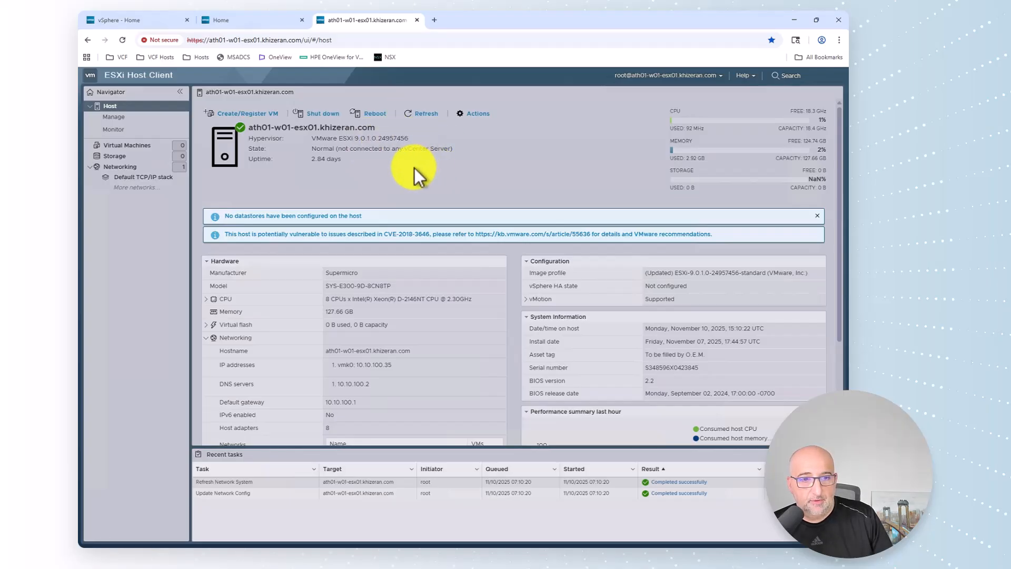
Inspect the time and date settings, TCP/IP stacks and storage devices of host ath01-w01-esx01.
click(115, 117)
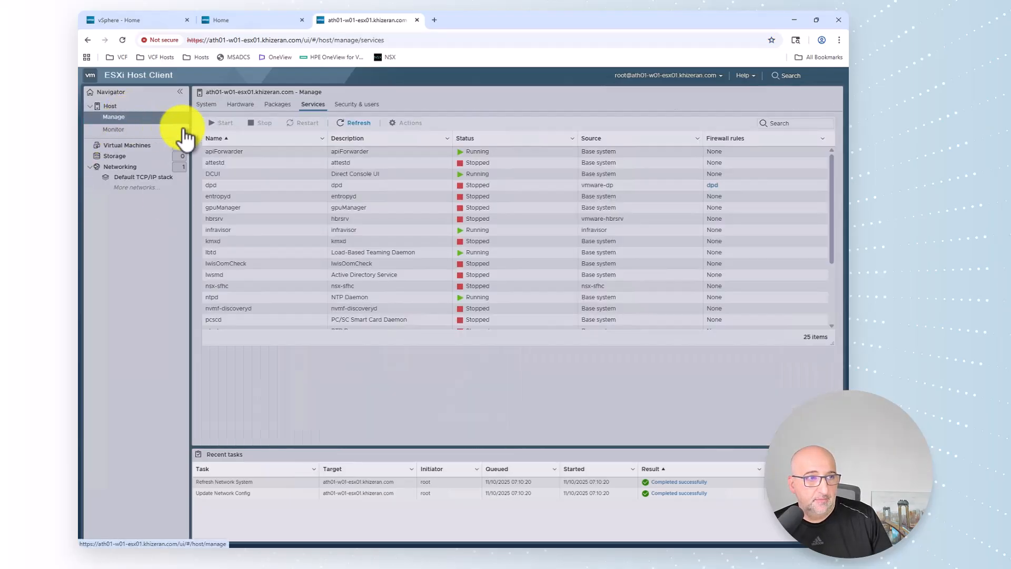
click(210, 105)
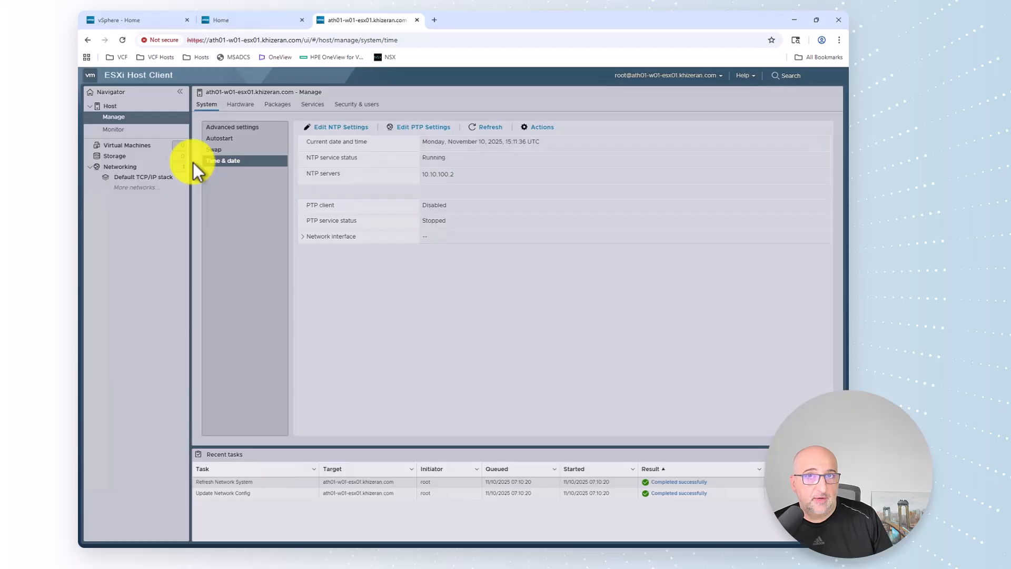
click(154, 167)
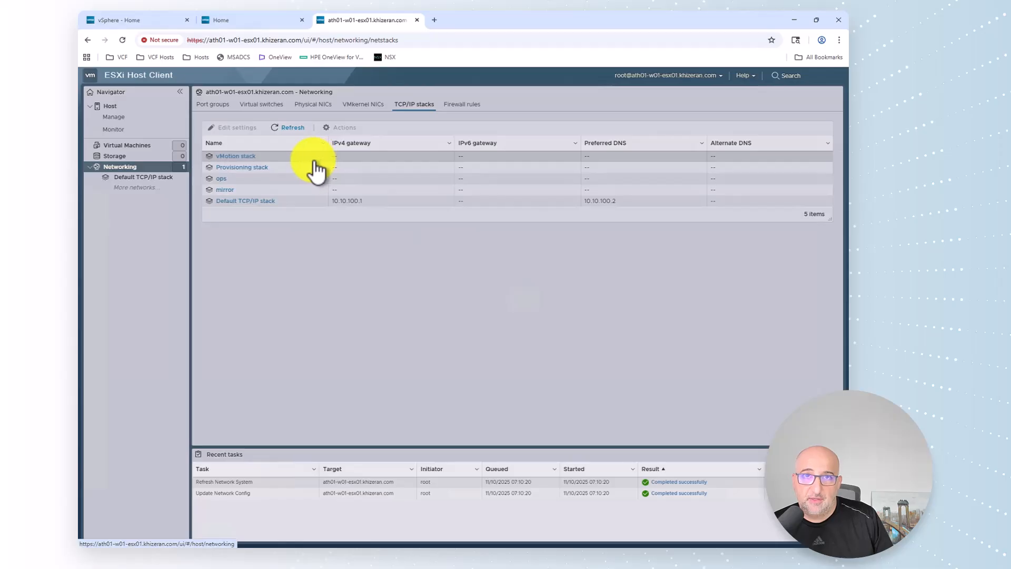
click(311, 127)
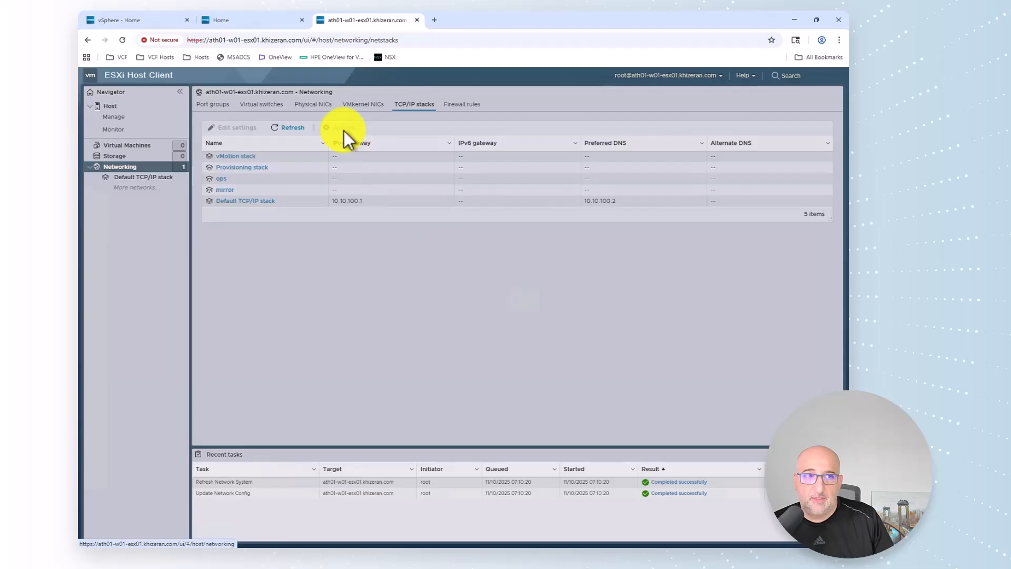
click(150, 117)
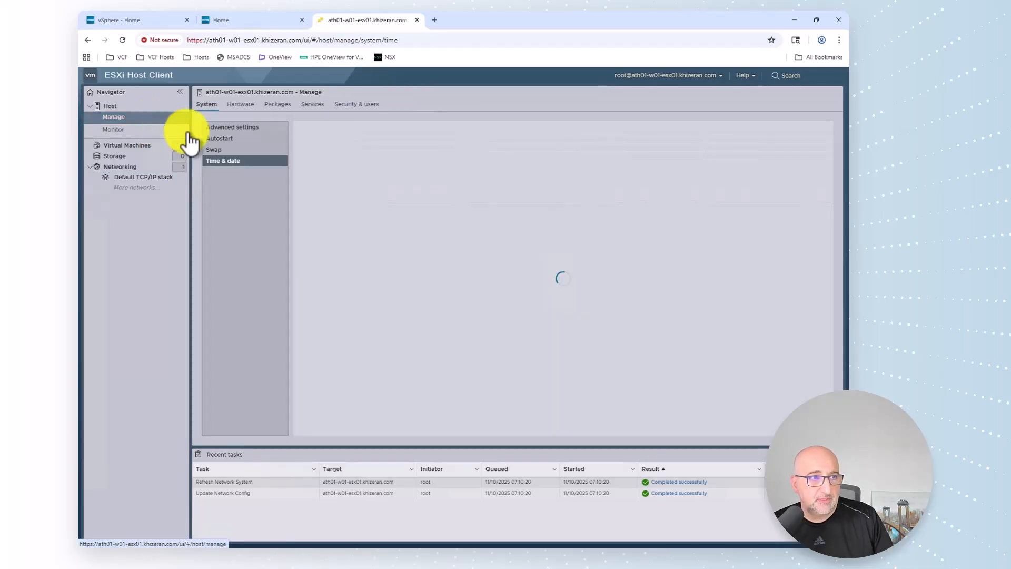
click(141, 156)
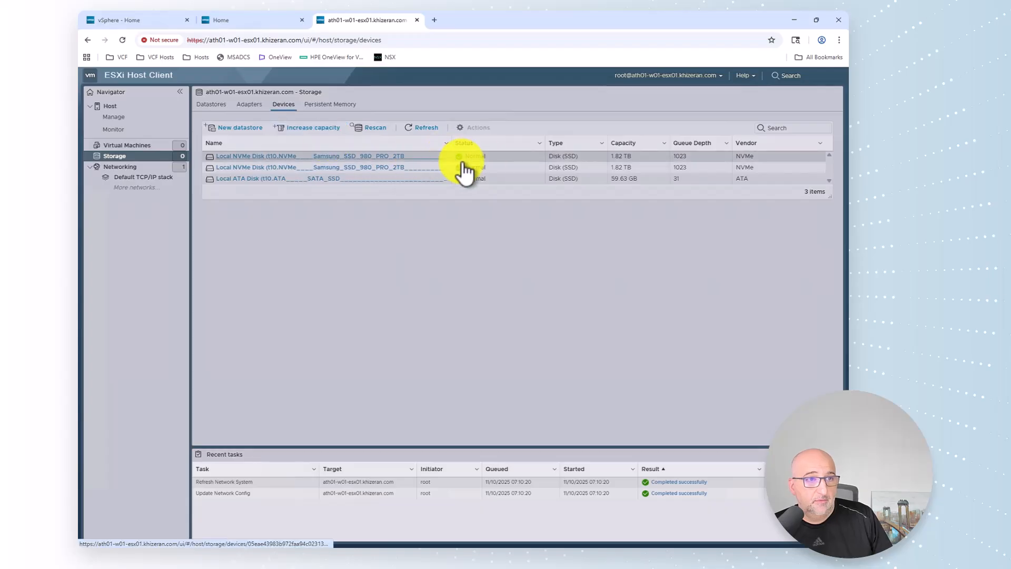
click(509, 177)
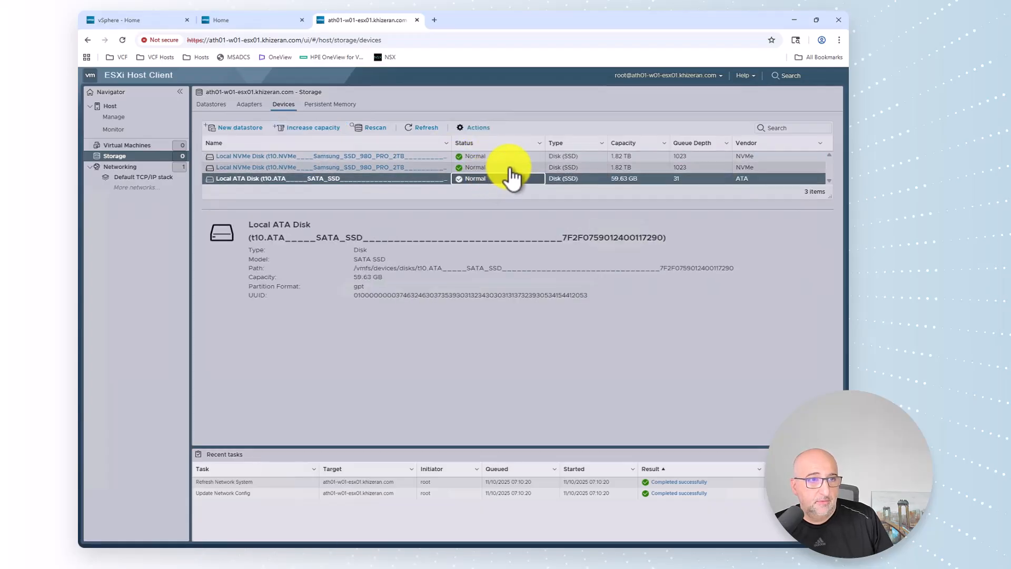
click(511, 163)
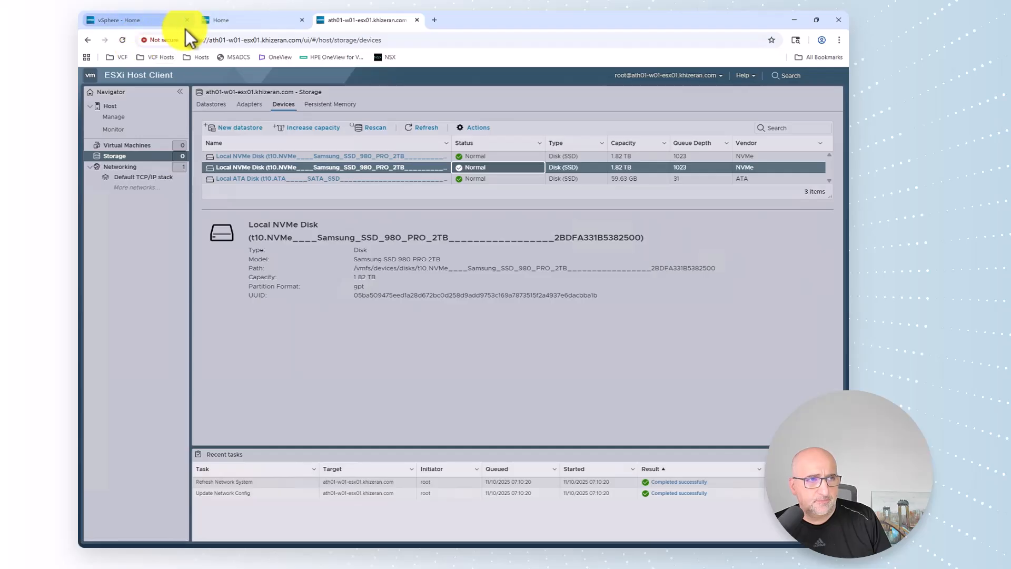
click(132, 107)
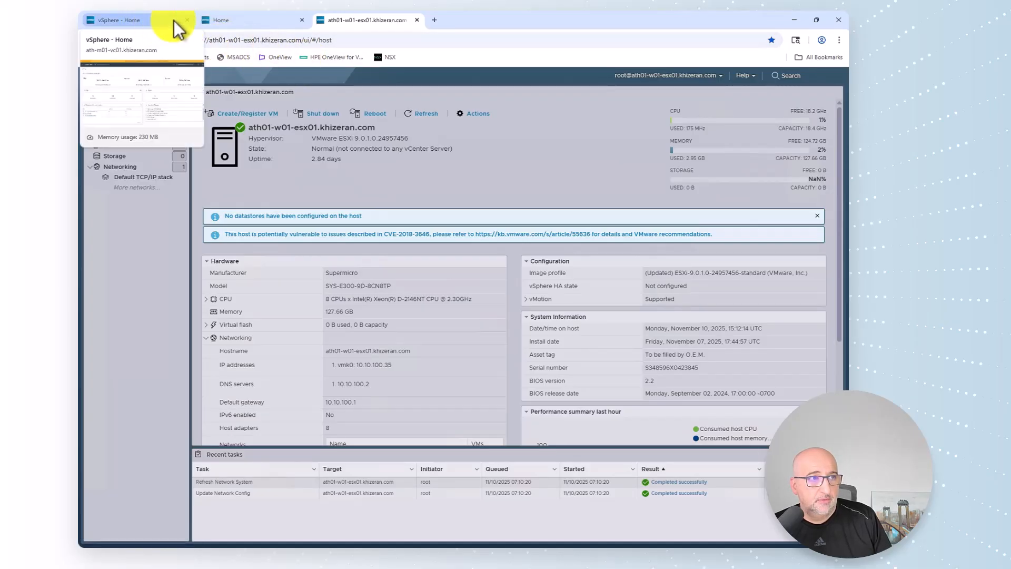
Switch to VCF Operations and review the prerequisites for creating a new workload domain in the Athens Org instance.
click(233, 21)
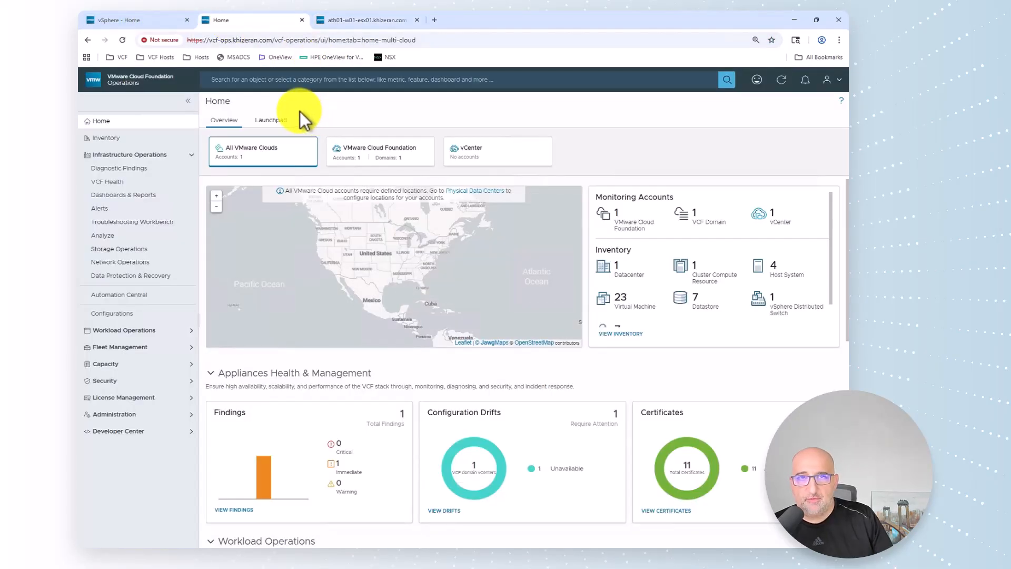
click(152, 147)
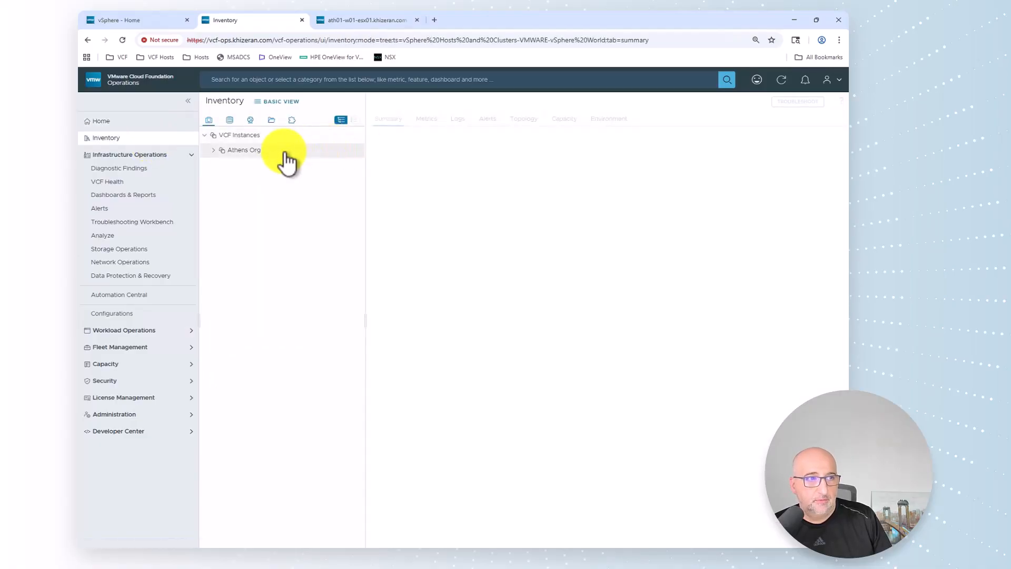
click(213, 151)
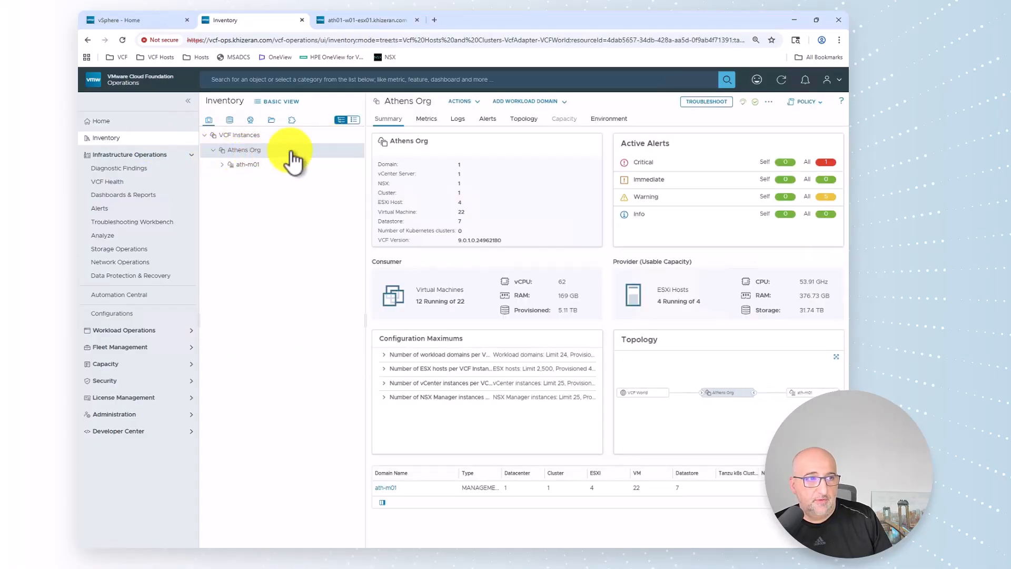
click(524, 102)
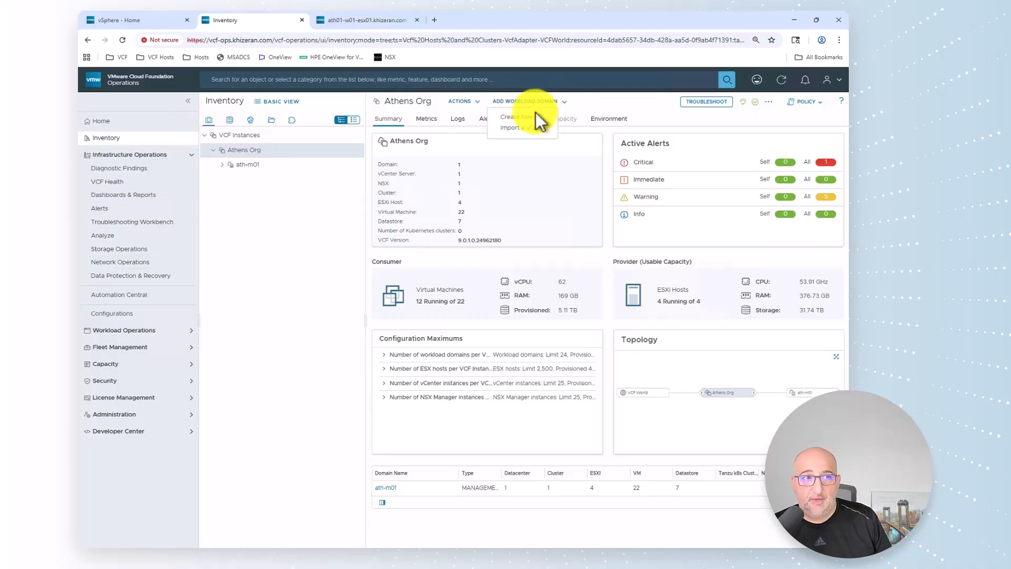
click(535, 117)
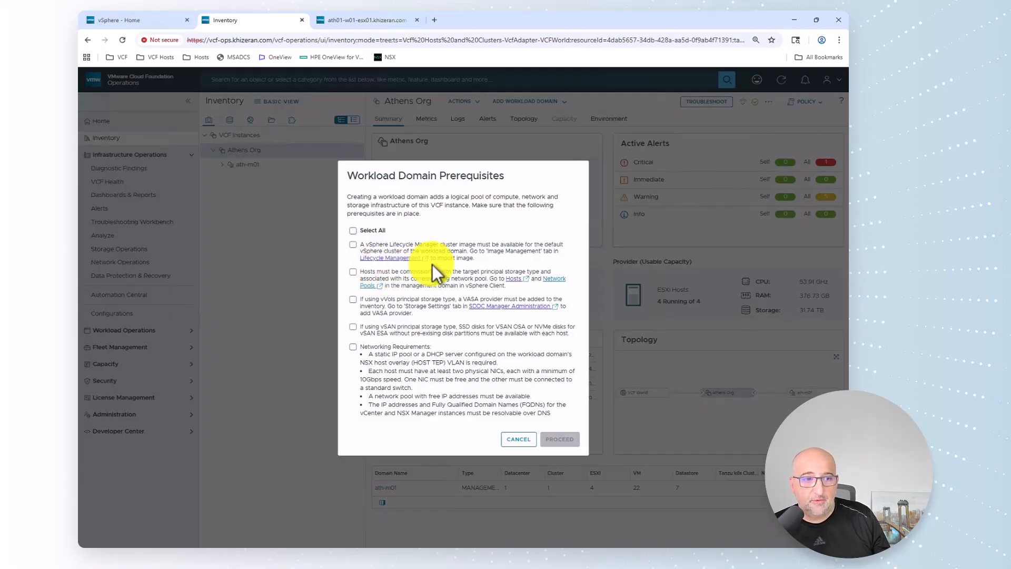
click(520, 441)
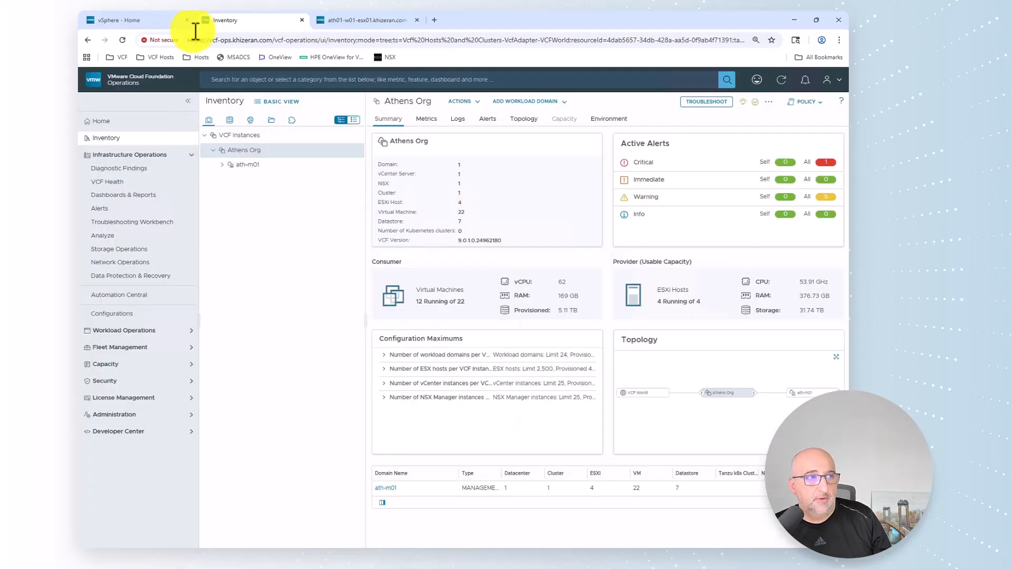
Switch to the vSphere Client and open the unassigned hosts in the global host inventory.
click(143, 23)
click(93, 98)
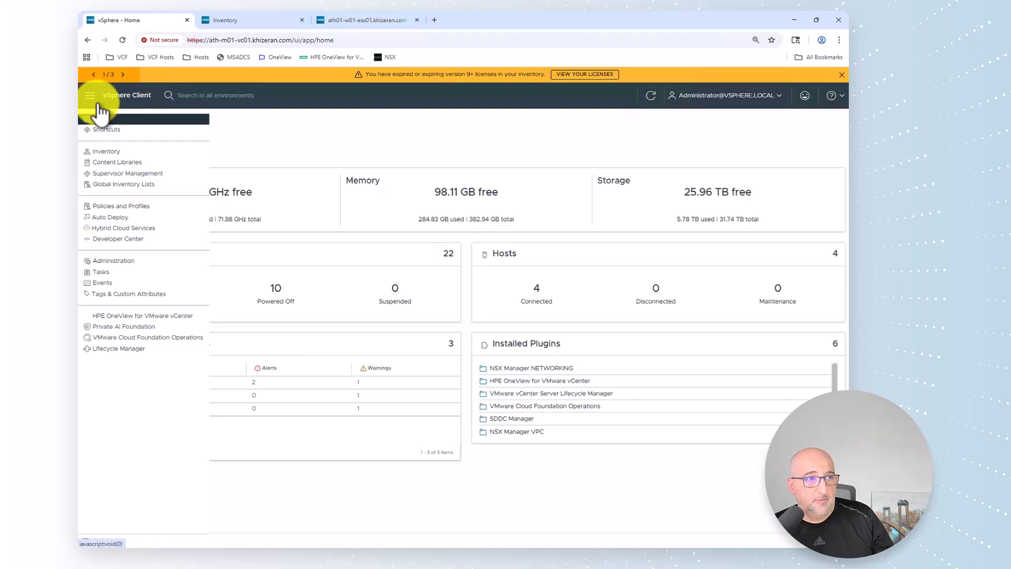
click(182, 185)
click(149, 221)
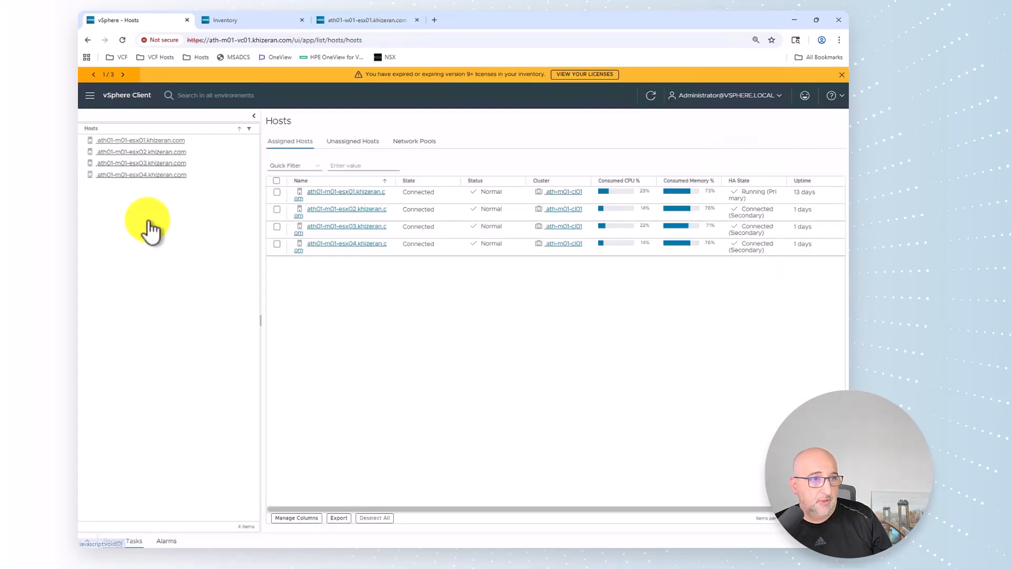
click(350, 142)
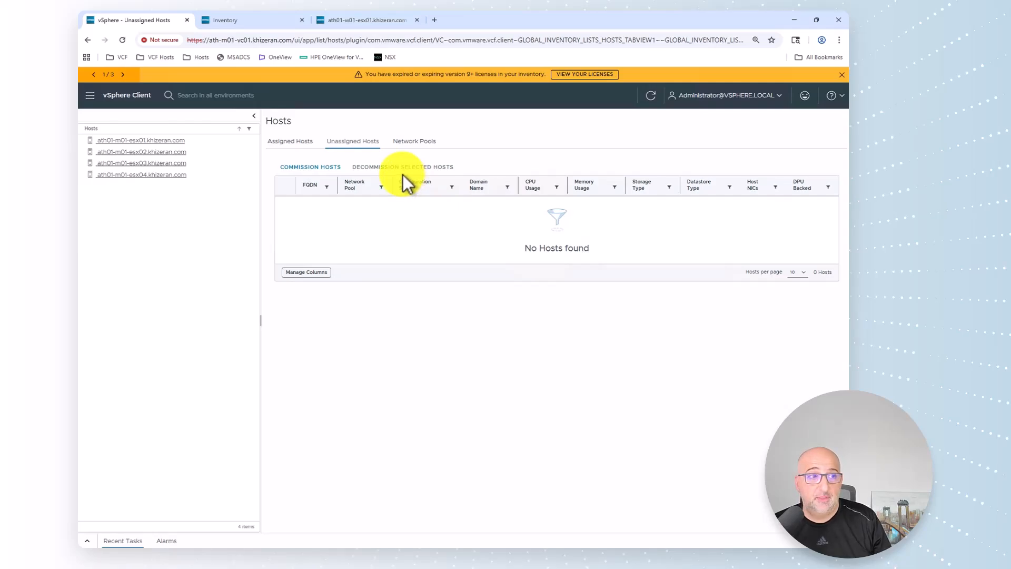
Start commissioning hosts and accept every item of the prerequisite checklist.
click(319, 167)
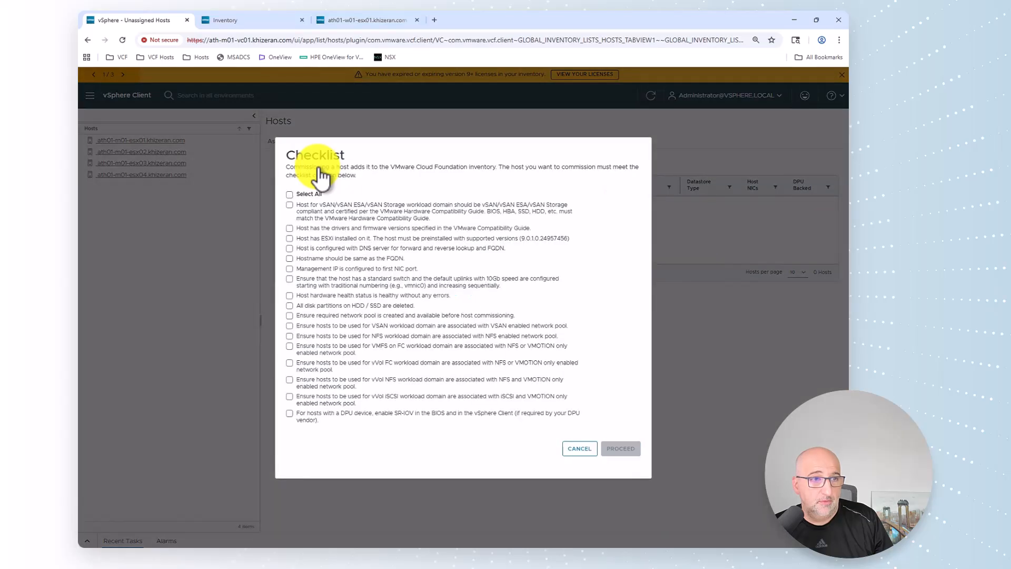
click(290, 195)
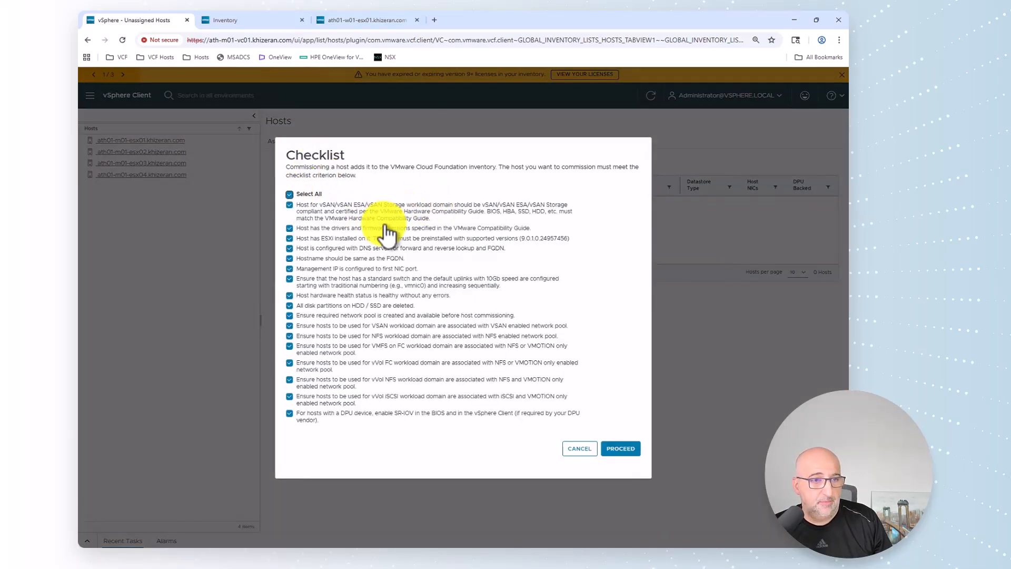
click(622, 449)
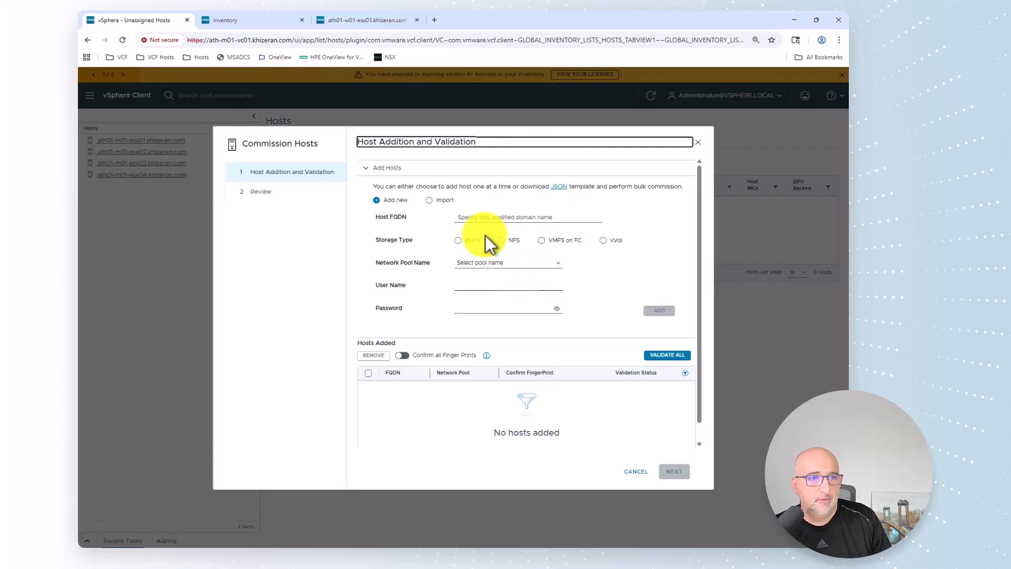
Import the hosts to commission from BulkHostCommission_072025.json.
click(429, 202)
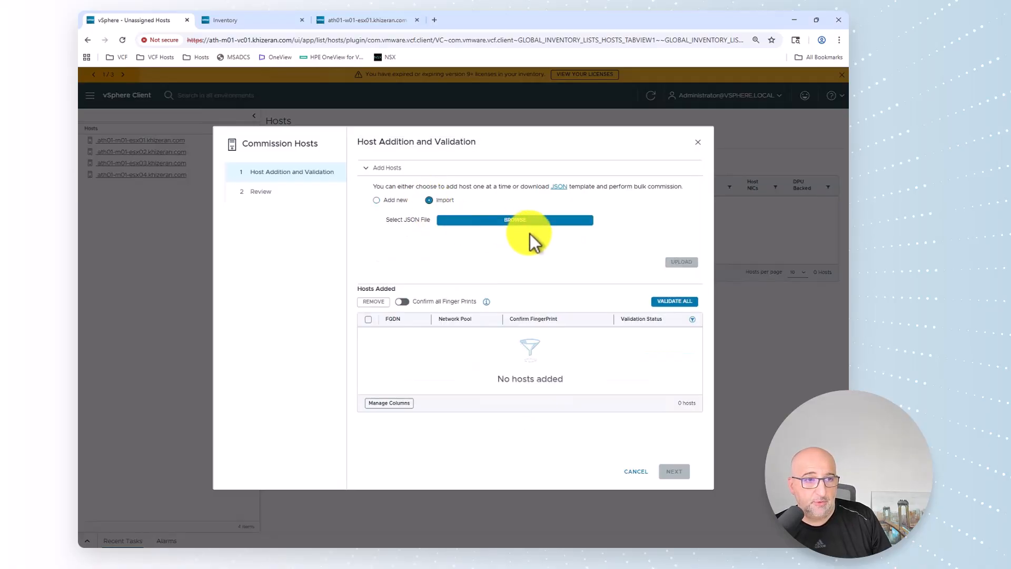
click(542, 224)
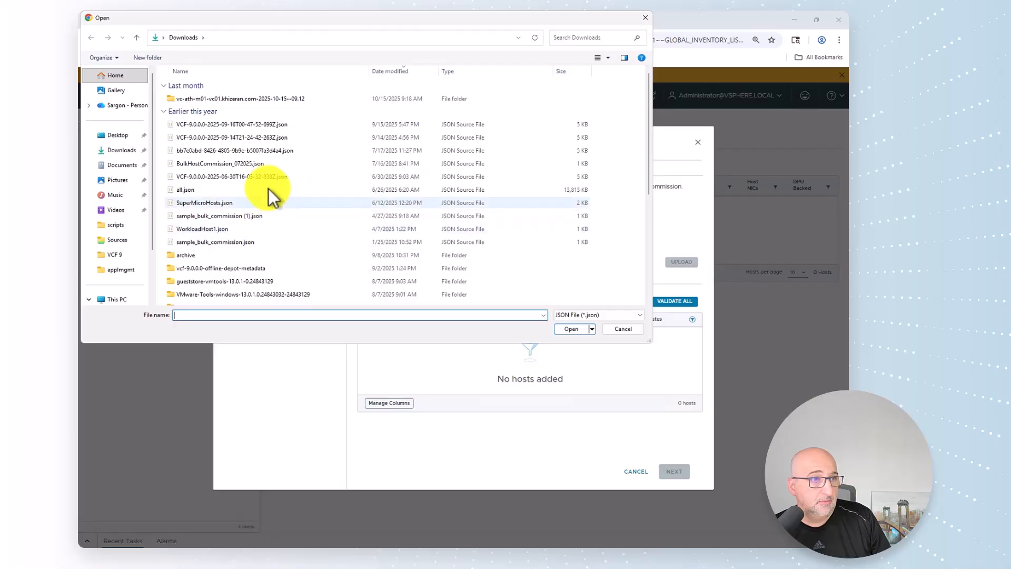
double_click(298, 164)
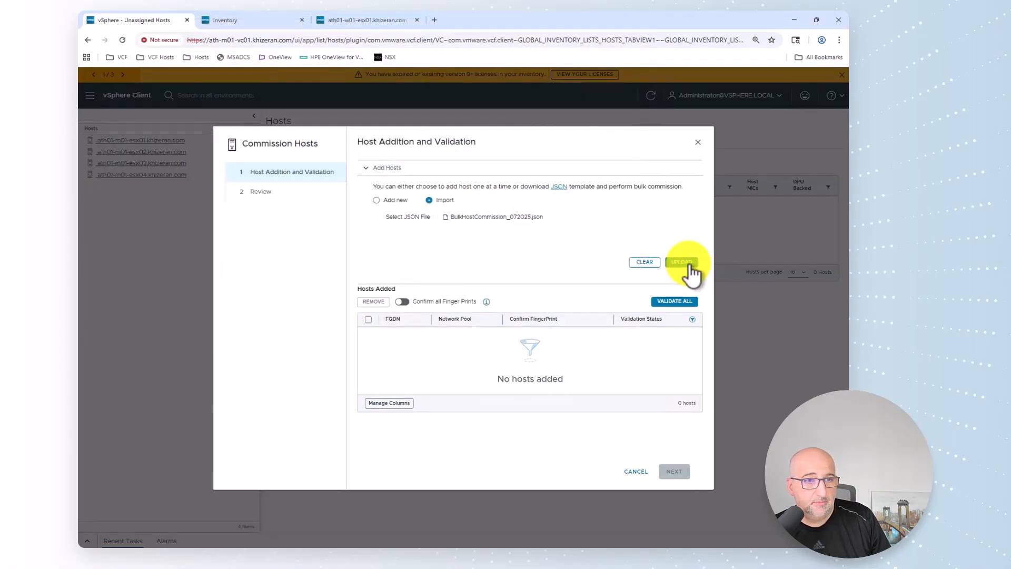
click(687, 263)
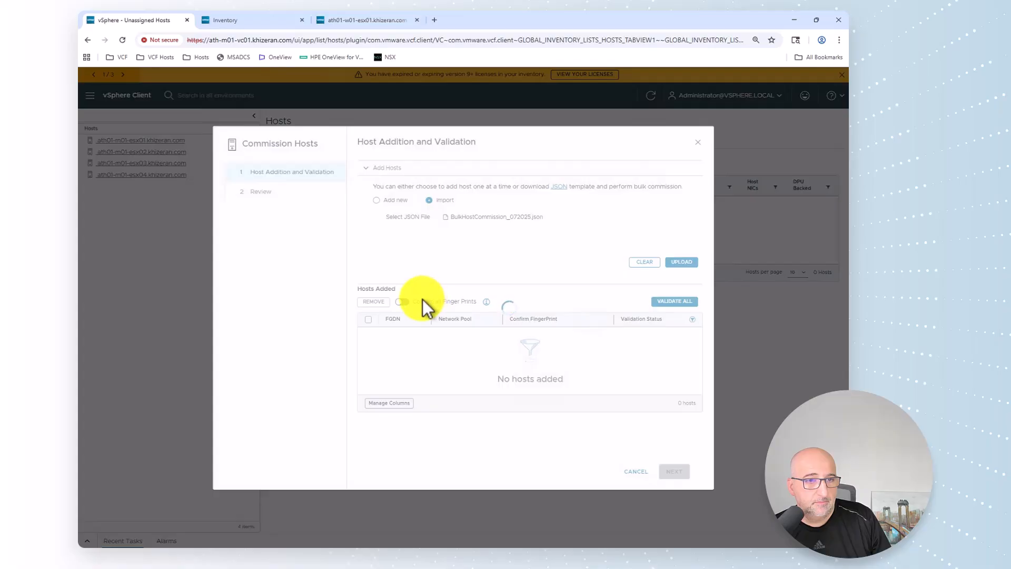
Confirm all host fingerprints, select every imported host and validate them.
click(408, 320)
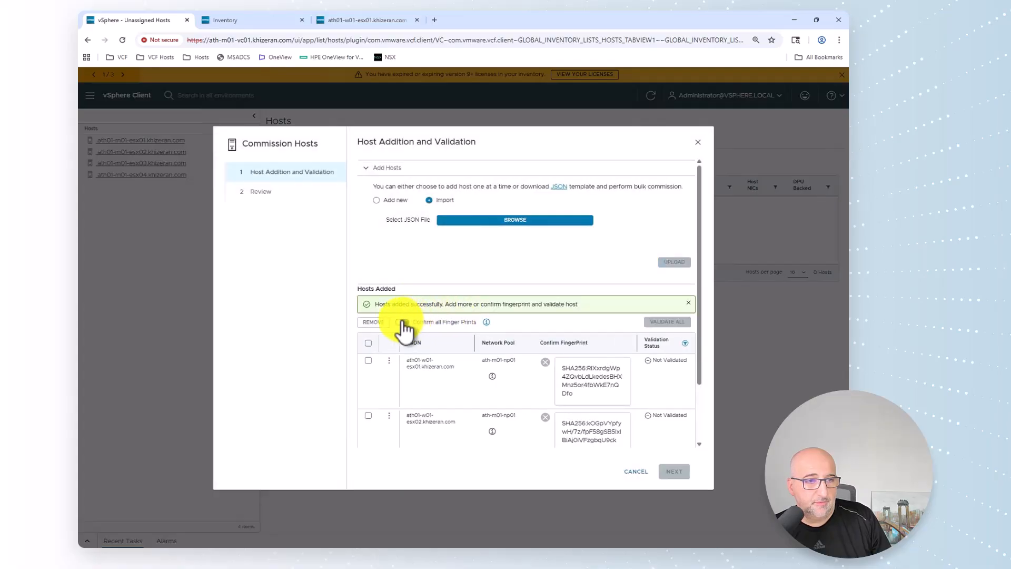
click(368, 343)
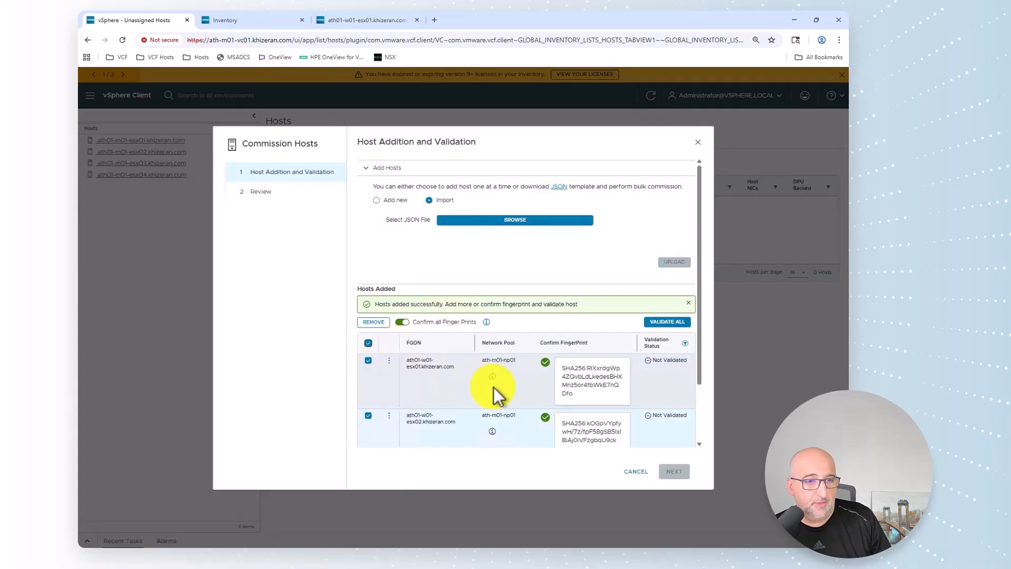
scroll(497, 395, down, 3)
scroll(508, 395, up, 3)
click(666, 323)
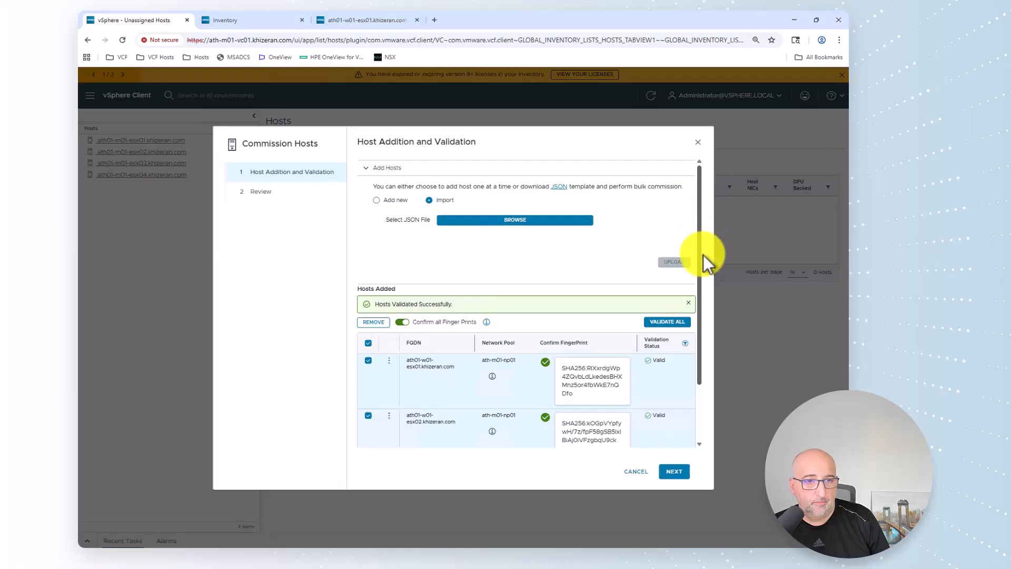
Review the validated hosts ath01-w01-esx01, esx02 and esx03 and commission them with skipping of failed hosts on.
drag(700, 252, 713, 210)
click(674, 471)
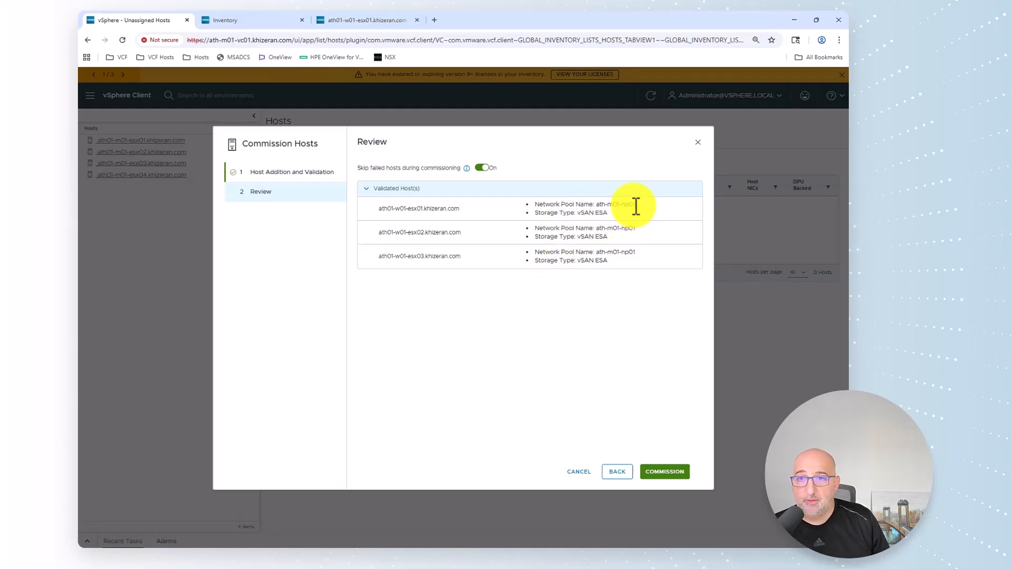
click(667, 472)
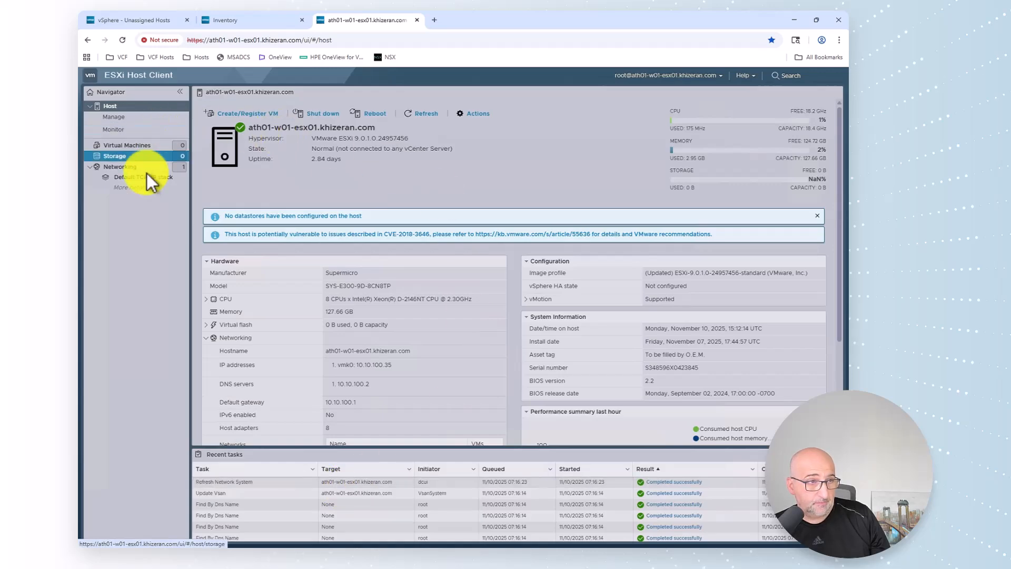
Check the host commissioning task in the Athens Org task list of VCF Operations, and return to the vSphere Client.
click(152, 23)
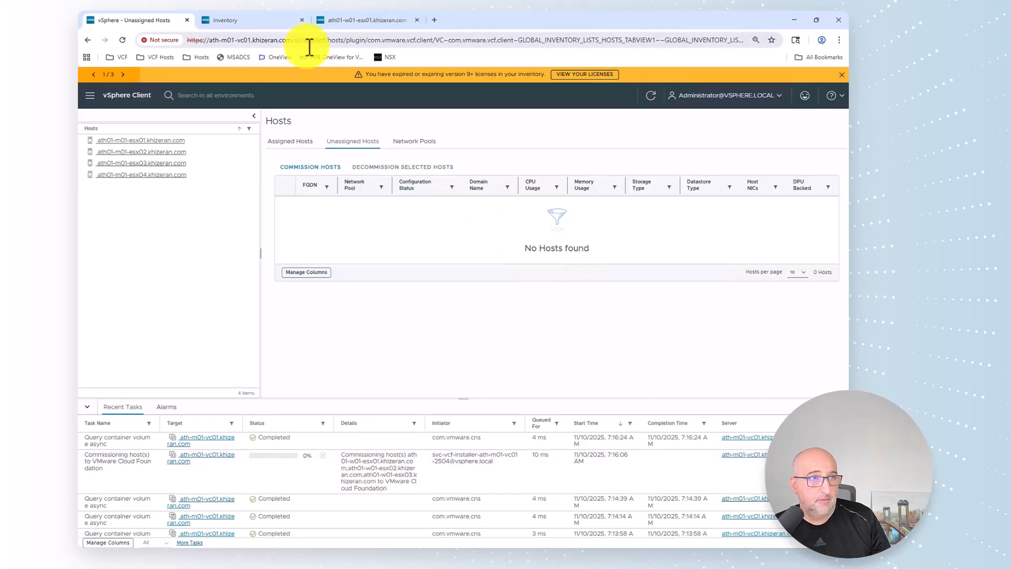
click(252, 20)
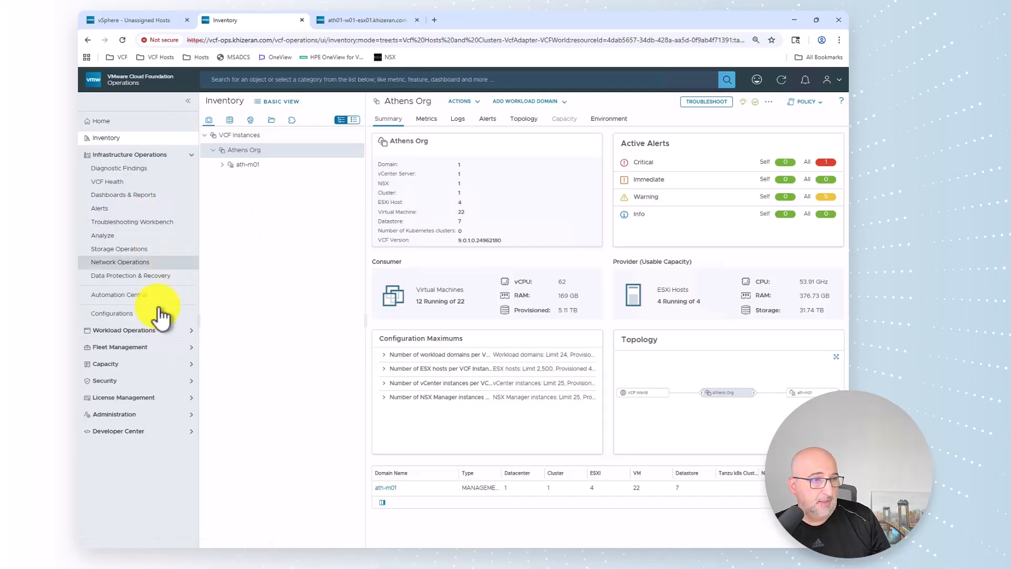
click(163, 347)
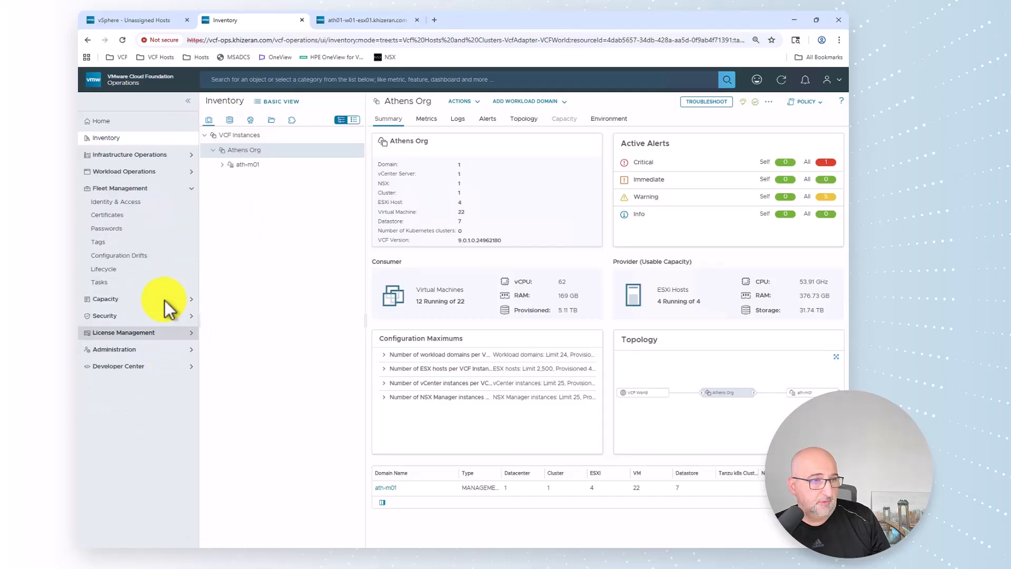
click(163, 286)
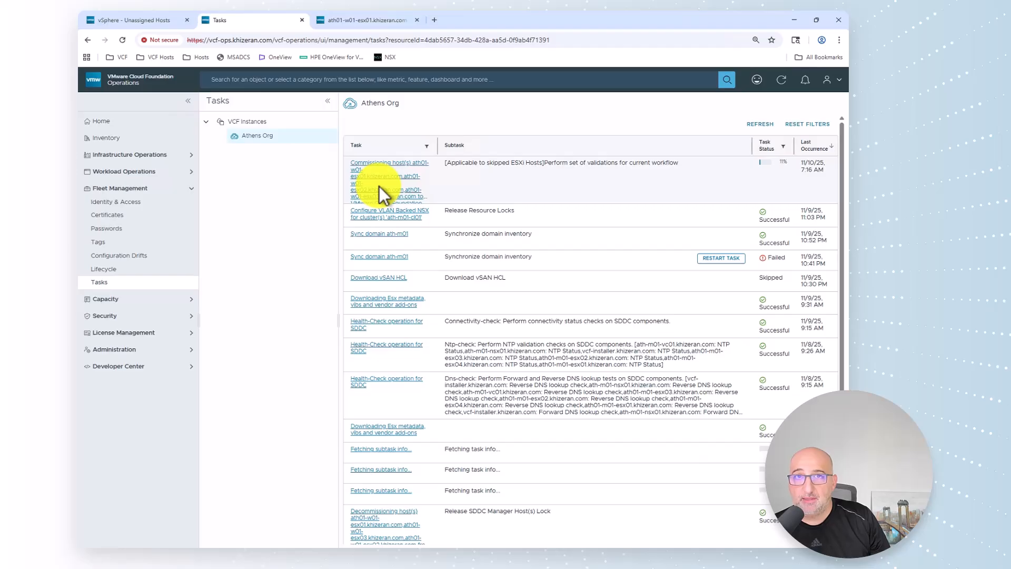
click(147, 25)
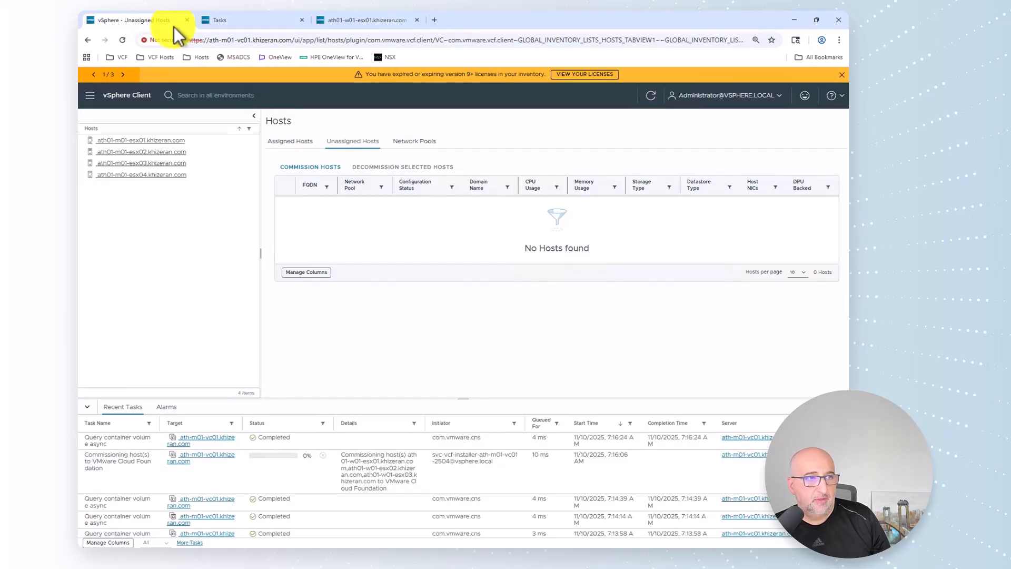
Examine the subtasks and task information of the host commissioning task in VCF Operations.
click(244, 23)
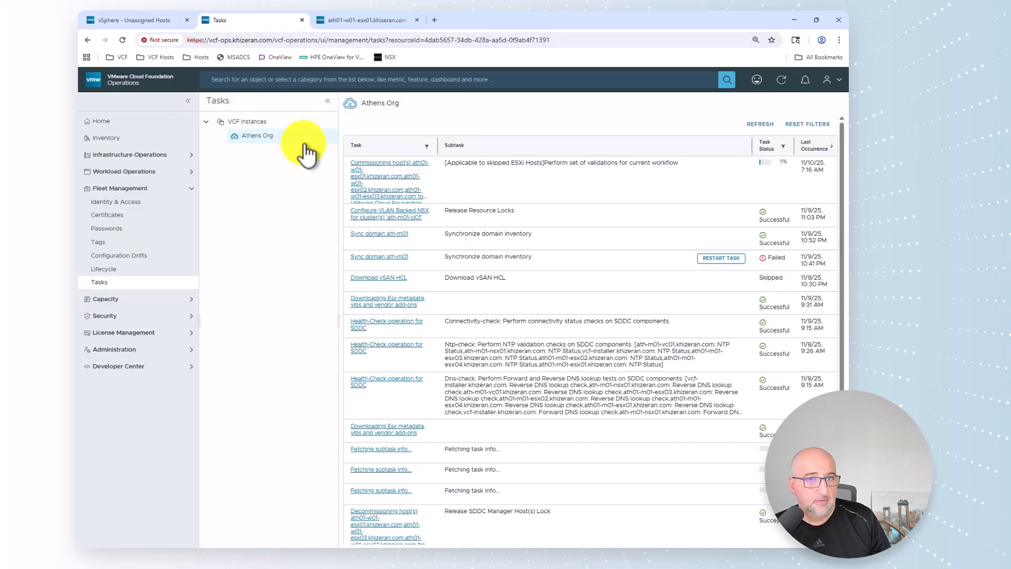
click(392, 199)
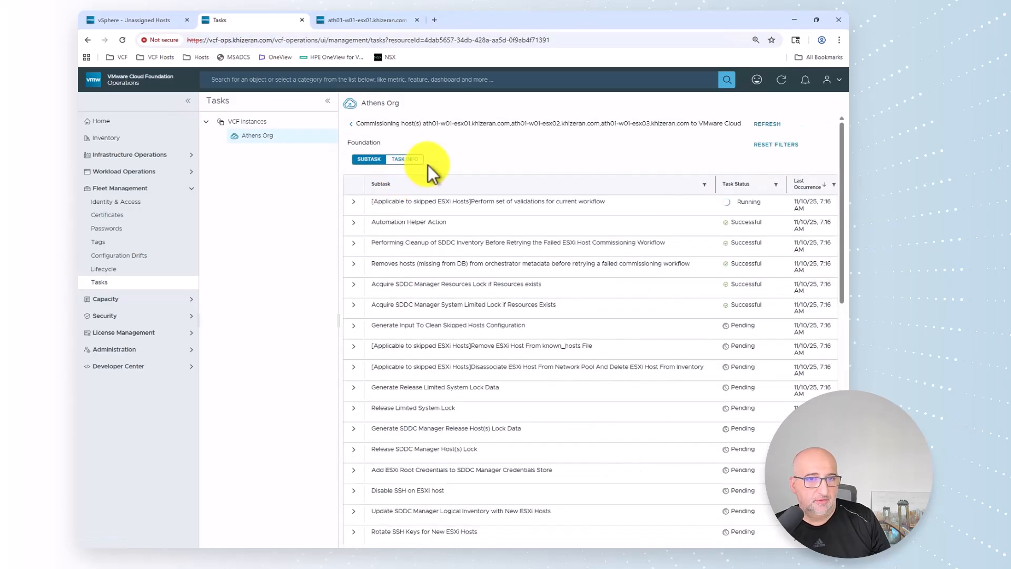
click(353, 203)
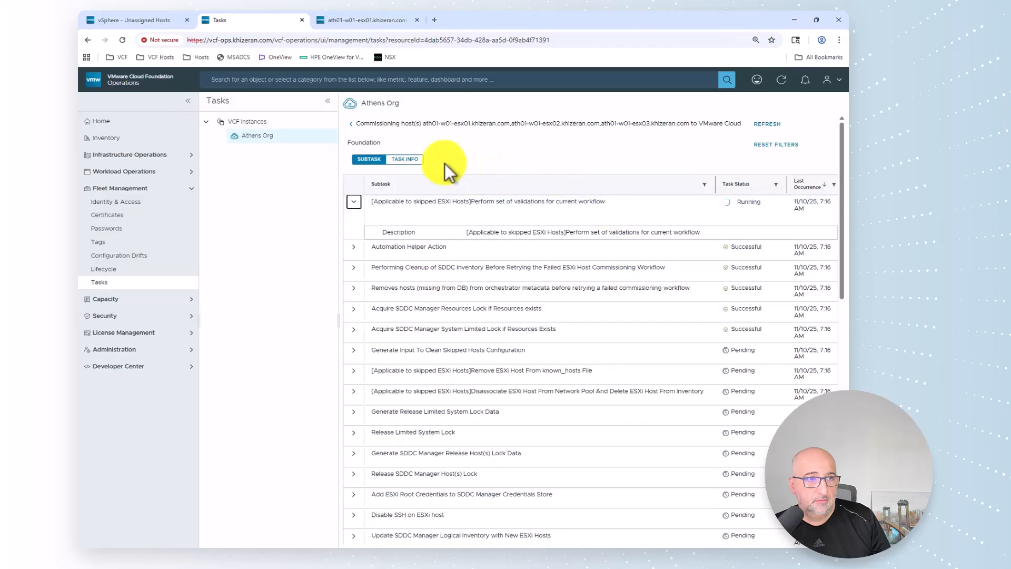
click(407, 160)
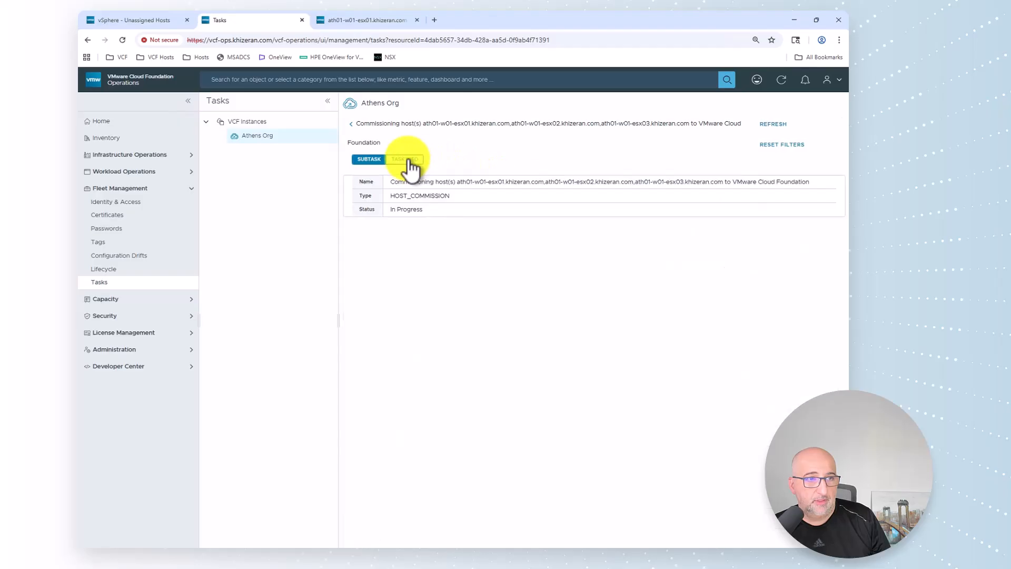
click(368, 159)
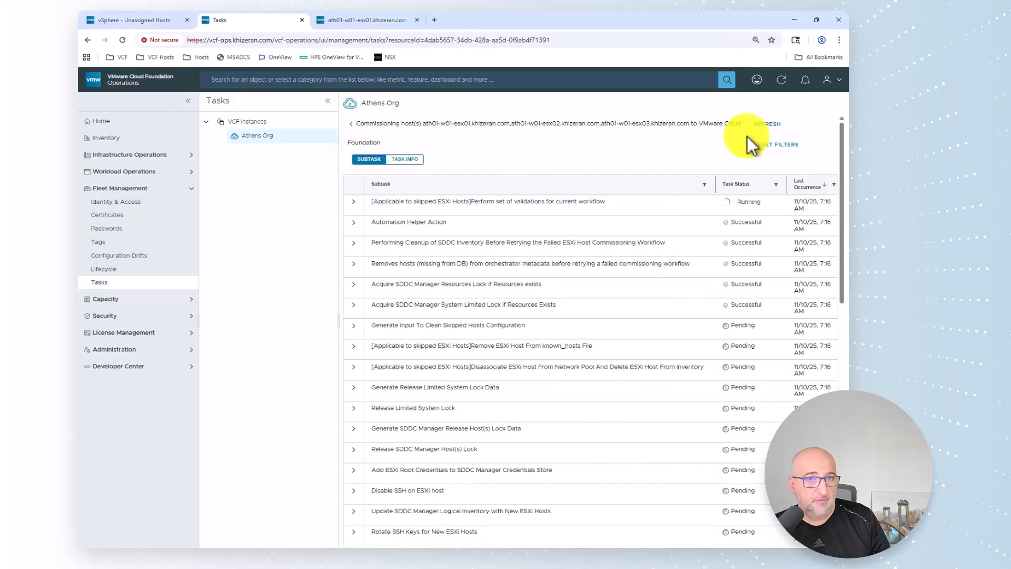
Switch back to the vSphere Client and review the commissioned hosts in the unassigned hosts list.
click(153, 21)
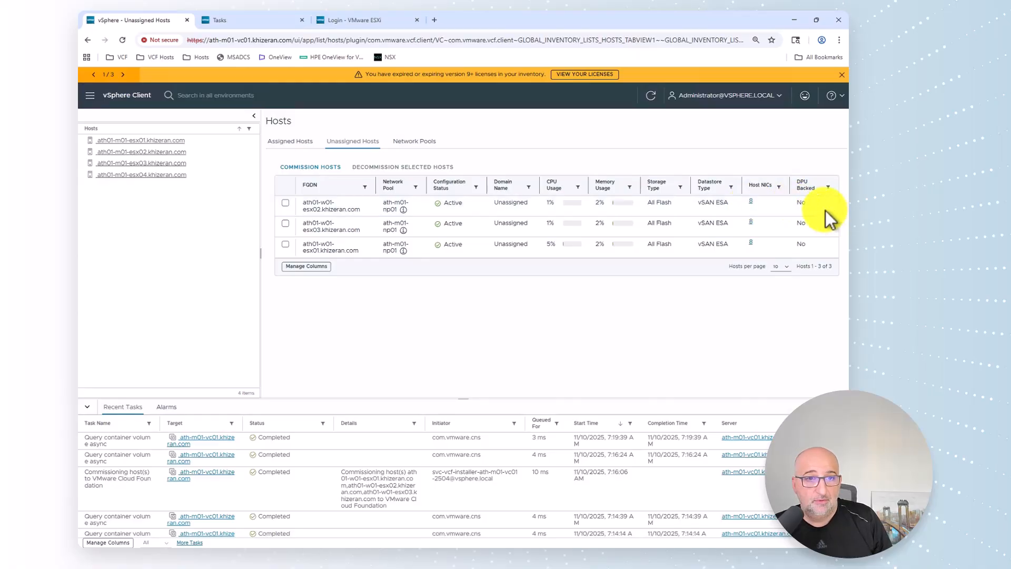
click(285, 206)
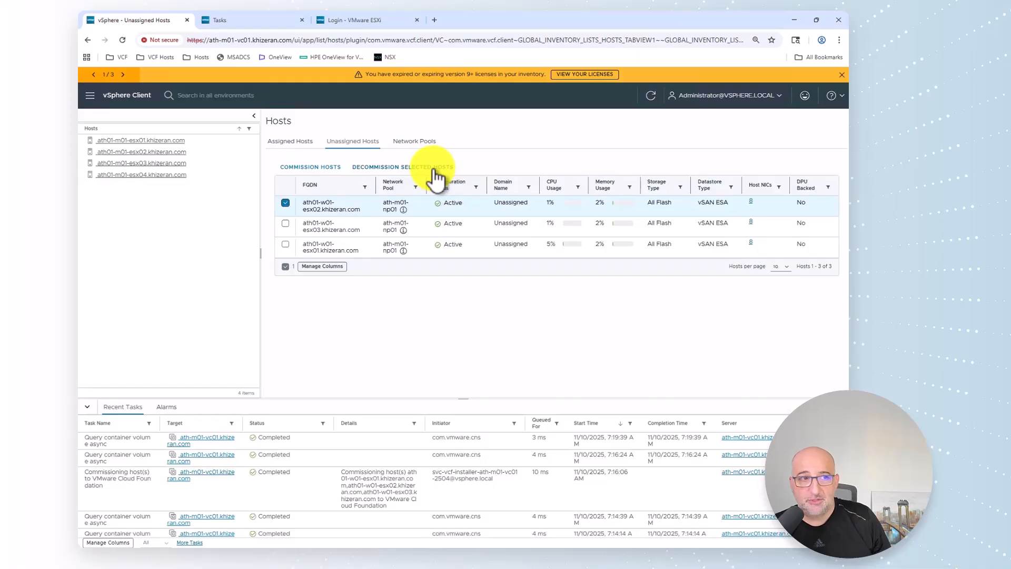
click(285, 204)
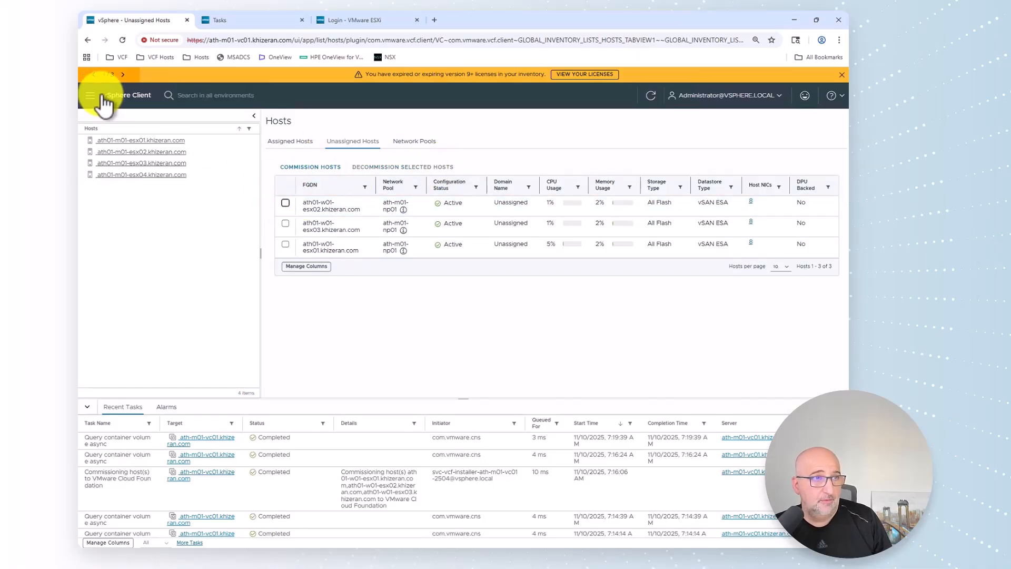
In VCF Operations, start creating a new workload domain for the Athens Org instance and acknowledge all prerequisites.
click(266, 20)
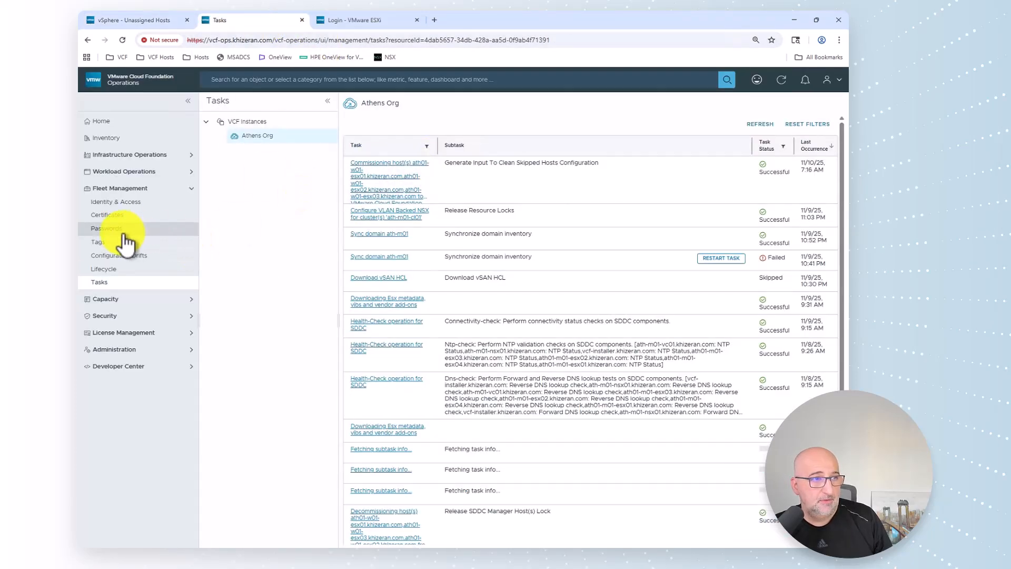
click(137, 140)
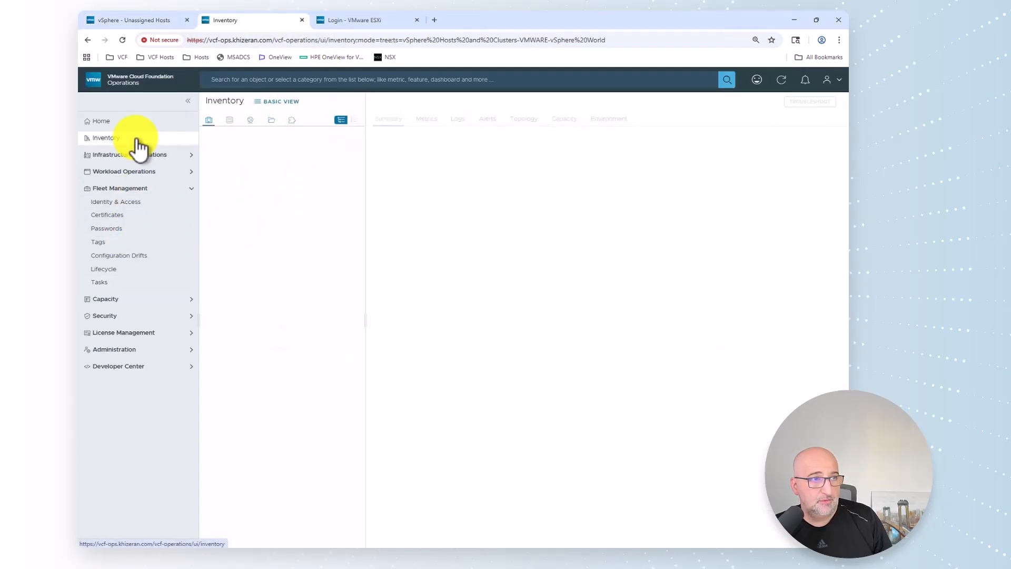
click(244, 153)
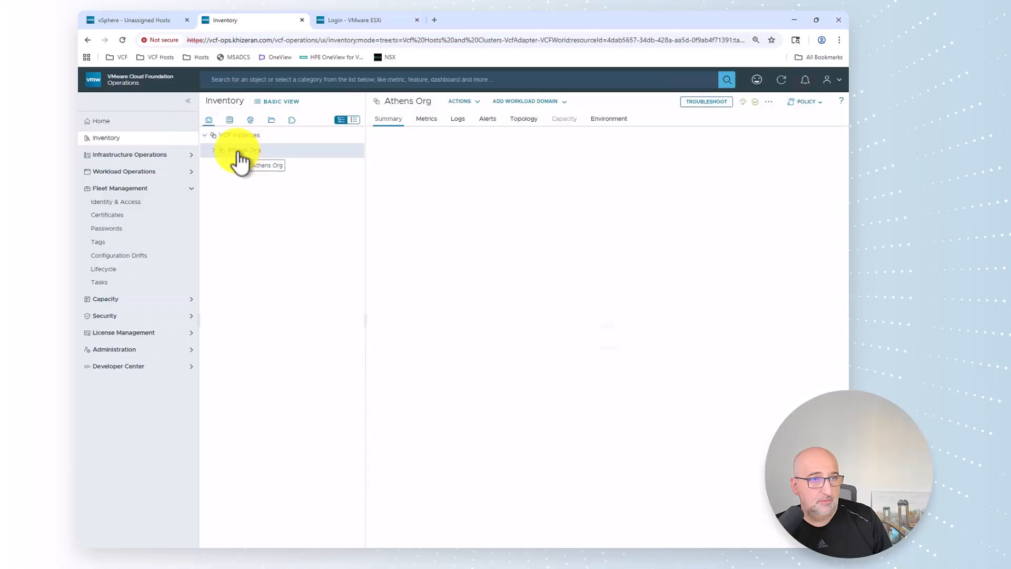
click(555, 103)
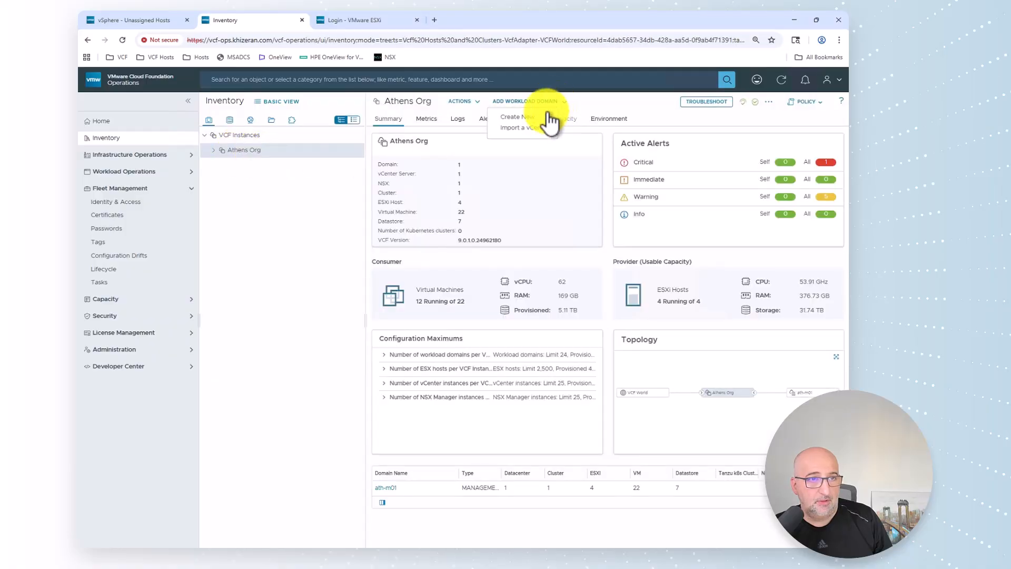
click(543, 119)
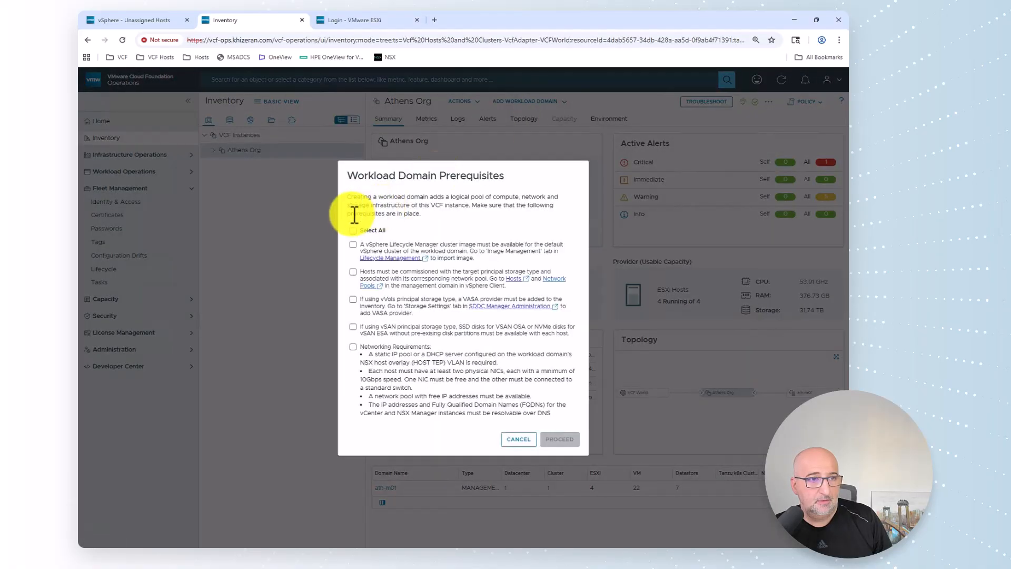
click(353, 231)
click(560, 440)
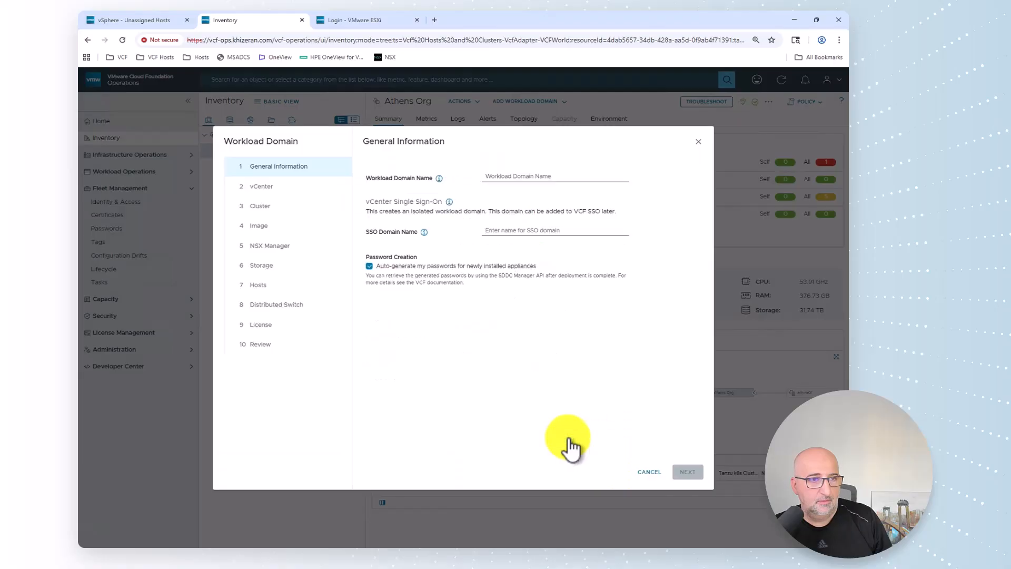
Name the workload domain GENAPP and disable vSphere Supervisor.
click(543, 176)
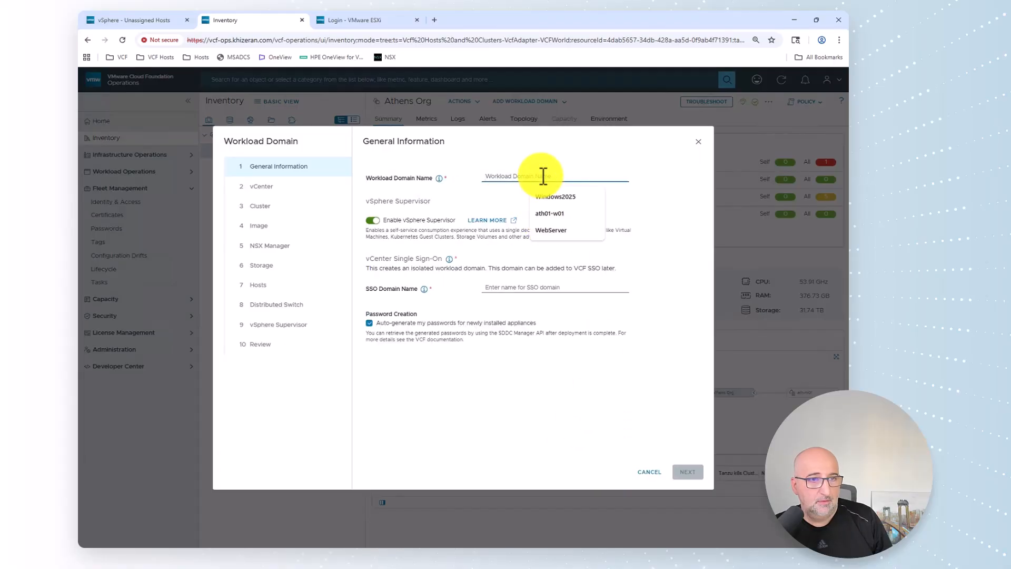
text(G)
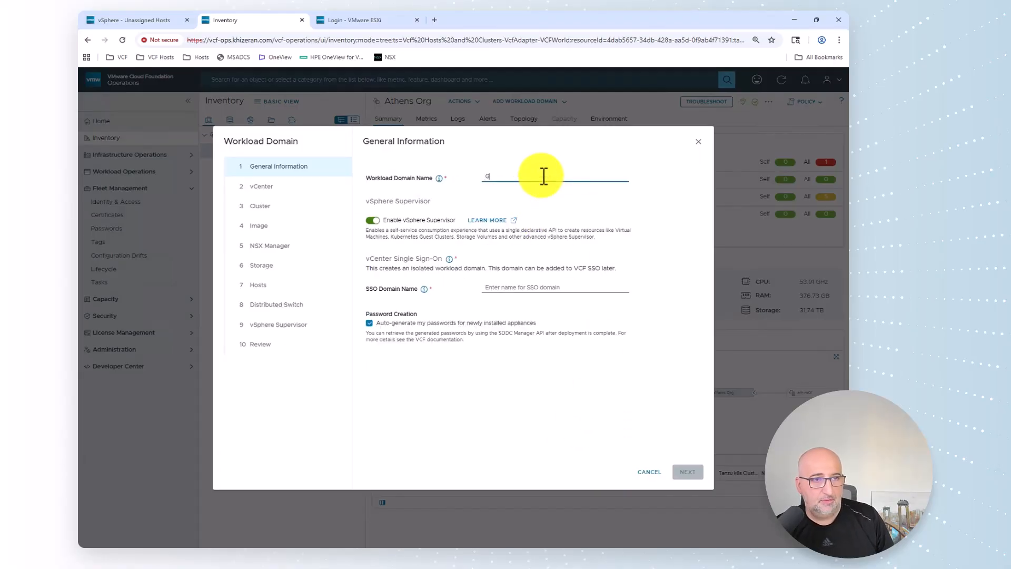
text(ENAPP)
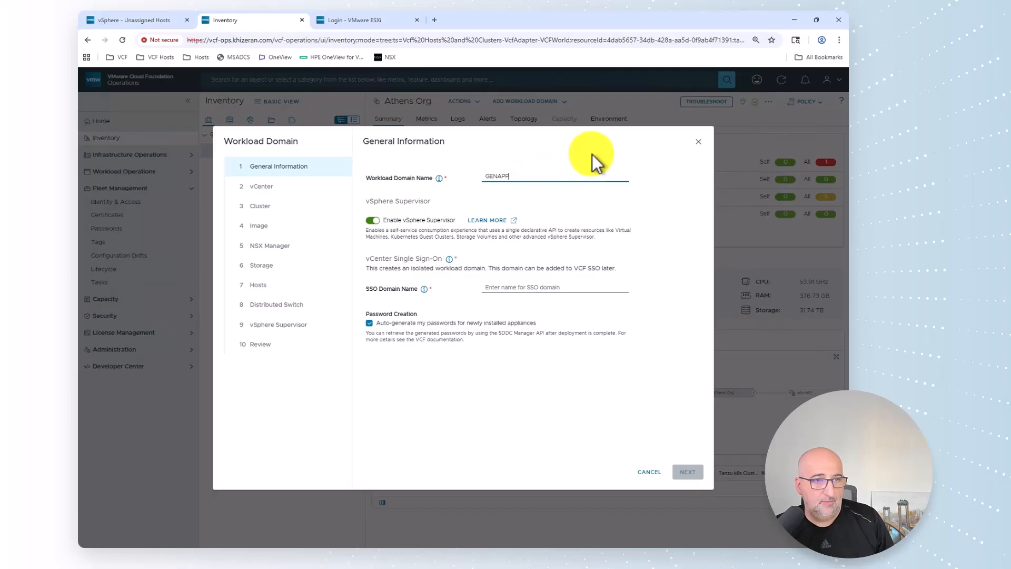
click(505, 201)
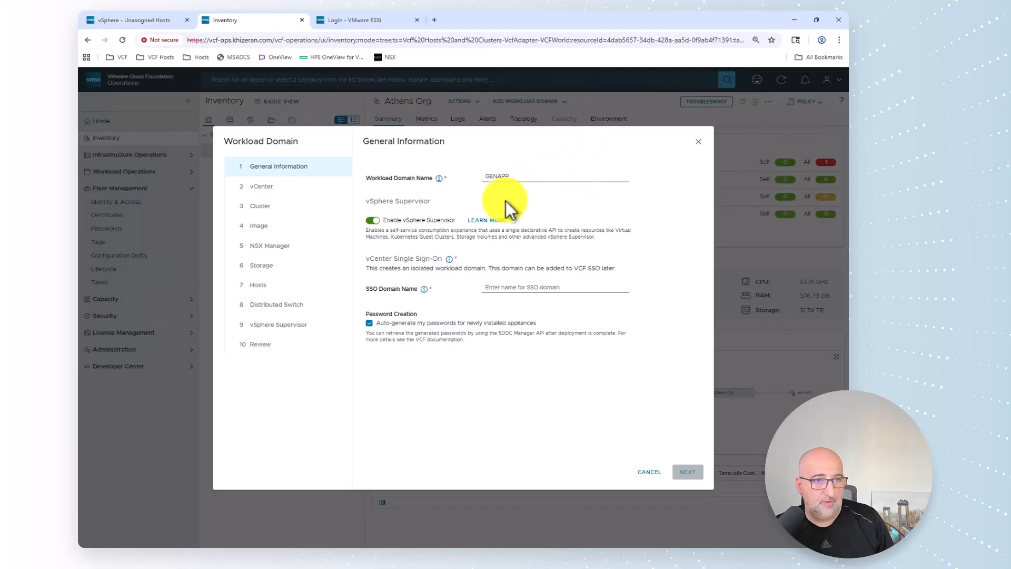
click(372, 220)
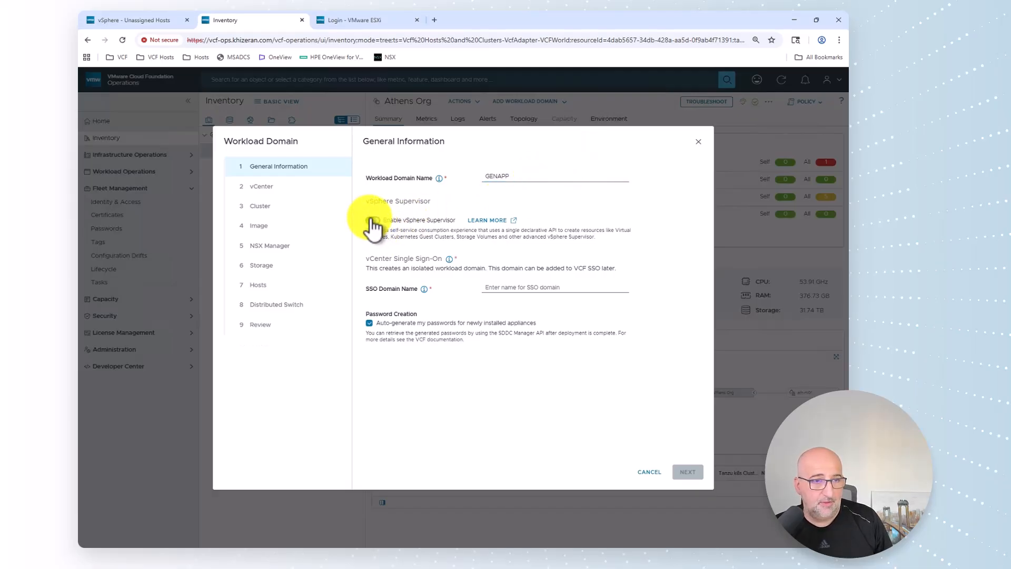
Turn off password auto-generation, set the SSO domain to vsphere.local, and enter and confirm the SSO administration password.
click(369, 323)
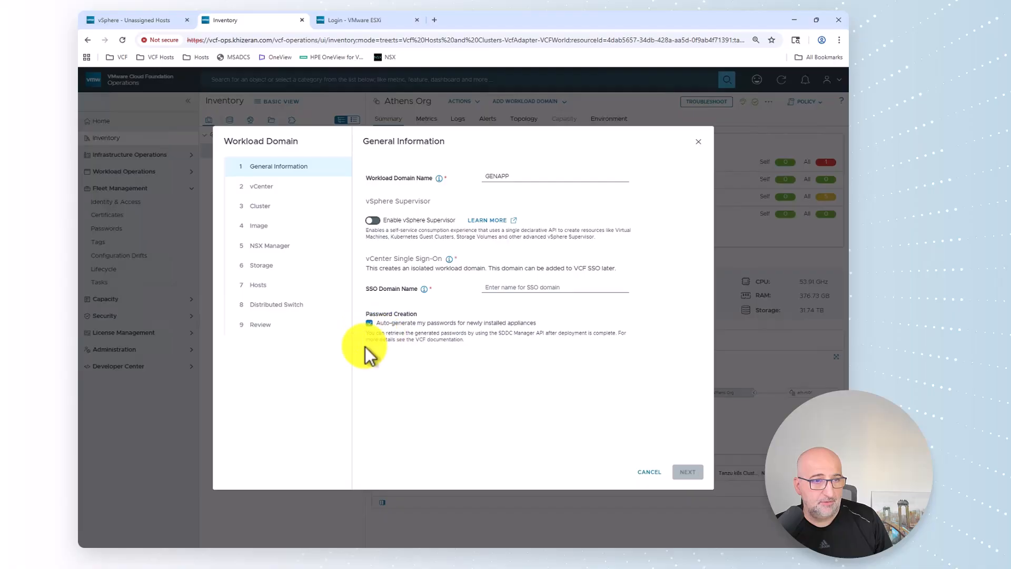
click(369, 324)
mouse_move(454, 311)
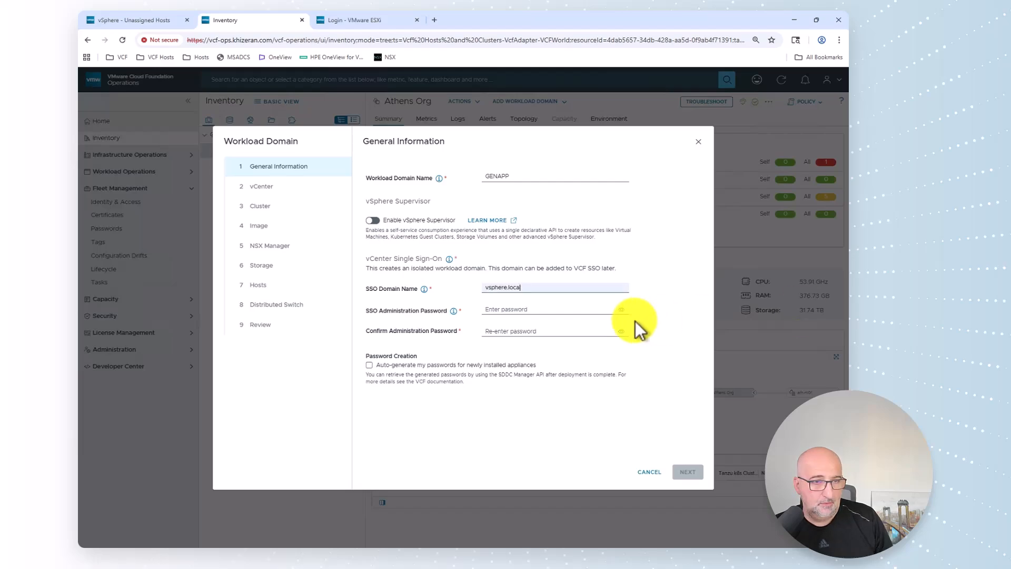
click(570, 311)
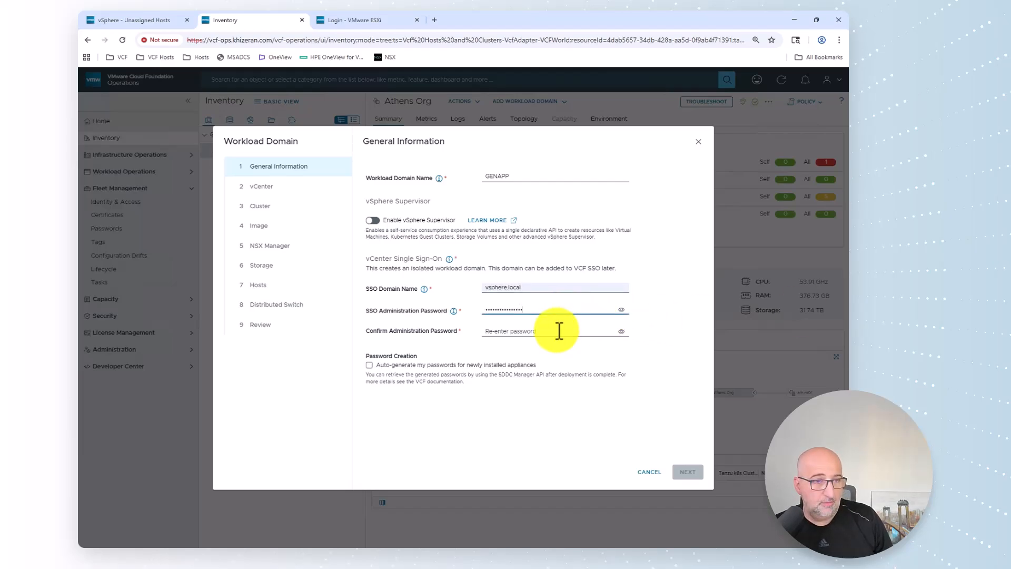
click(562, 330)
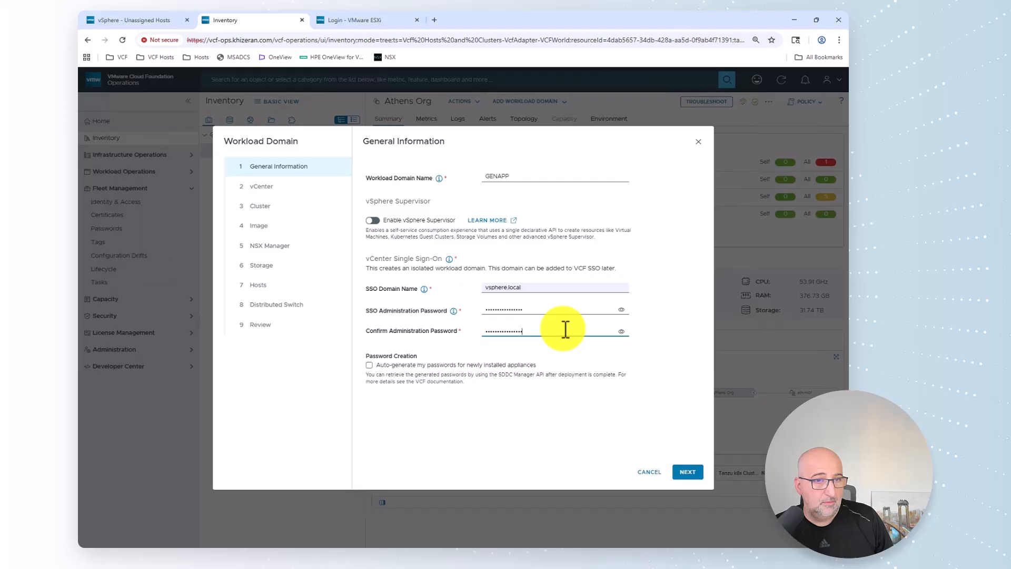
click(546, 176)
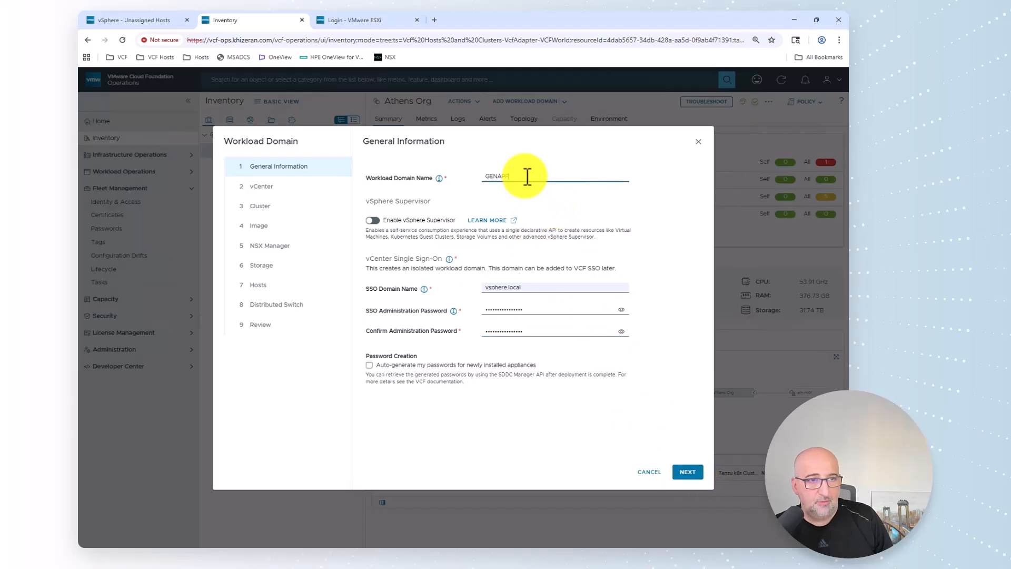
click(688, 472)
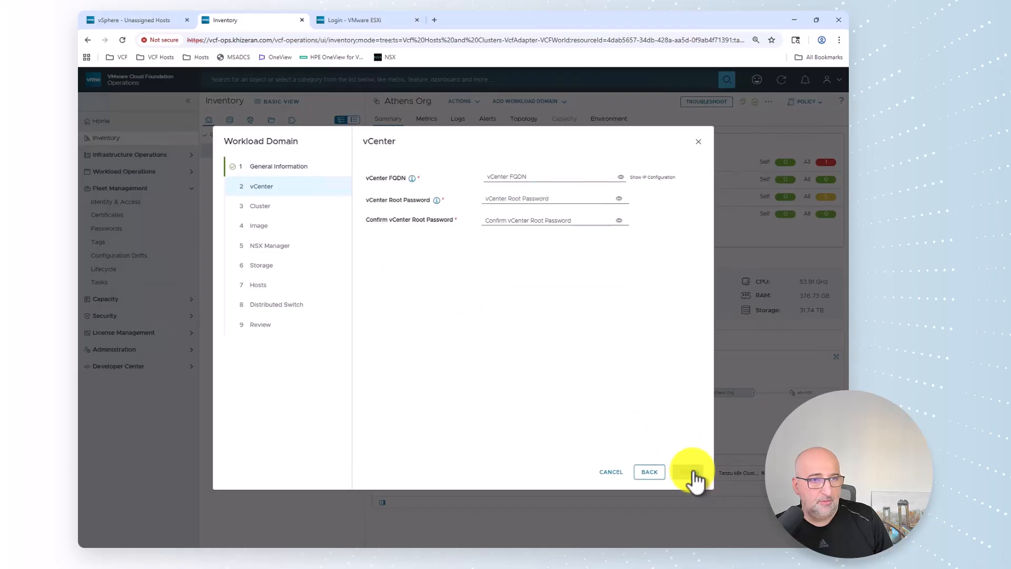
Enter vcenter.khizeran.com as the vCenter FQDN, and fill in and confirm the vCenter root password.
click(558, 175)
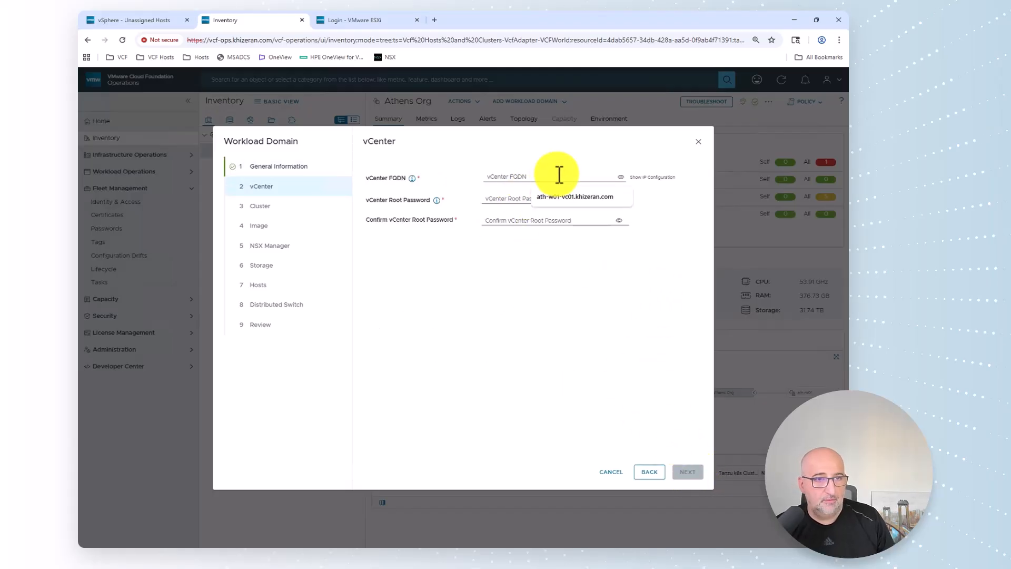
text(vcenter.khizeran.com)
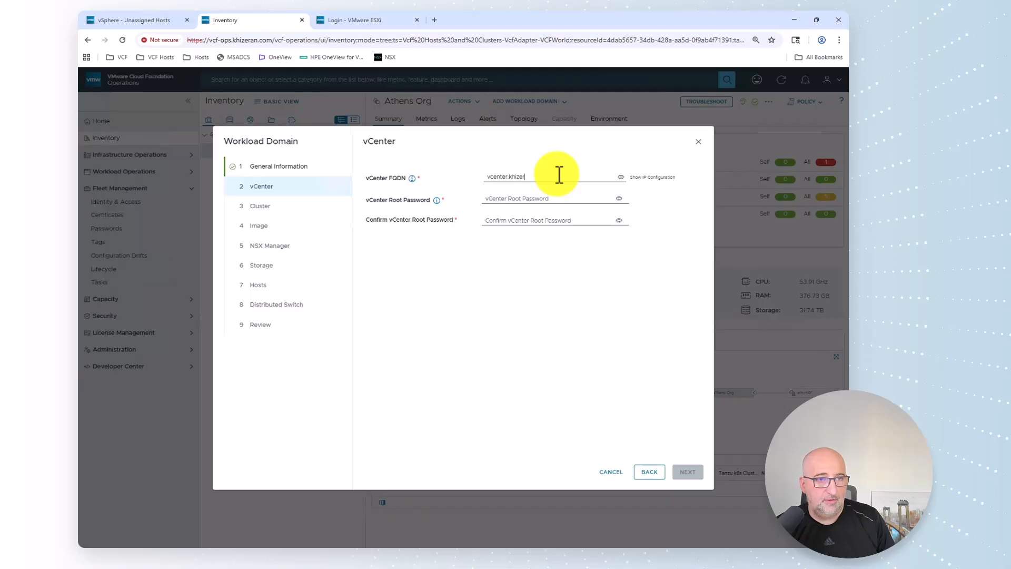
key(Tab)
key(Tab)
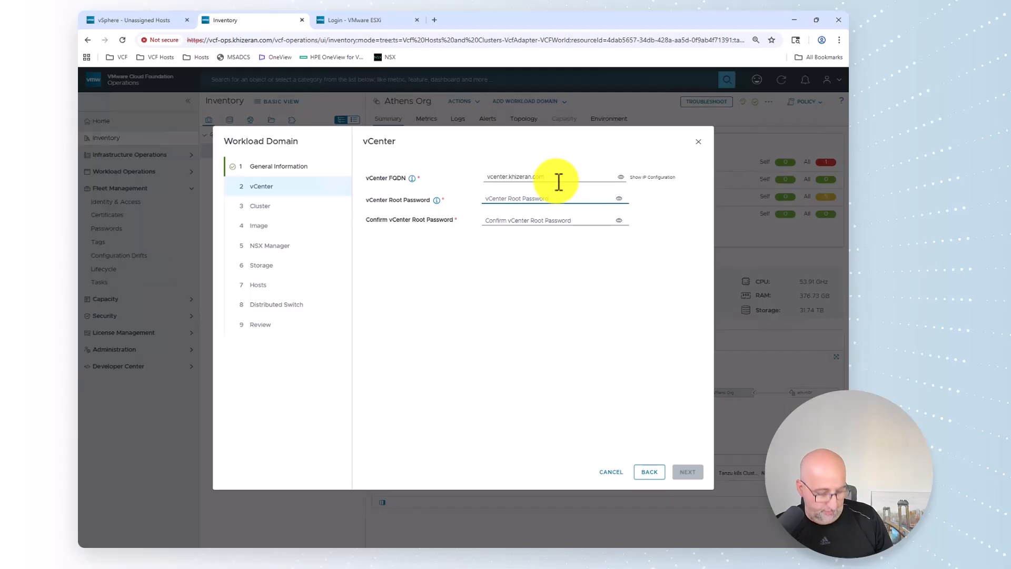
key(ctrl+v)
click(545, 219)
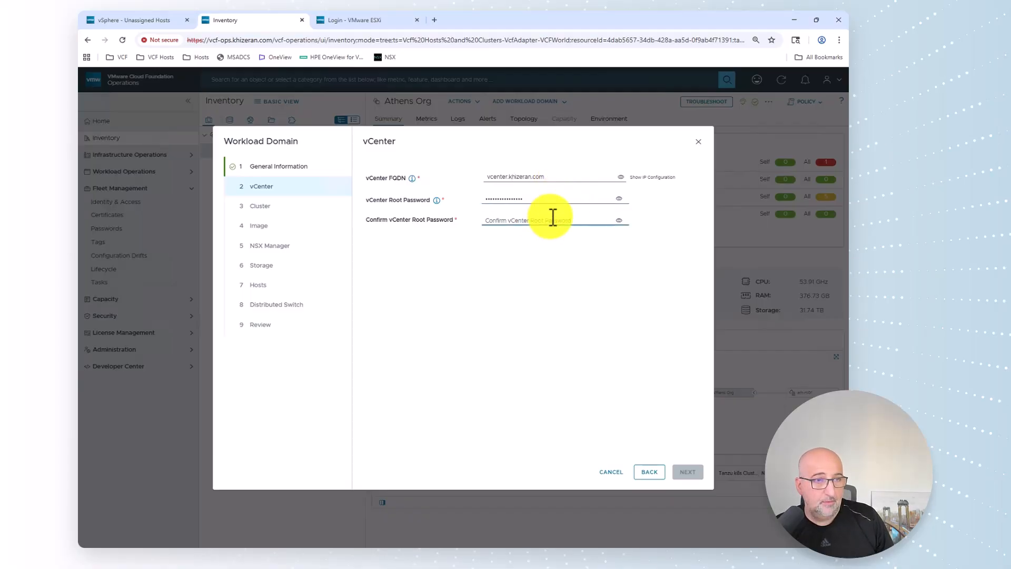
key(ctrl+v)
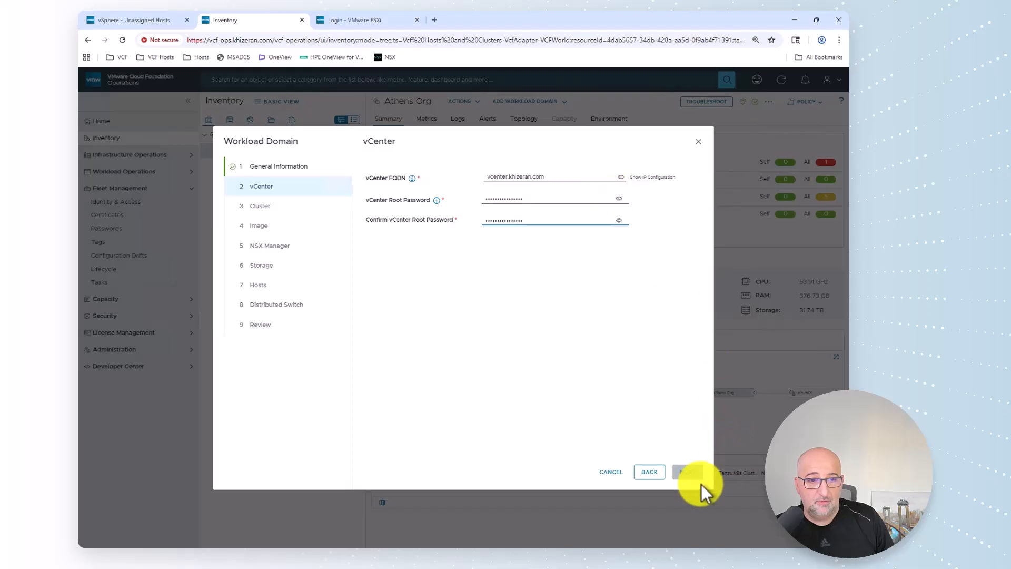
Change the vCenter FQDN to ath-w01-vc01.khizeran.com and accept the vCenter settings.
click(558, 198)
click(566, 179)
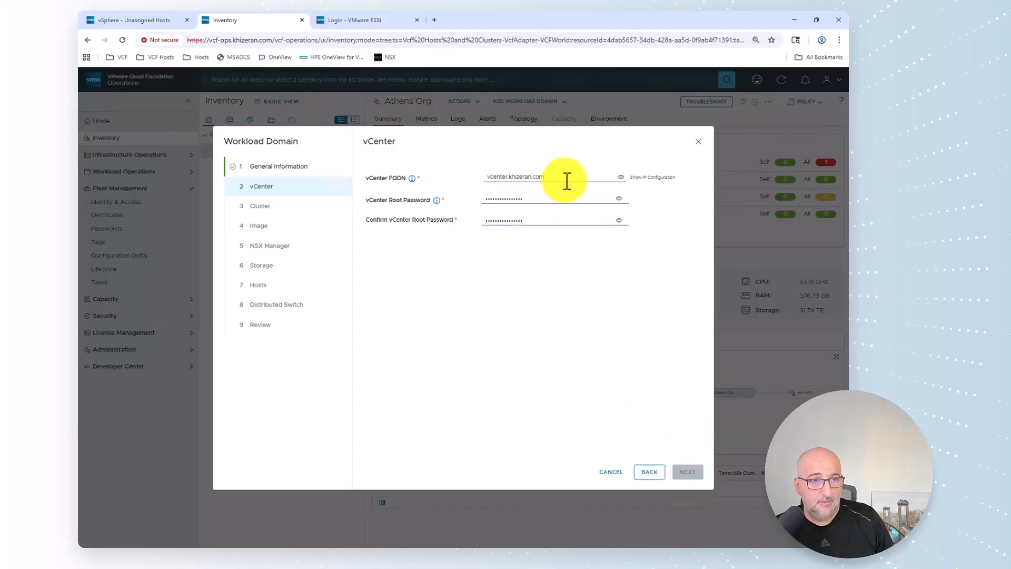
click(567, 200)
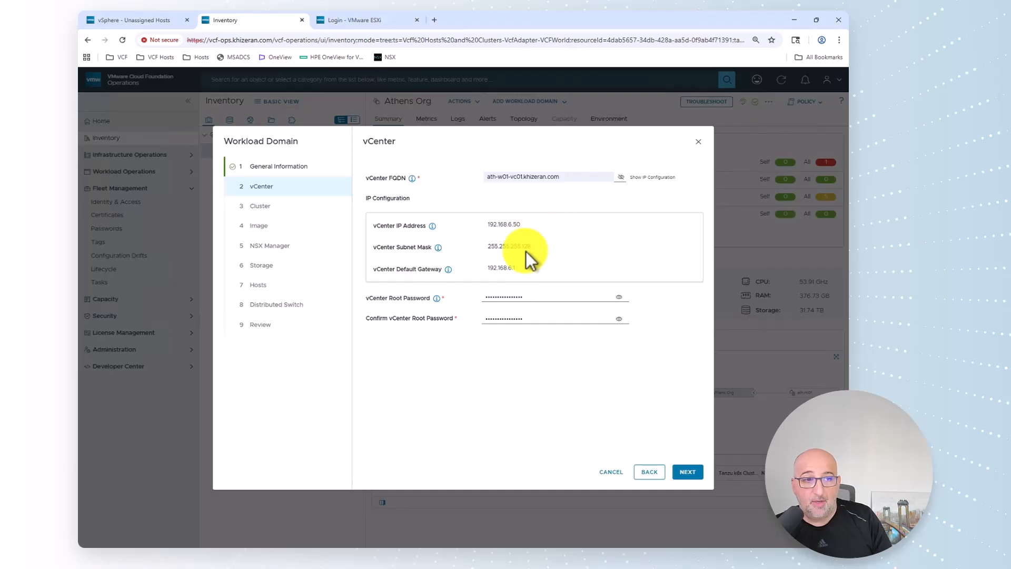
click(692, 473)
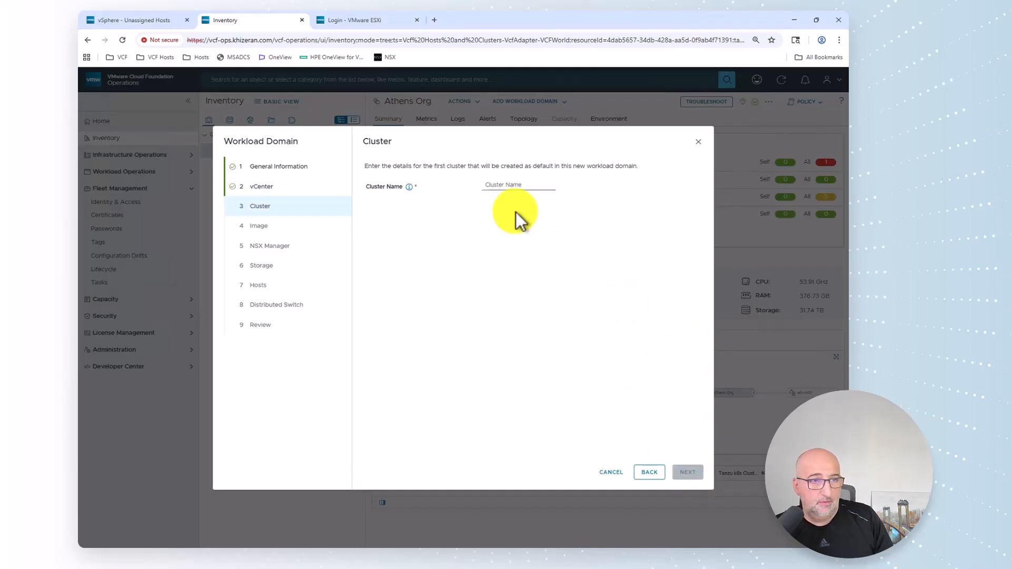
Name the workload domain's first cluster GENAPP and assign it the ath-m01 9.0.1 Update image.
click(526, 186)
text(GENACPR)
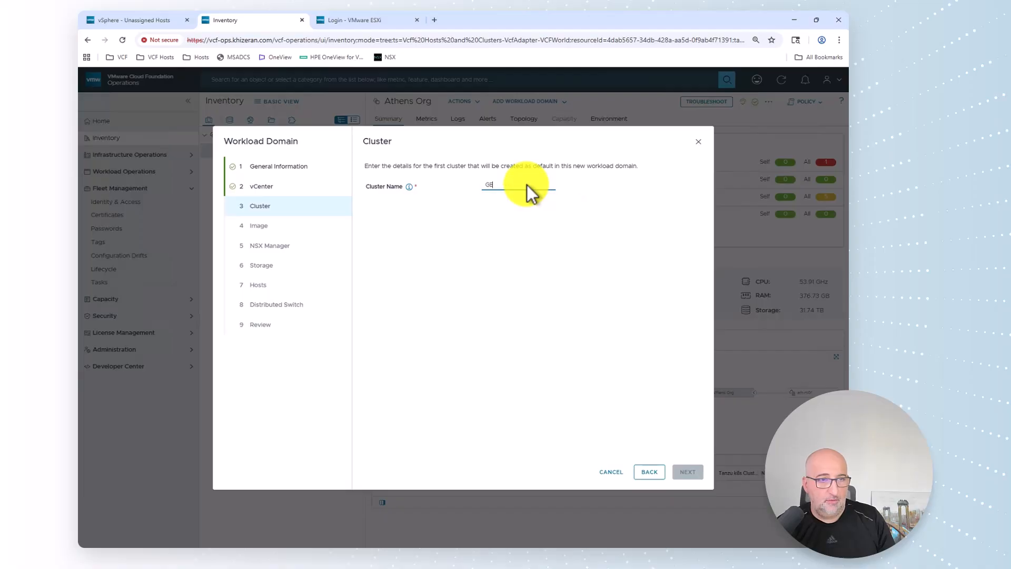
key(BackSpace)
key(BackSpace)
key(BackSpace)
text(P)
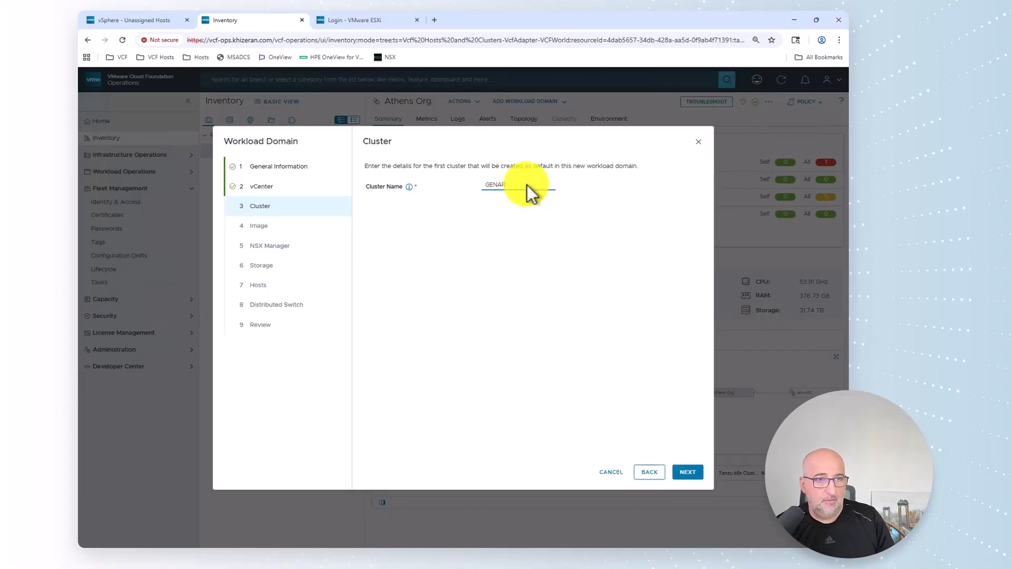
text(P)
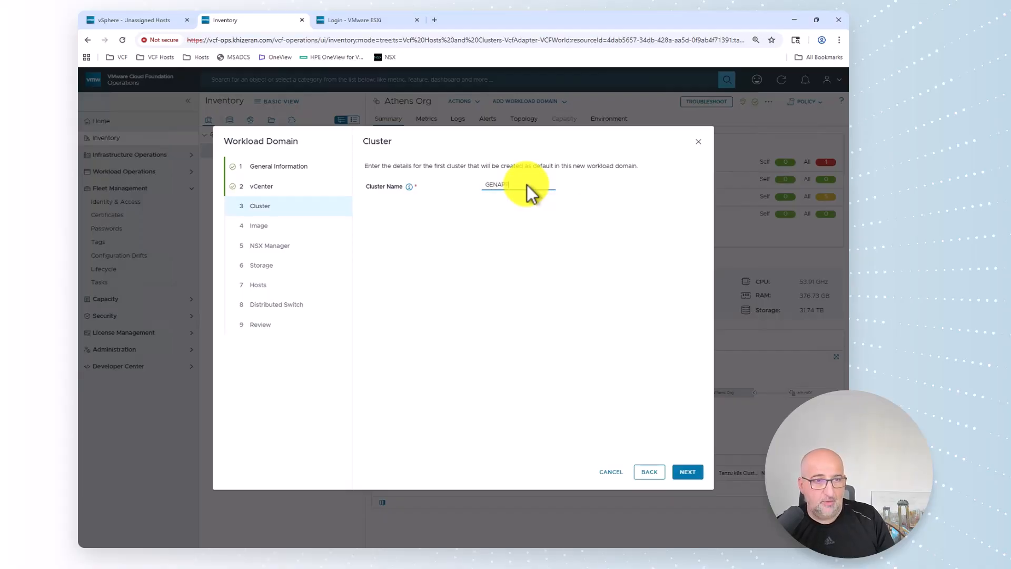
click(694, 473)
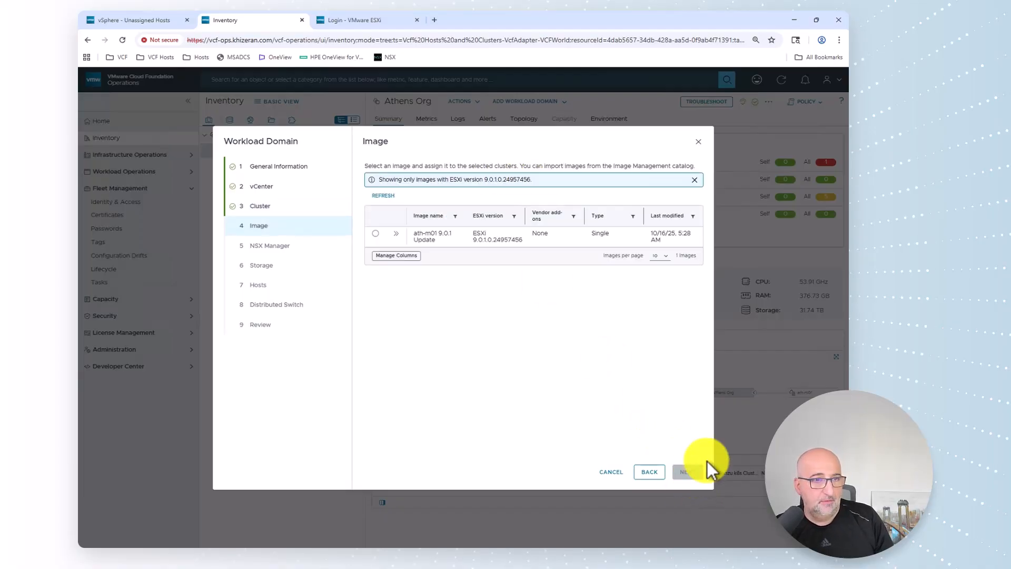
click(375, 234)
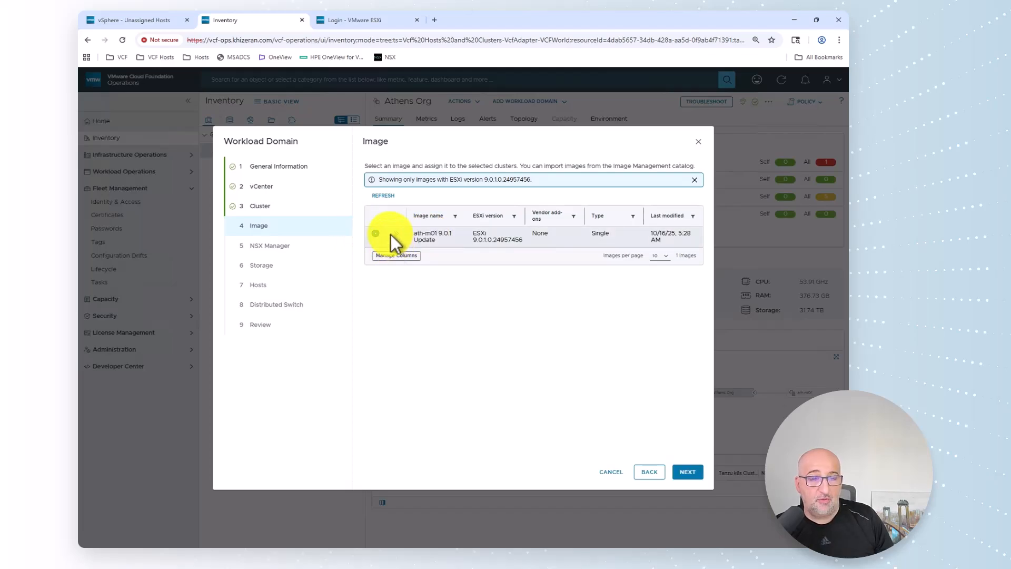
click(689, 473)
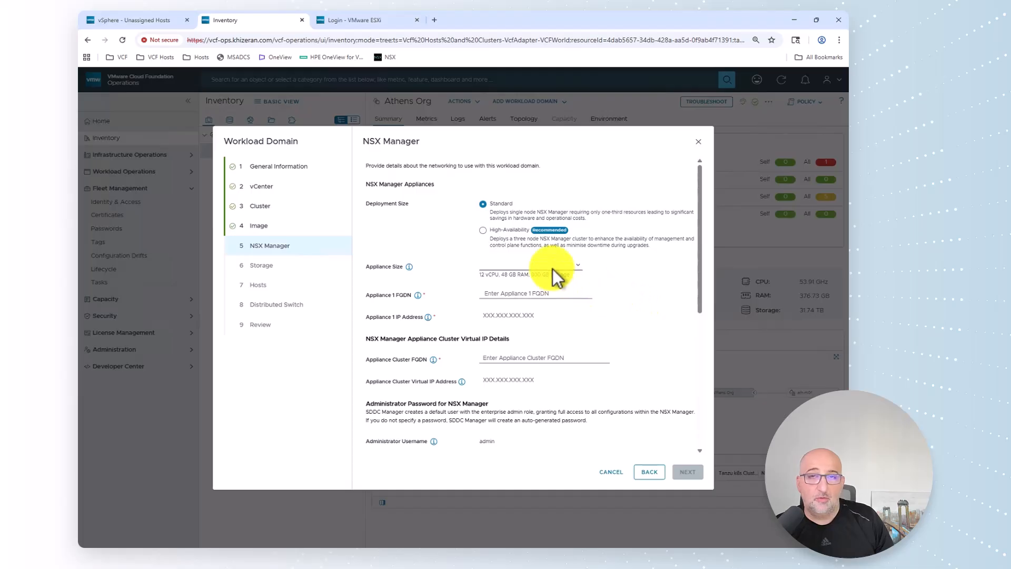
Set the NSX Manager appliance size to Medium and the Appliance 1 FQDN to ath-w01-nsx02a.khizeran.com.
drag(704, 192, 706, 200)
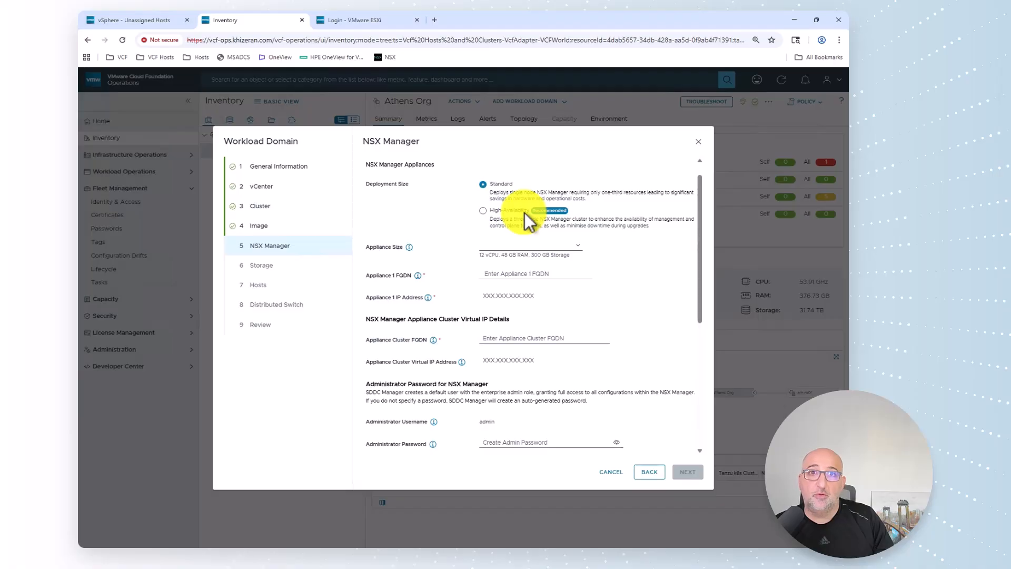
click(529, 247)
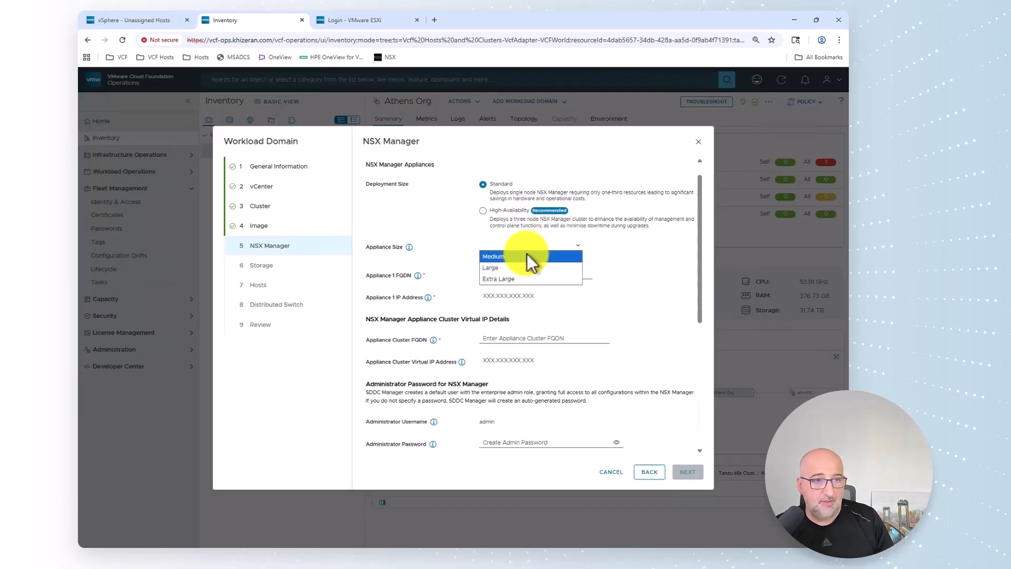
click(514, 255)
click(551, 274)
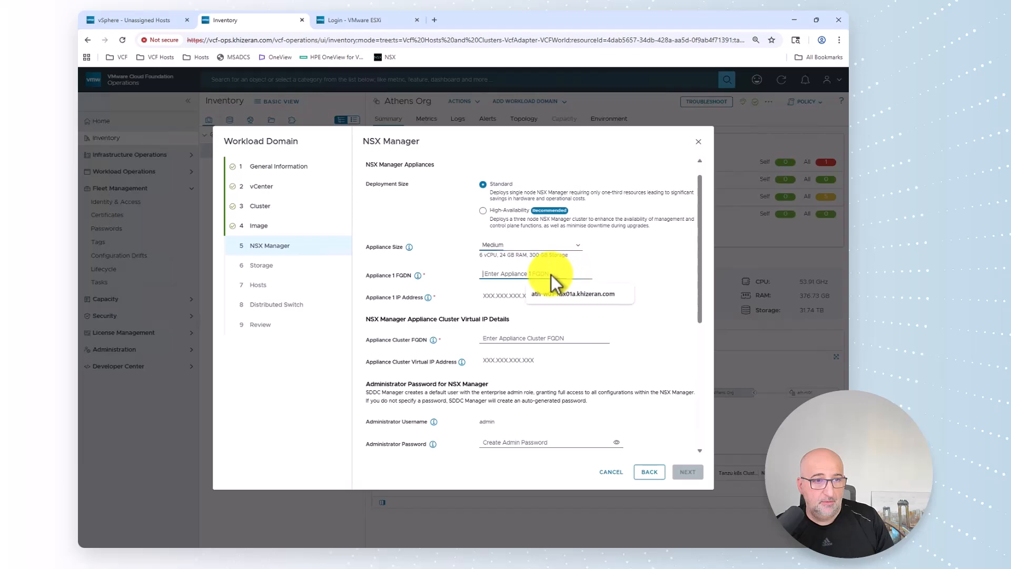
click(560, 295)
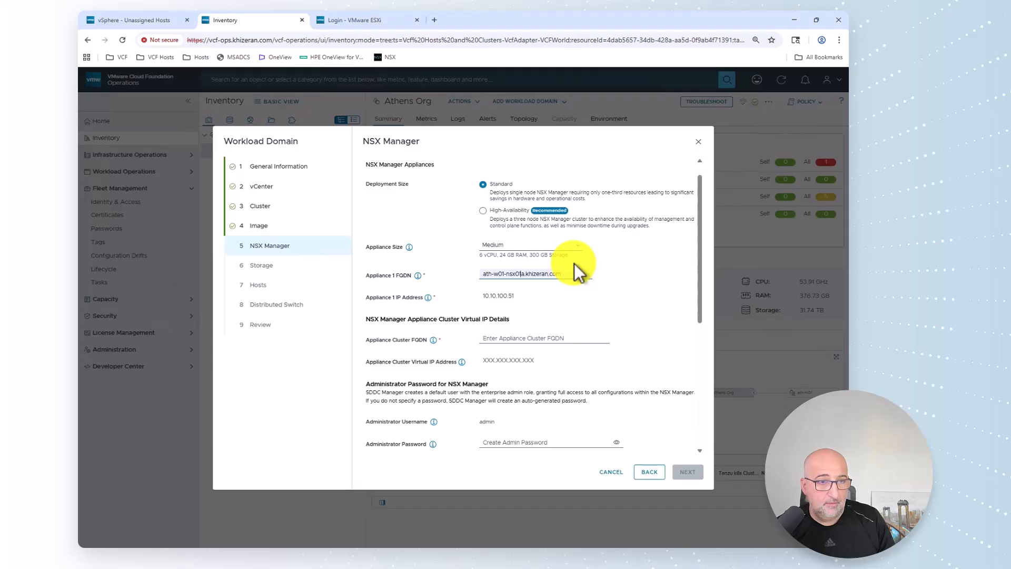
key(BackSpace)
text(2)
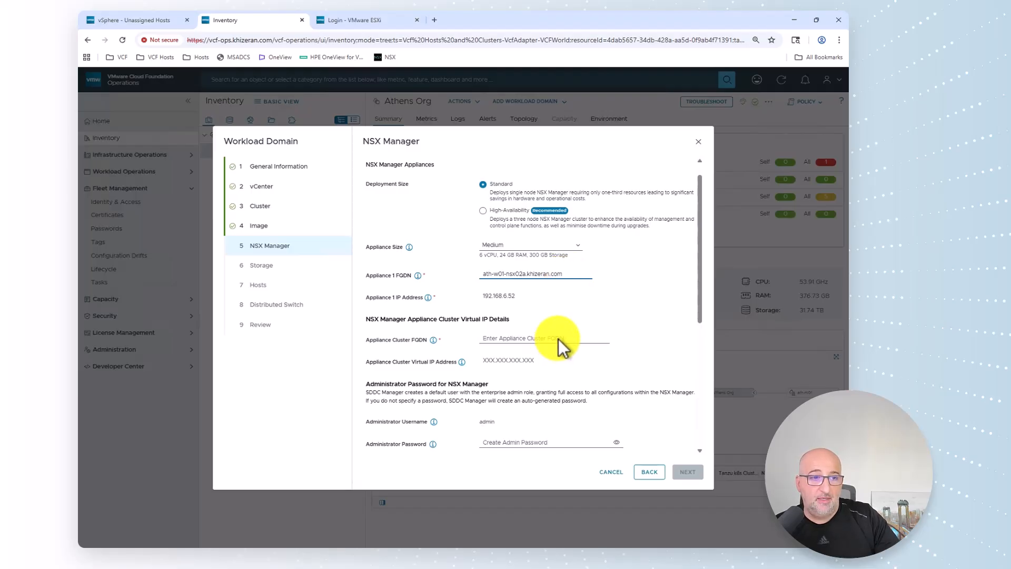
Copy the Appliance 1 FQDN into the Appliance Cluster FQDN and change it to ath-w01-nsx02.khizeran.com.
drag(563, 273, 452, 270)
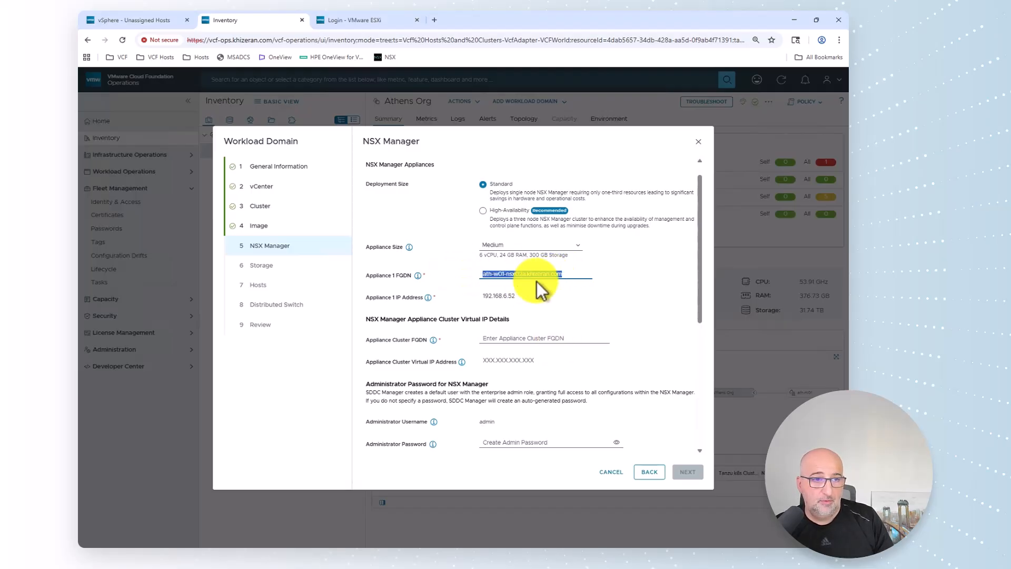
right_click(536, 274)
click(579, 318)
click(524, 338)
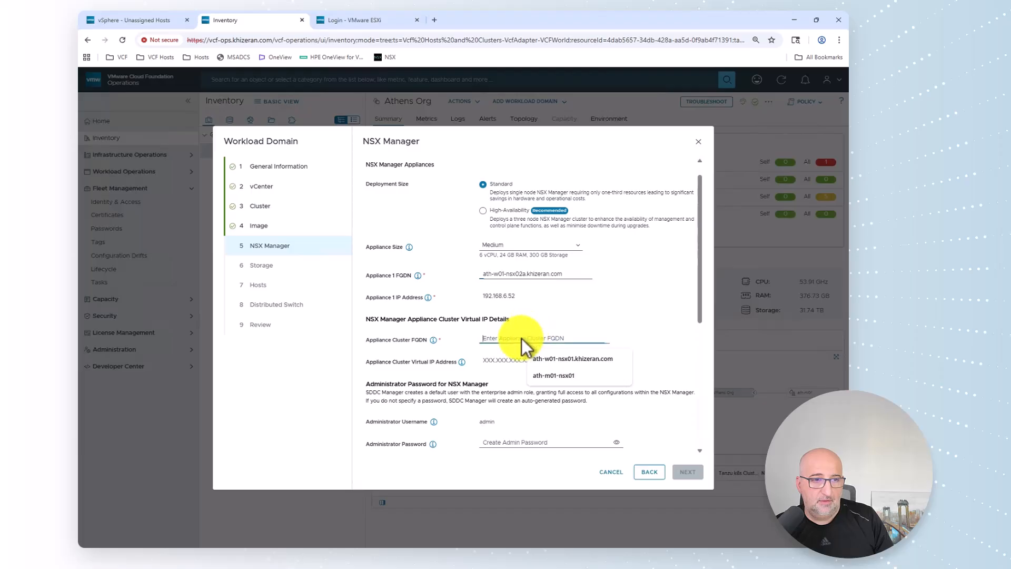
right_click(521, 338)
click(535, 415)
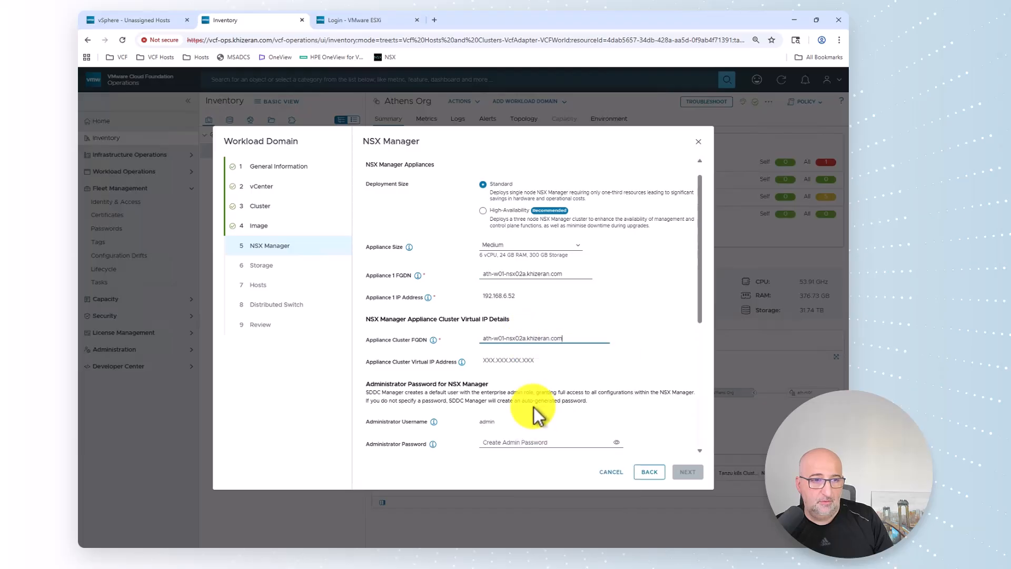
click(523, 338)
key(BackSpace)
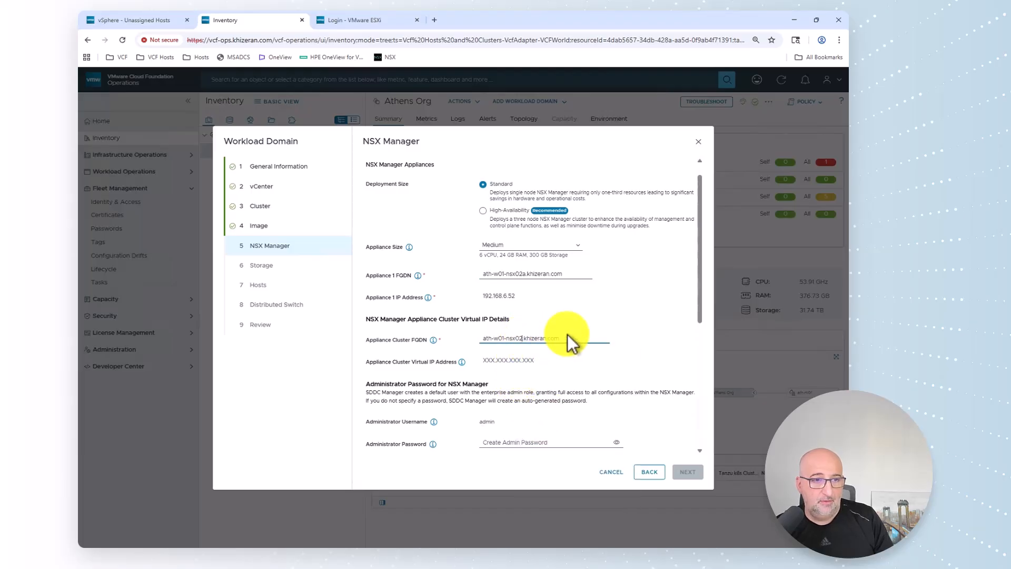
key(Tab)
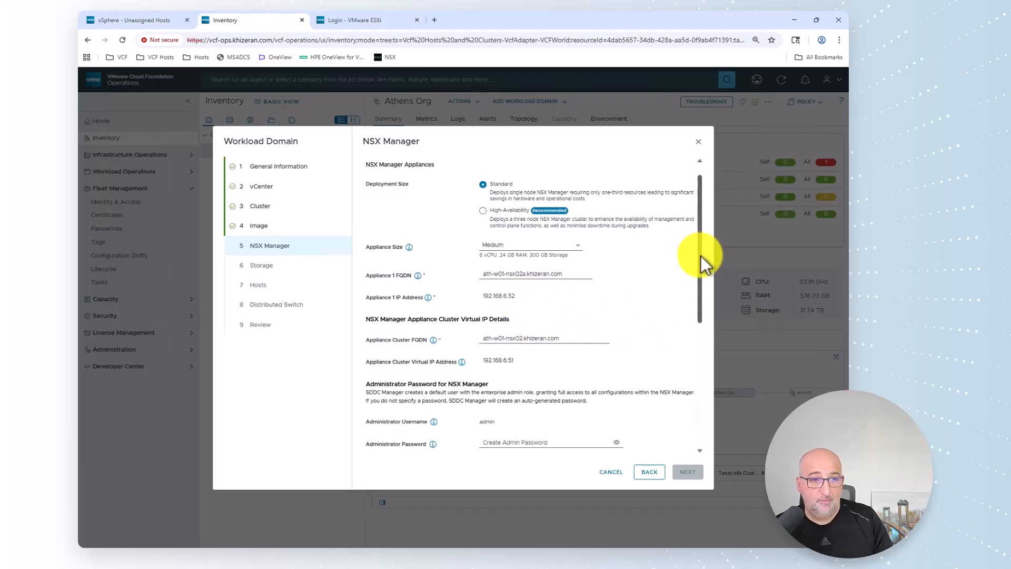
Fill in and confirm the NSX administrator and auditor passwords, and accept the settings with Centralized Connectivity.
drag(701, 255, 693, 331)
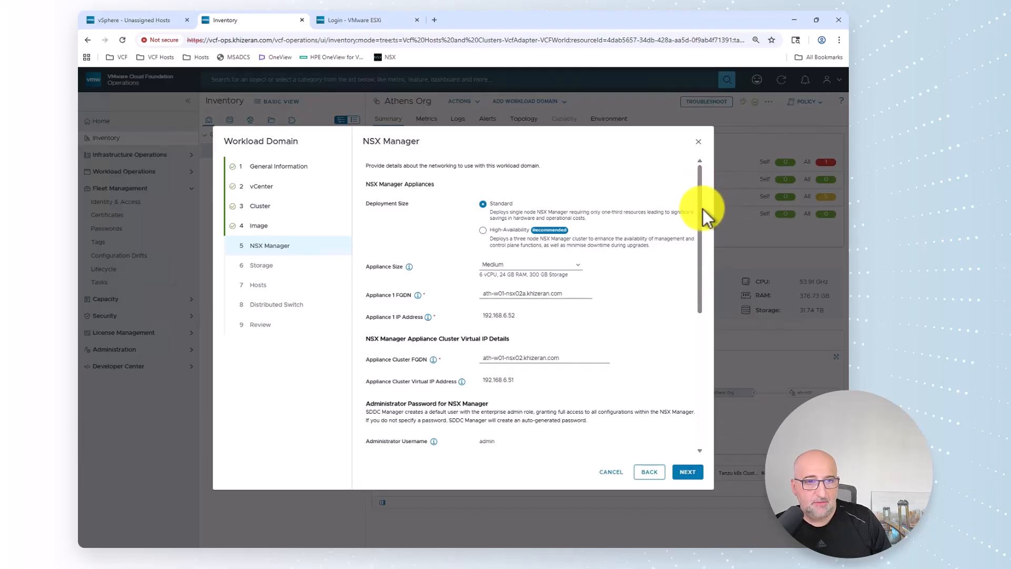
drag(704, 207, 704, 350)
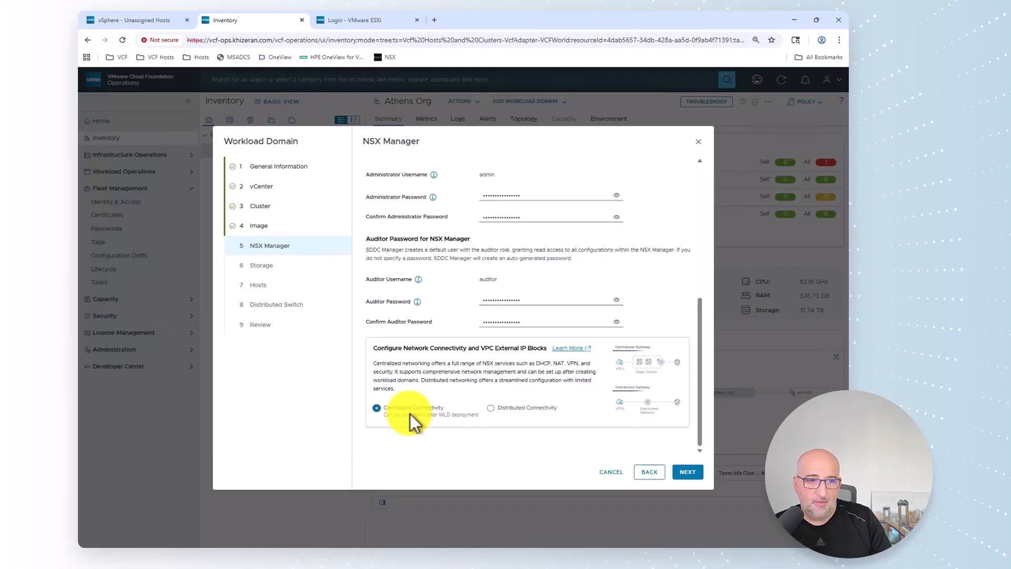
click(687, 472)
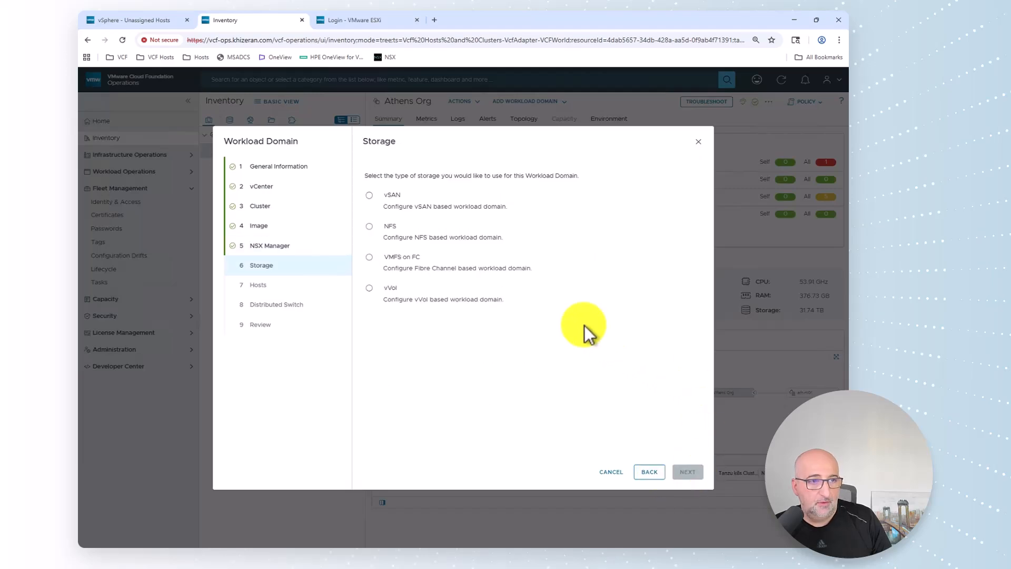
Choose vSAN storage with vSAN ESA enabled and accept the vSAN HCI cluster type.
click(370, 196)
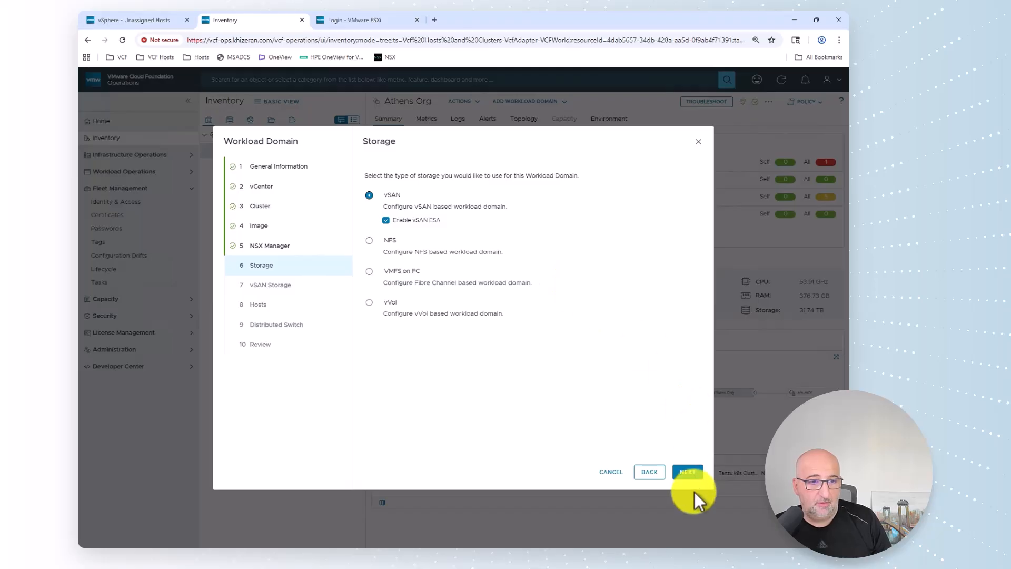
click(693, 473)
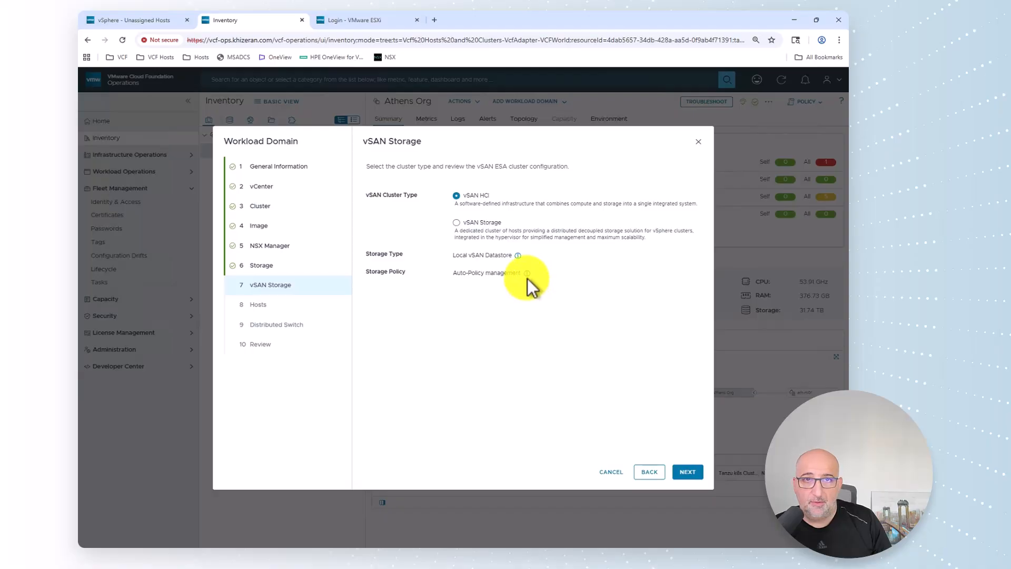
click(690, 472)
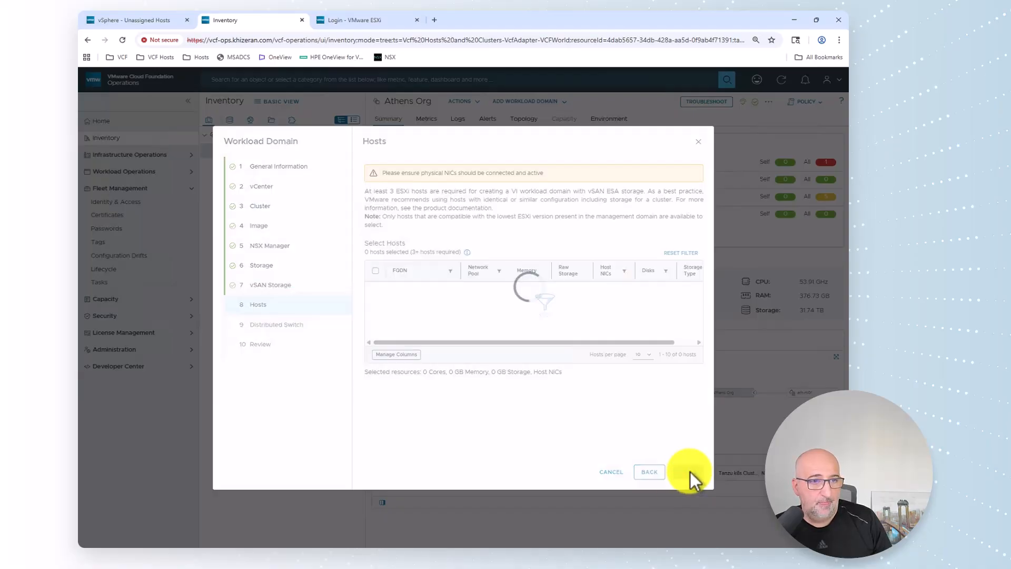
Add all three available ESXi hosts to the cluster and select the Default distributed switch profile.
click(378, 267)
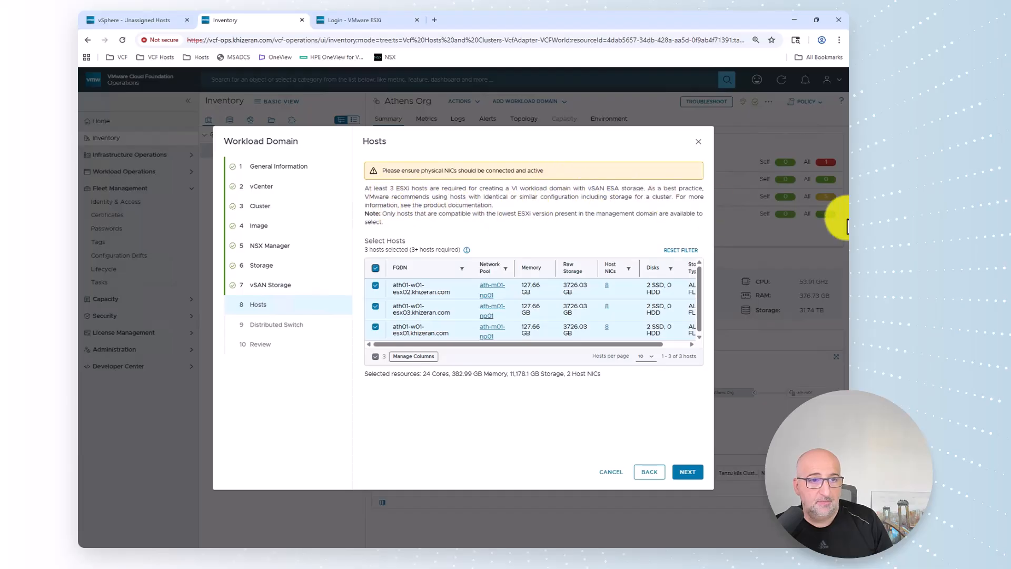
click(689, 471)
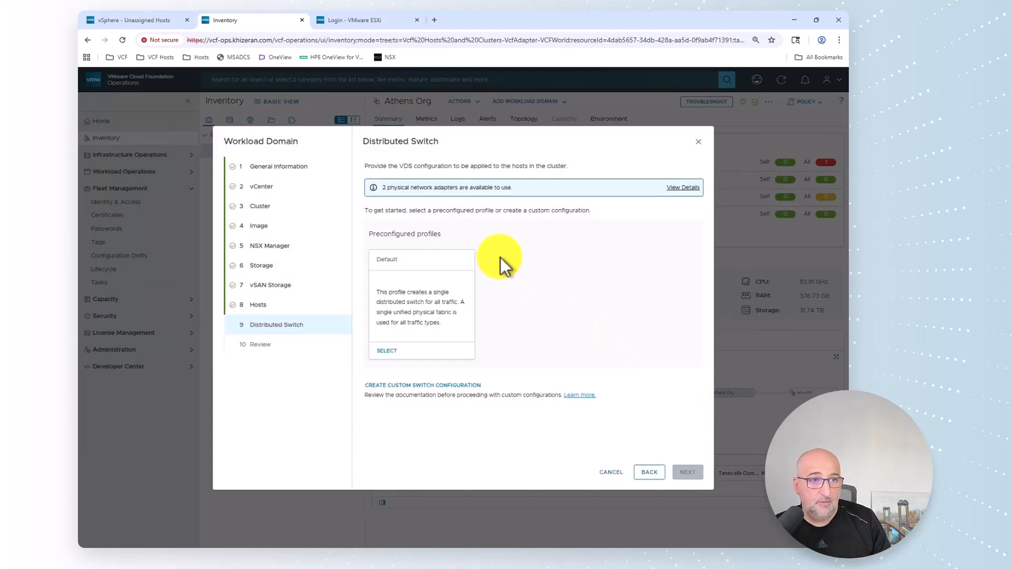
click(685, 188)
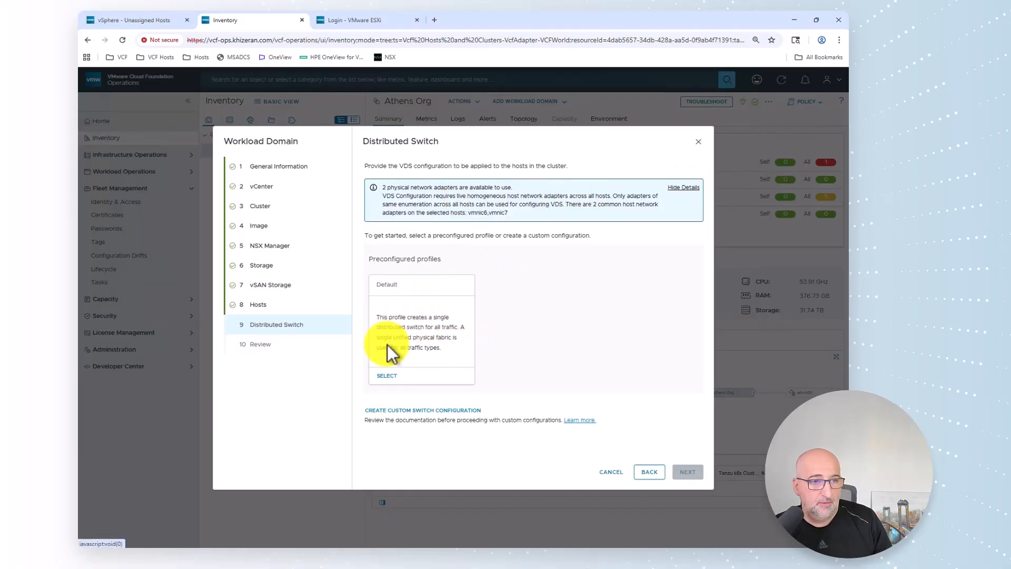
click(393, 375)
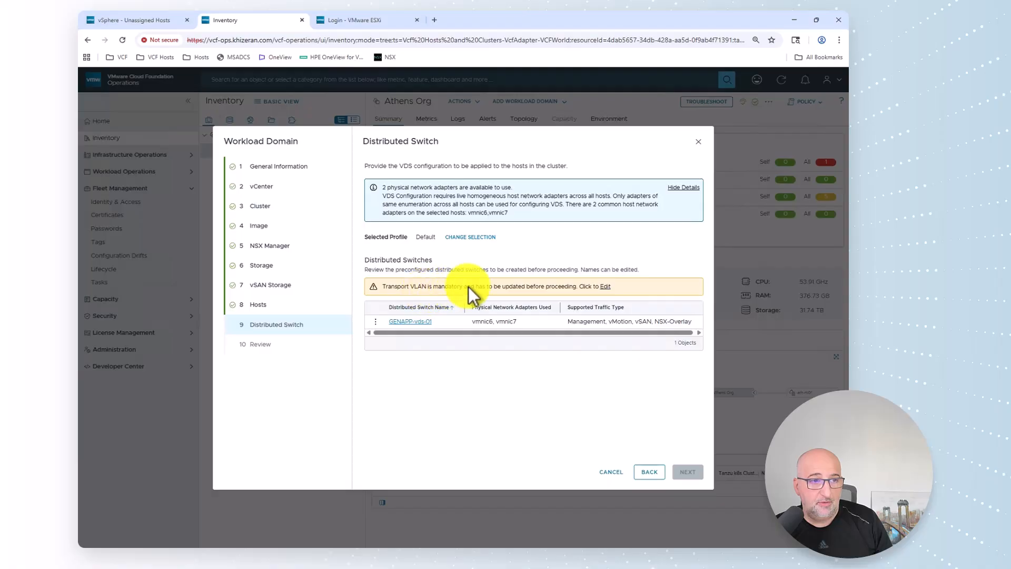
Set the NSX transport VLAN of the distributed switch to 70, save and acknowledge it, and continue to the review.
click(607, 286)
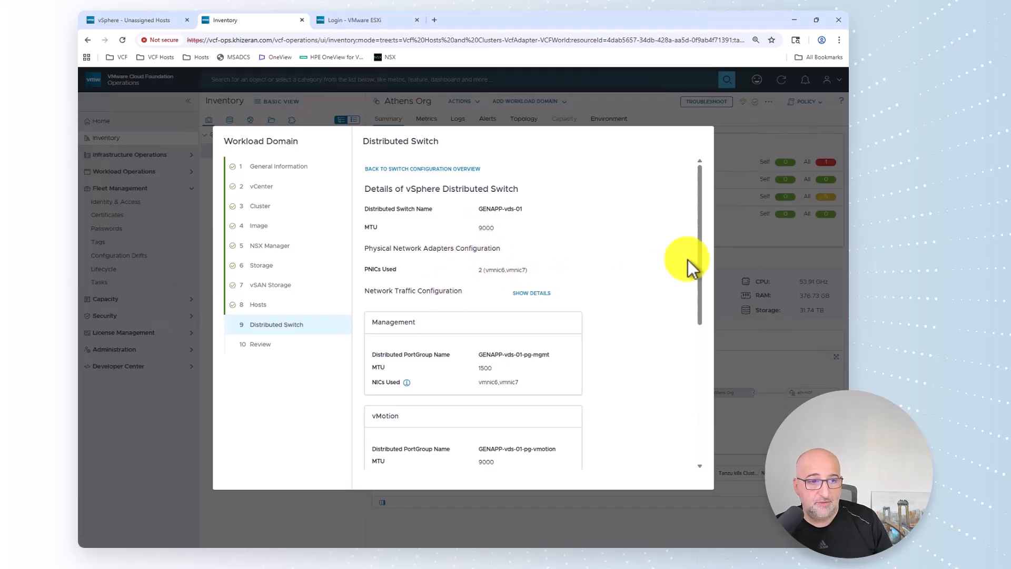
drag(699, 216, 706, 378)
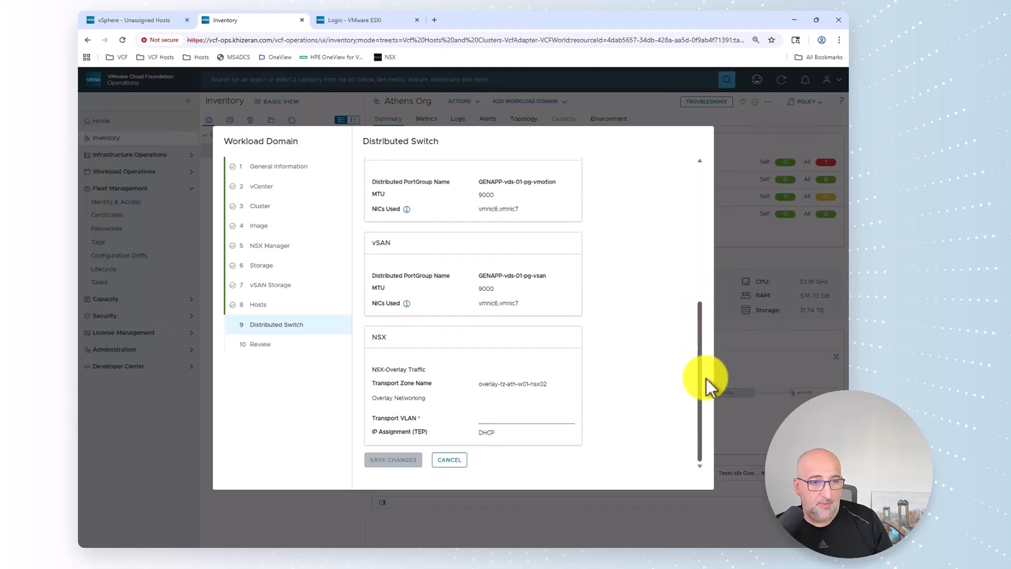
click(533, 419)
text(70)
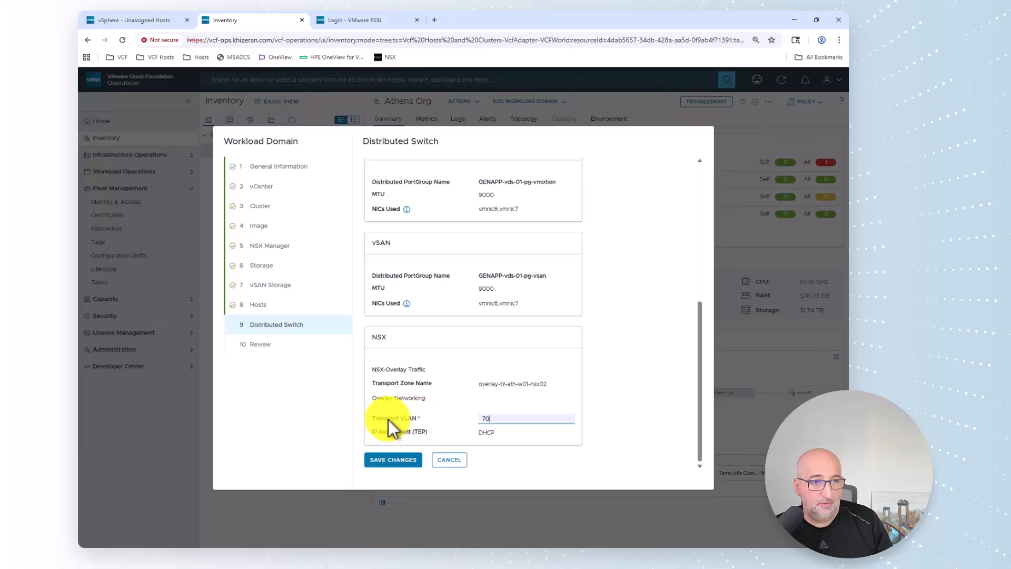
click(396, 459)
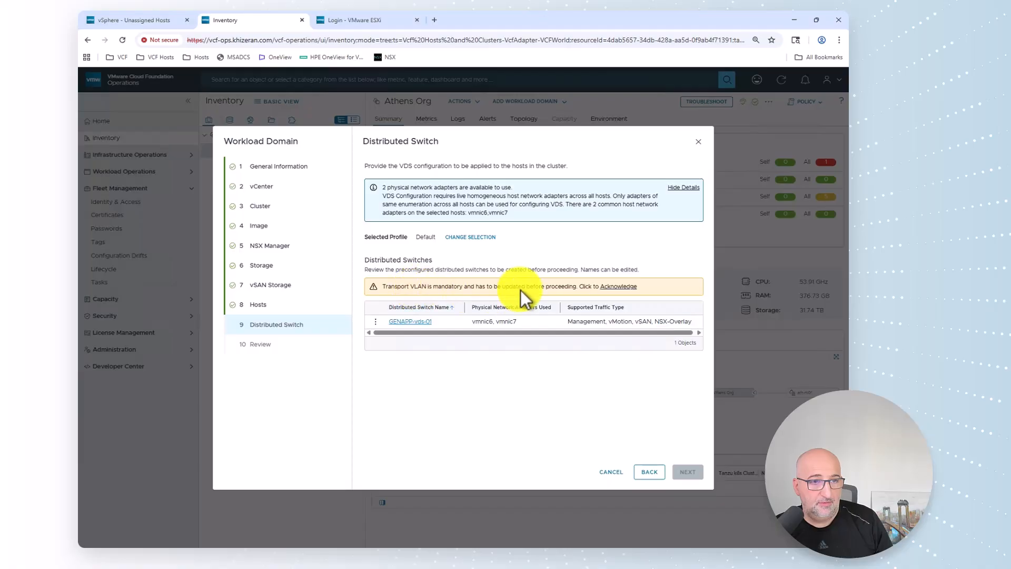
click(627, 286)
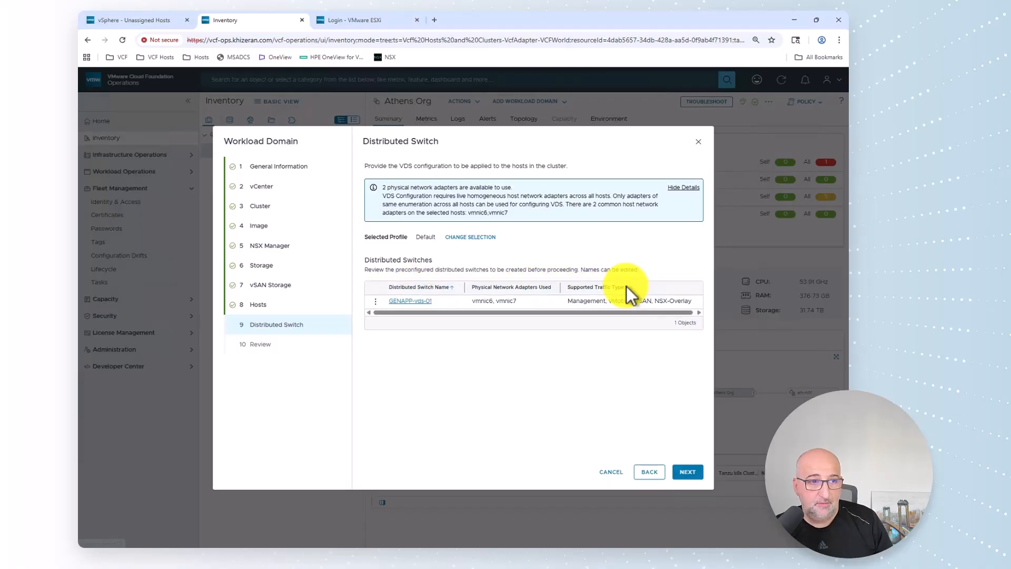
click(687, 471)
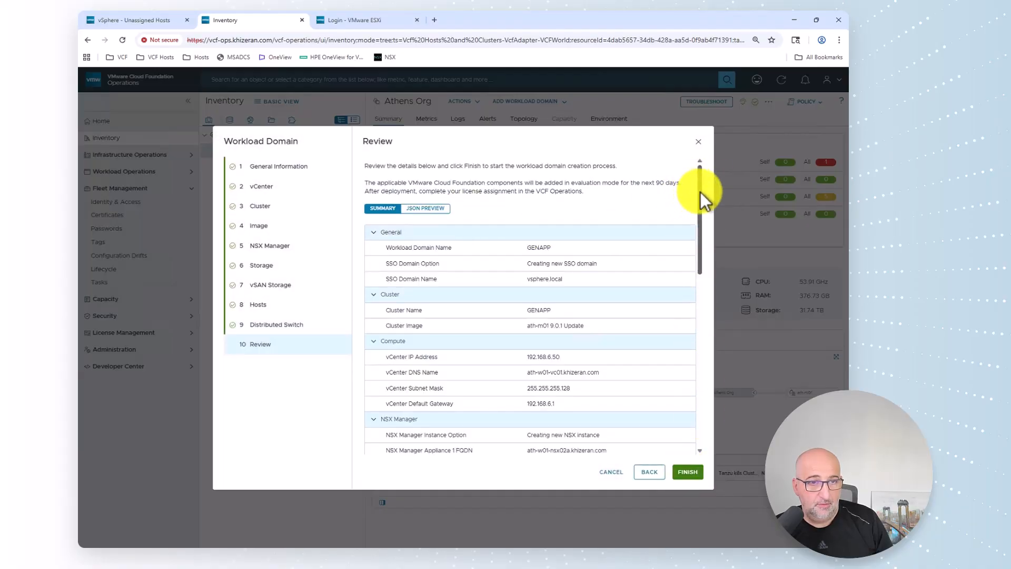
Preview the workload domain specification as JSON and download the JSON file.
mouse_move(700, 191)
mouse_down()
mouse_move(697, 406)
mouse_move(693, 175)
mouse_up()
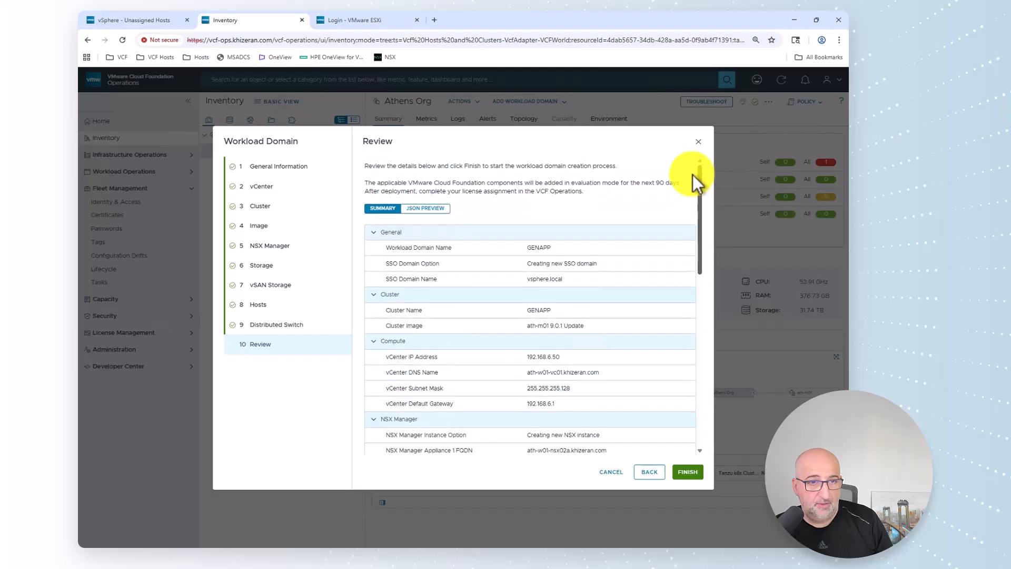
click(440, 210)
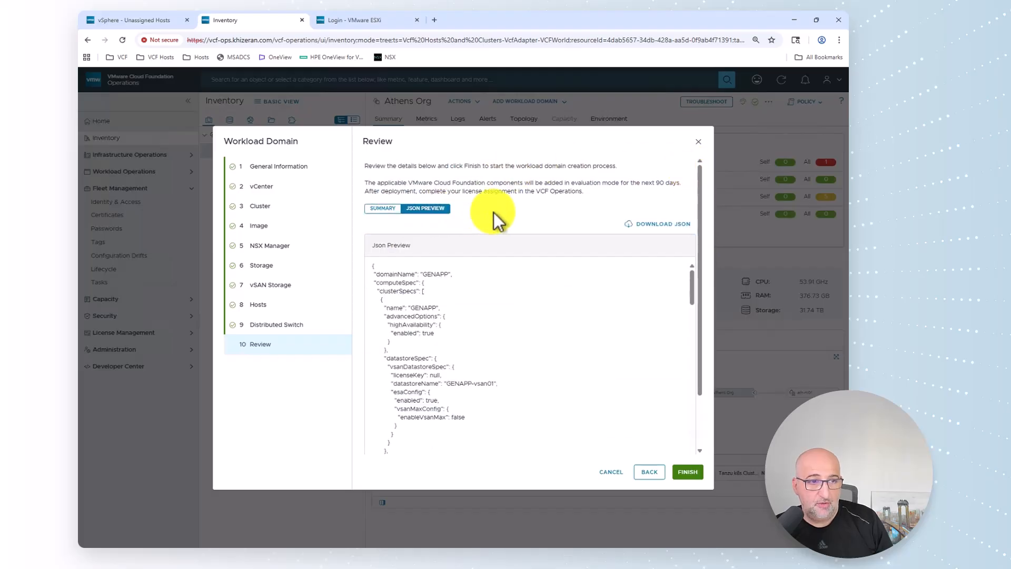
click(678, 226)
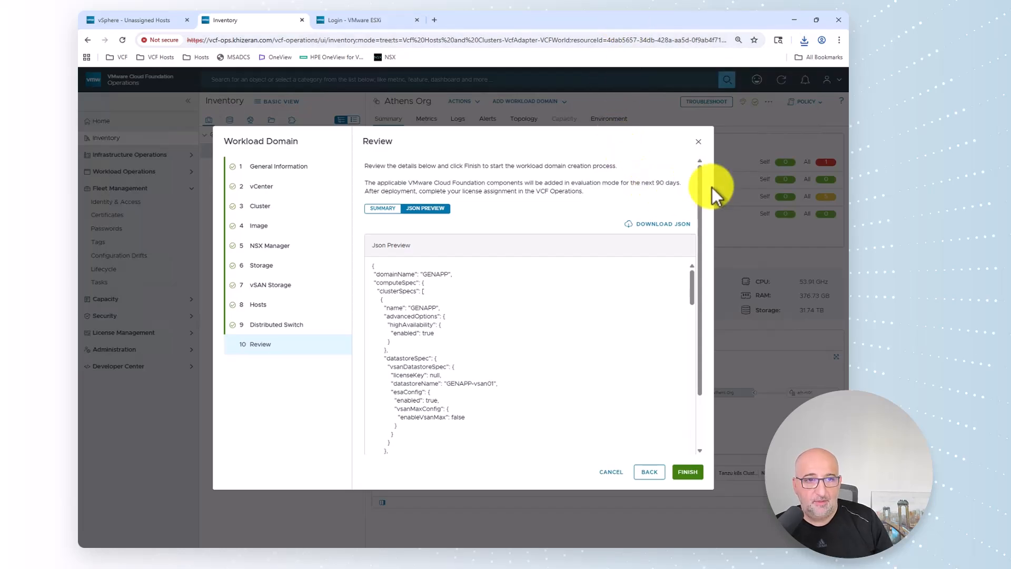
Finish the review to start creating the GENAPP workload domain and go to the SDDC Manager tasks.
scroll(695, 247, down, 1)
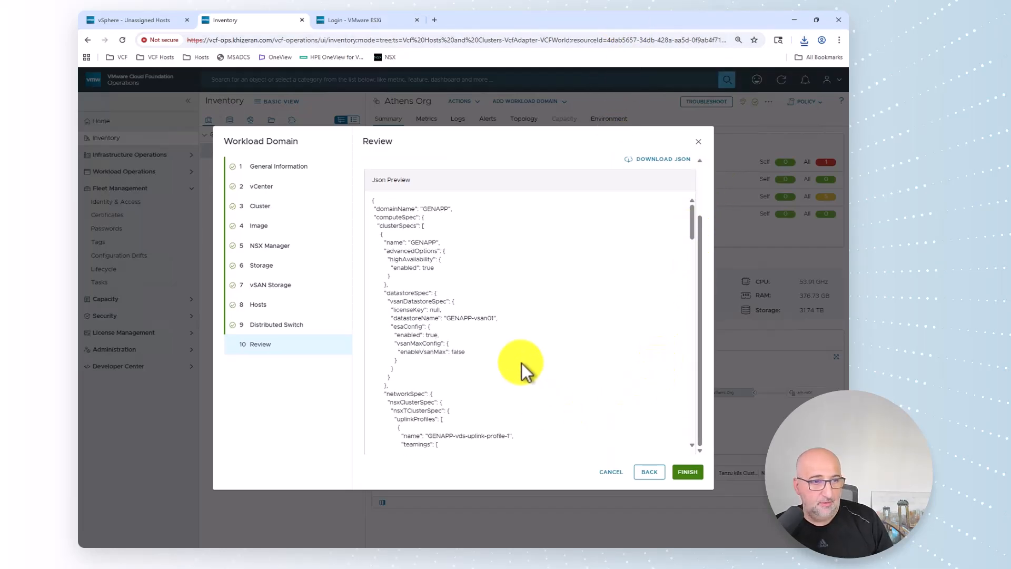
click(691, 471)
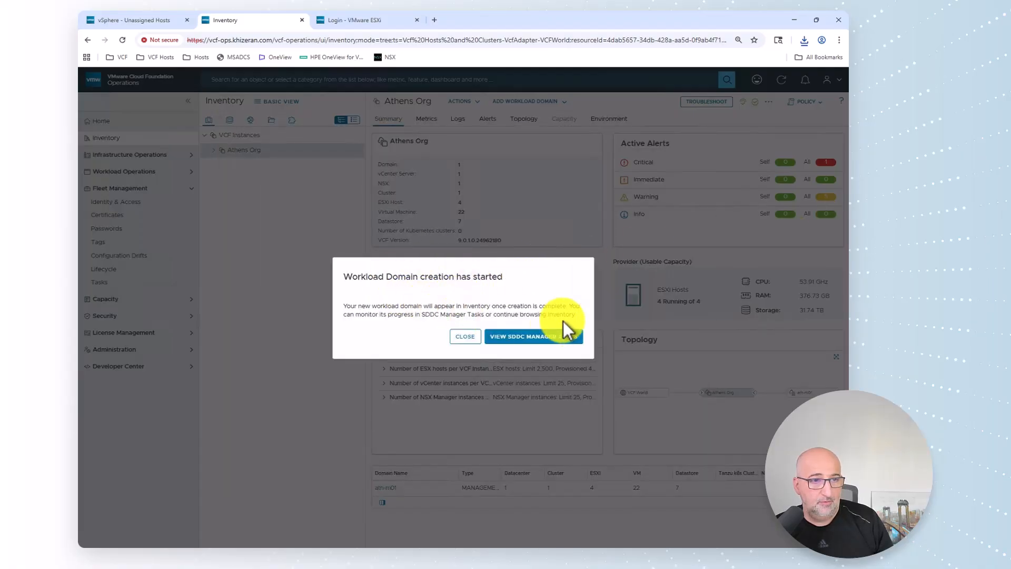
click(548, 337)
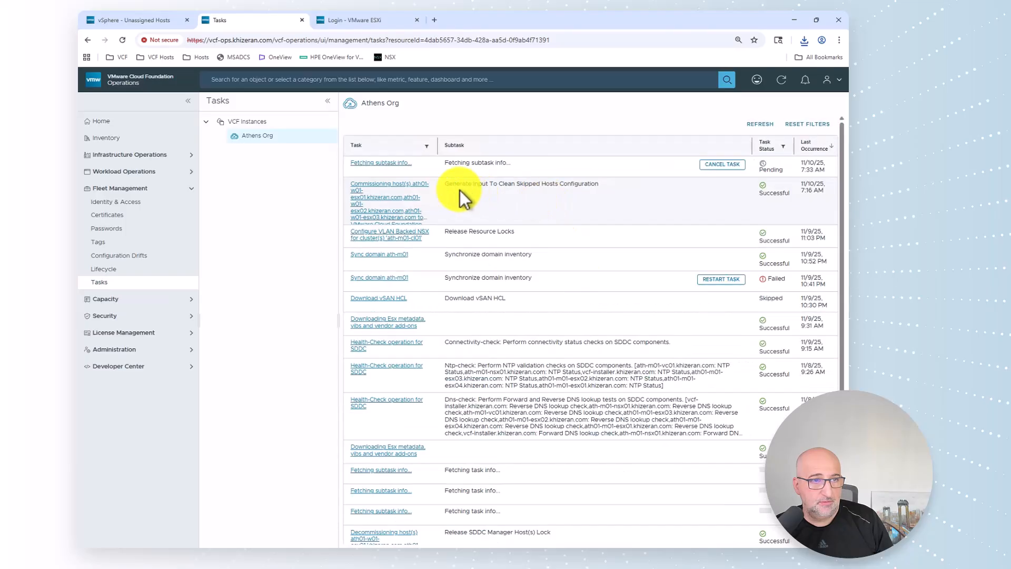
Open the GENAPP workload domain creation task and examine its subtasks and the error details of Fetch Product Images.
click(387, 165)
click(355, 181)
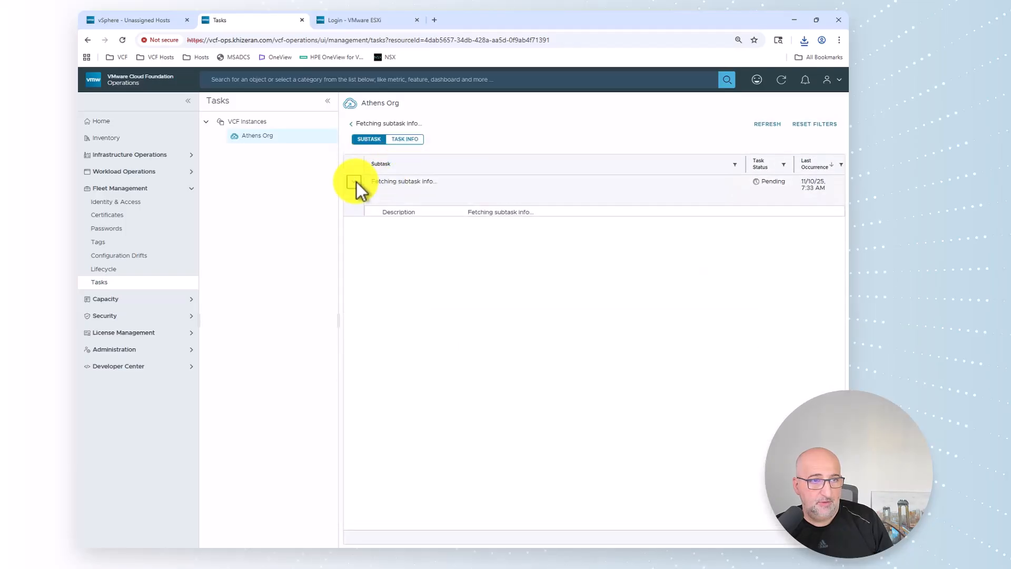
click(352, 123)
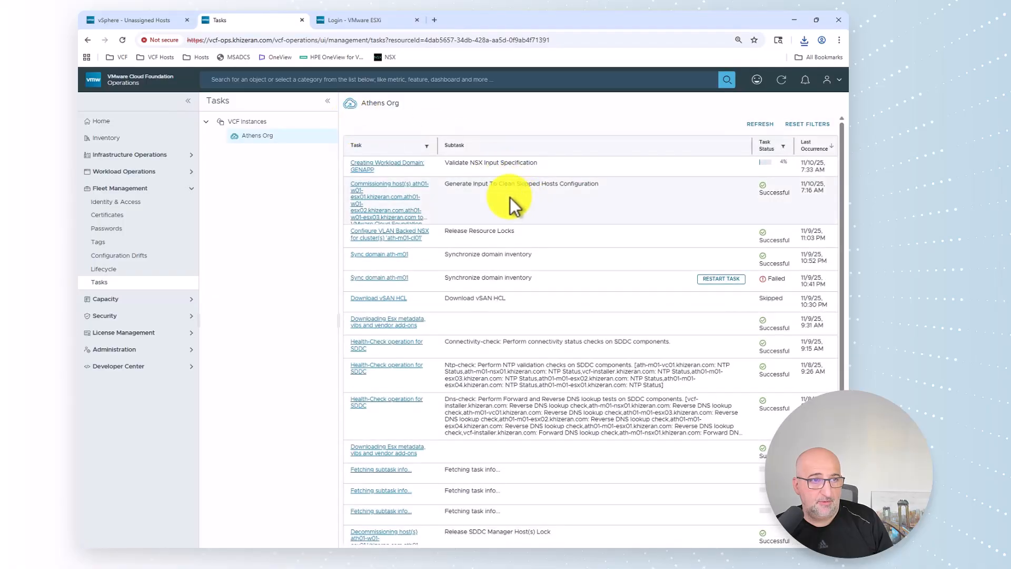
click(406, 163)
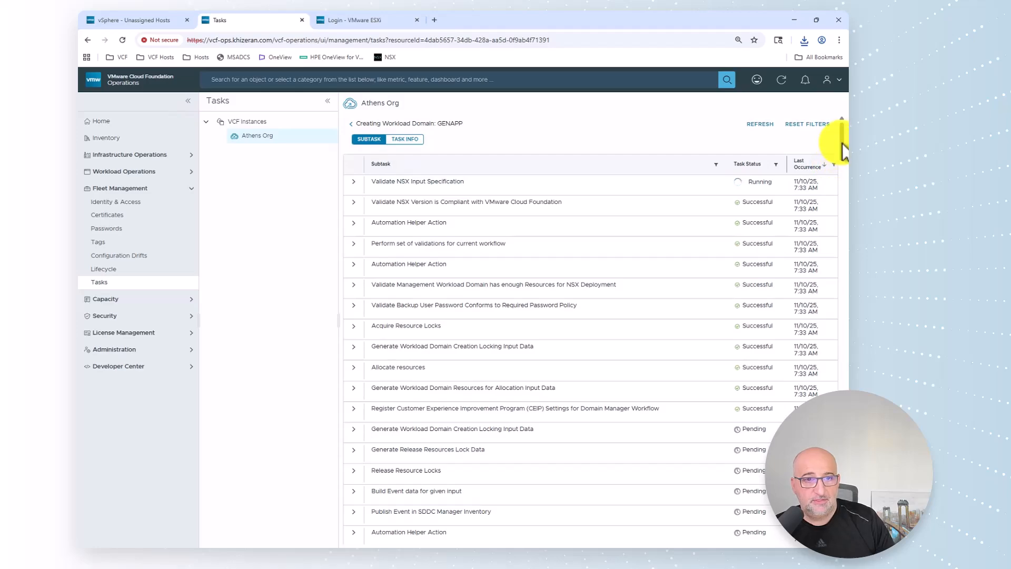
mouse_move(840, 142)
mouse_down()
mouse_move(847, 197)
mouse_move(837, 142)
mouse_move(843, 158)
mouse_up()
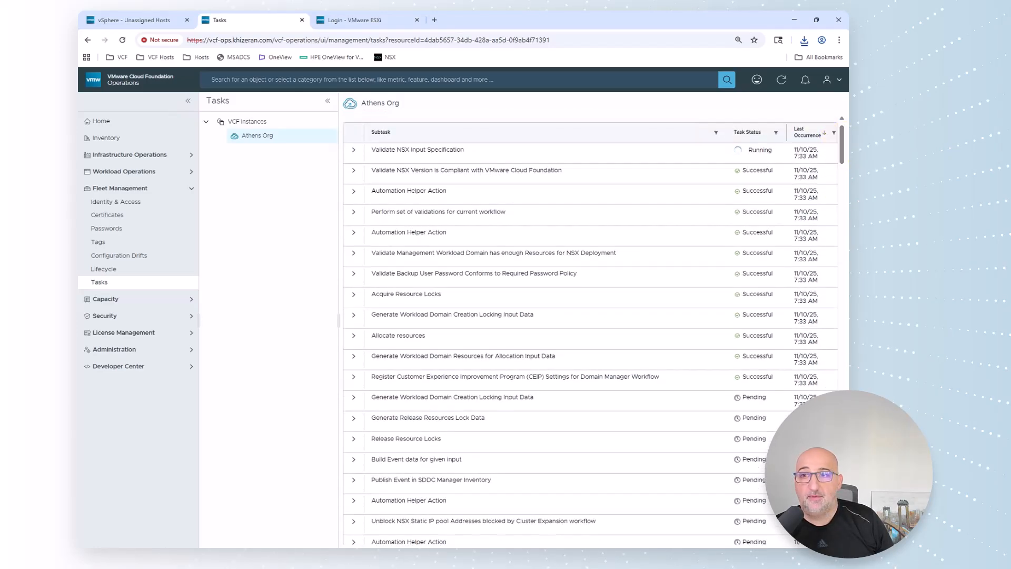
scroll(642, 197, up, 2)
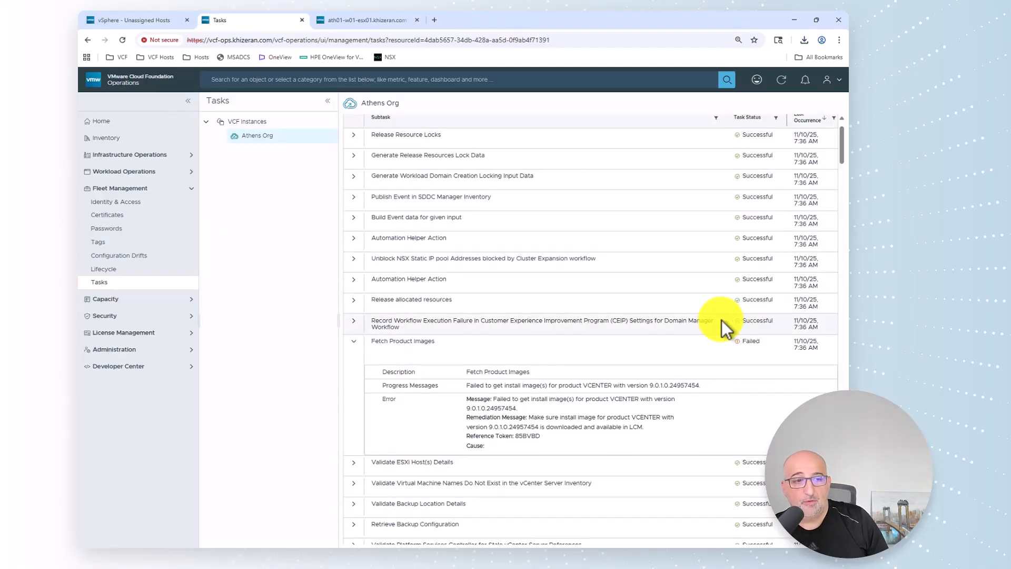
scroll(658, 356, up, 1)
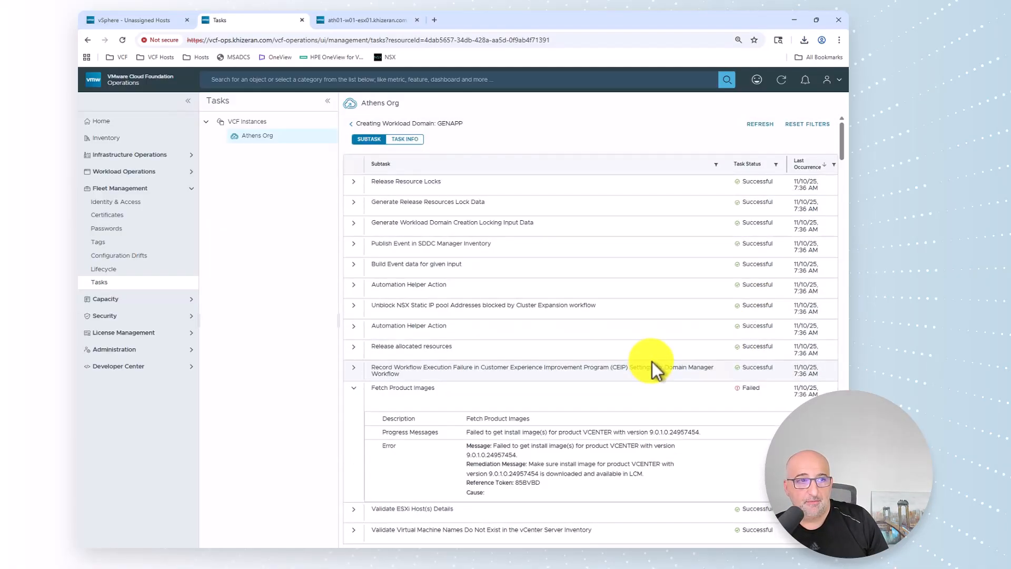
scroll(652, 361, down, 1)
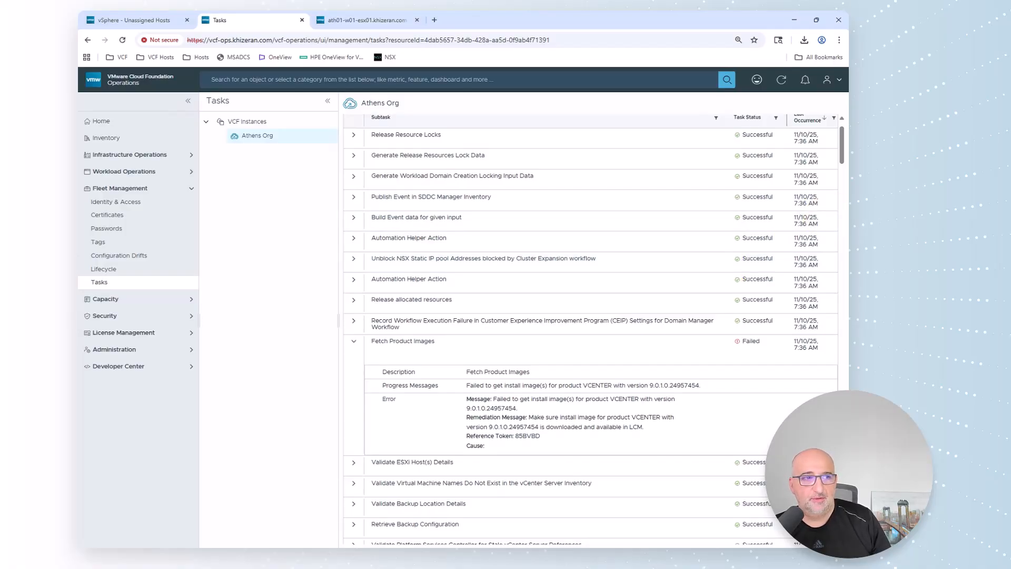
Open the lifecycle Binary Management for Athens Org and show the install binaries.
click(137, 270)
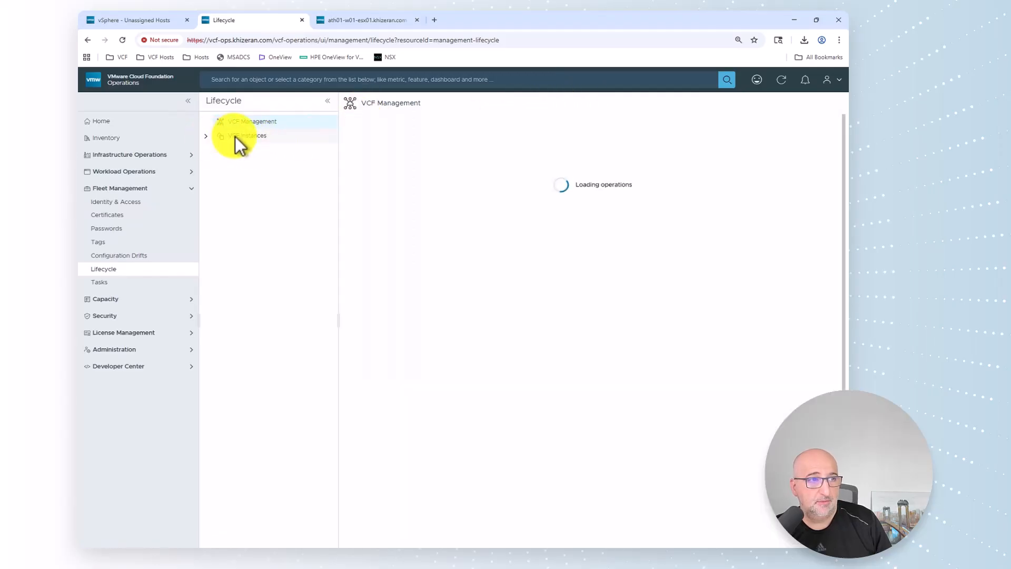
click(206, 136)
click(263, 149)
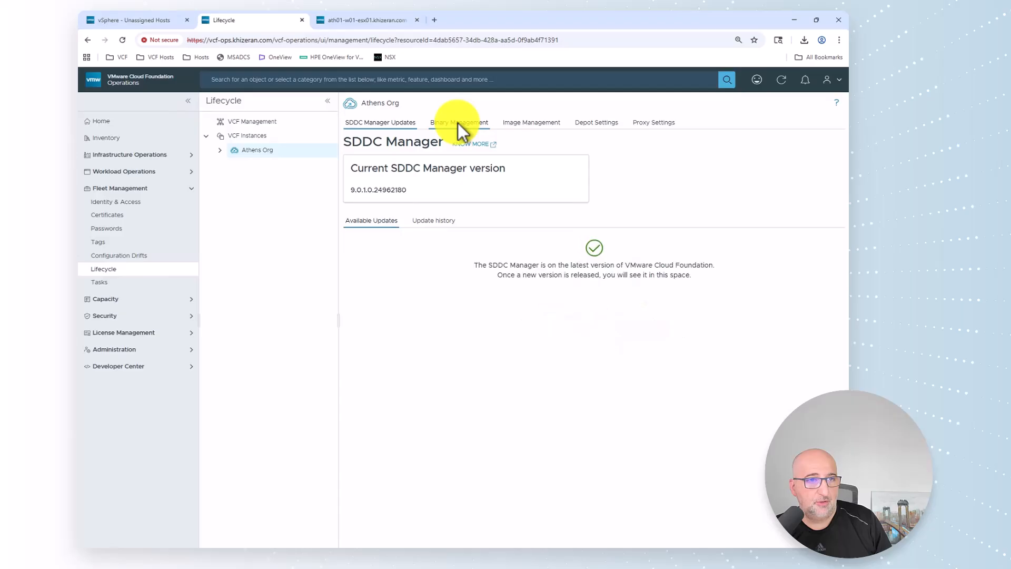
click(457, 122)
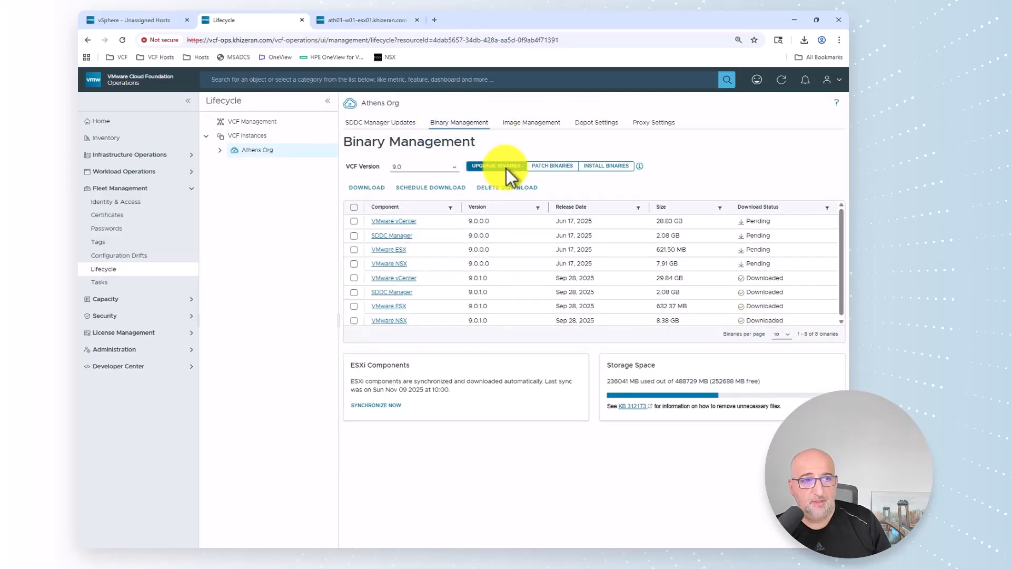
click(602, 165)
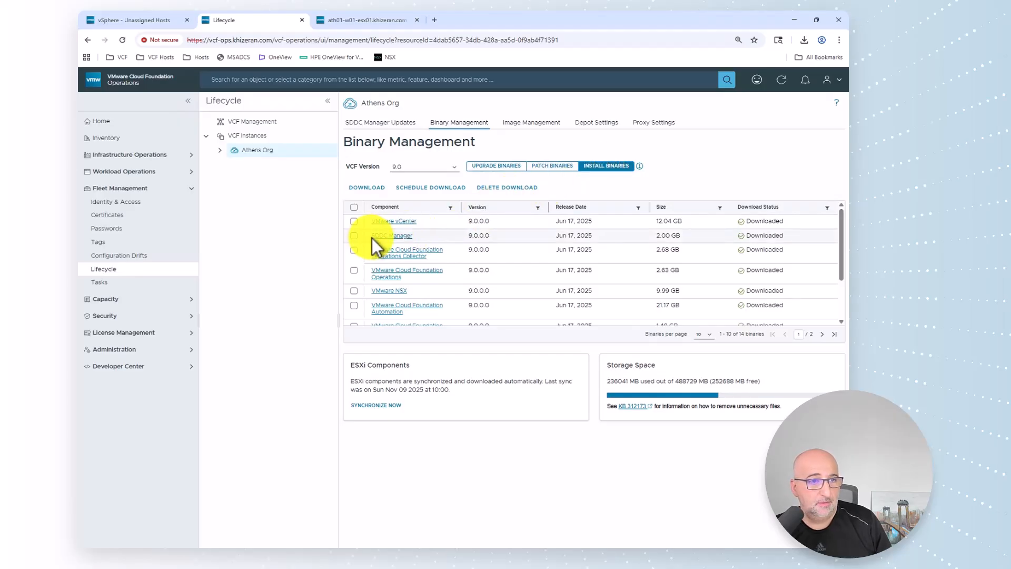
Download the VMware vCenter 9.0.1.0 install binary.
scroll(397, 257, down, 2)
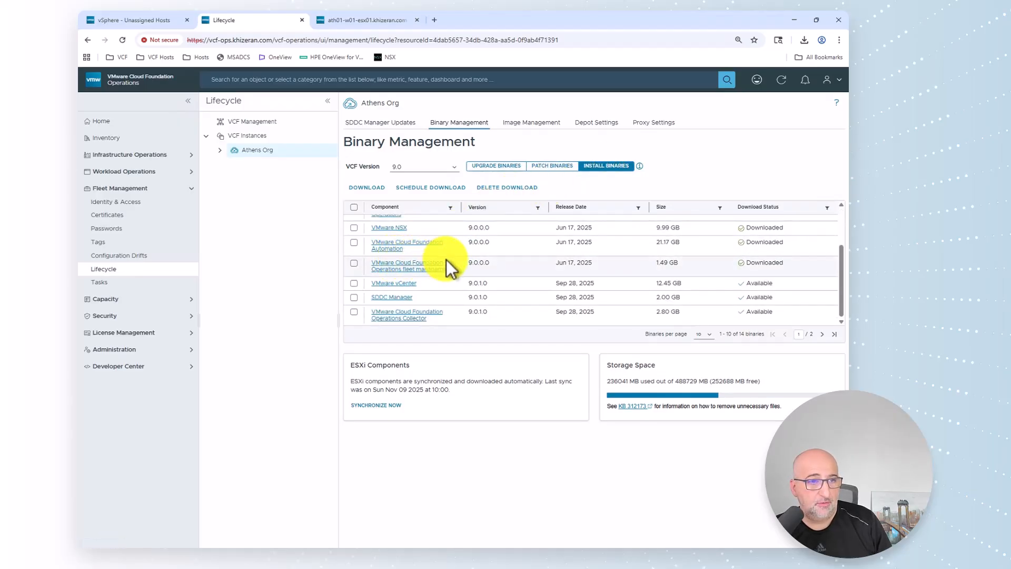
click(354, 284)
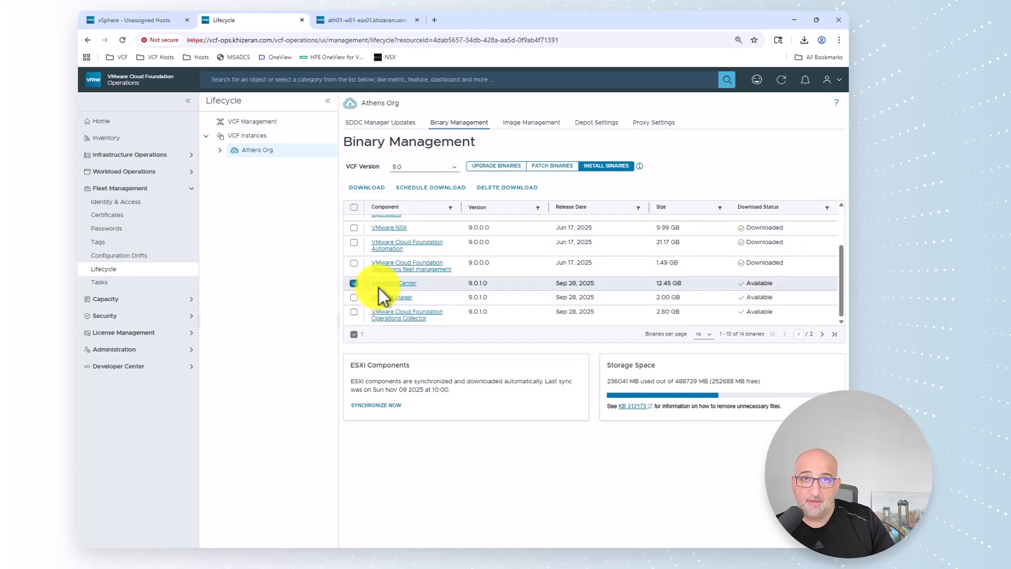
click(373, 185)
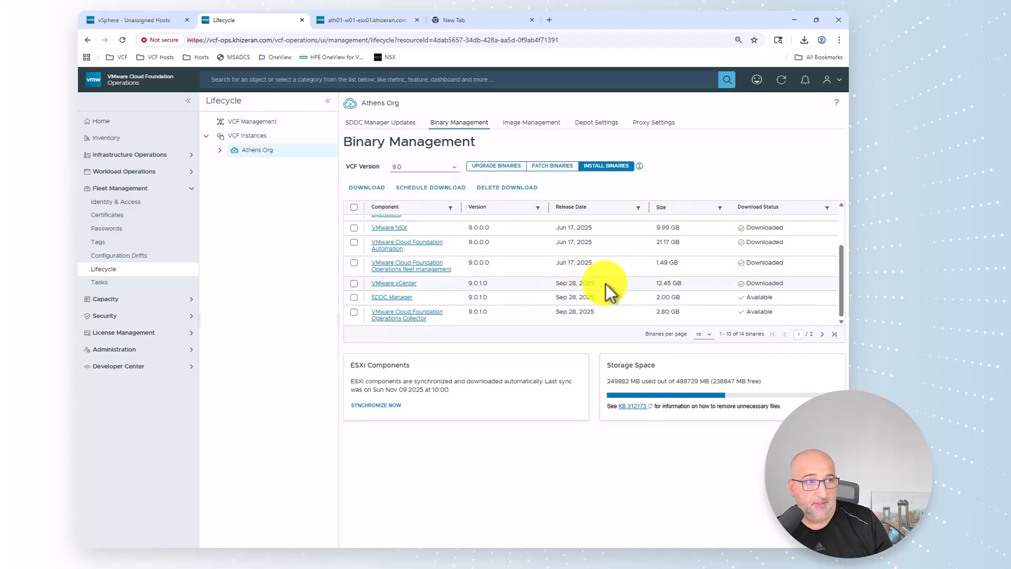
Refresh the Athens Org task list, restart the failed GENAPP workload domain creation task, and open its subtasks.
click(136, 282)
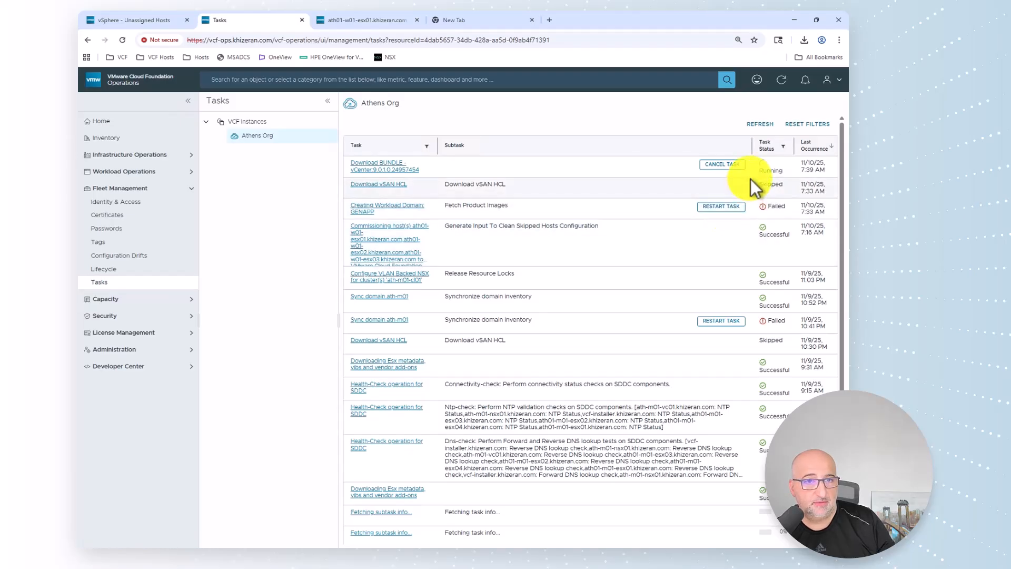
click(766, 124)
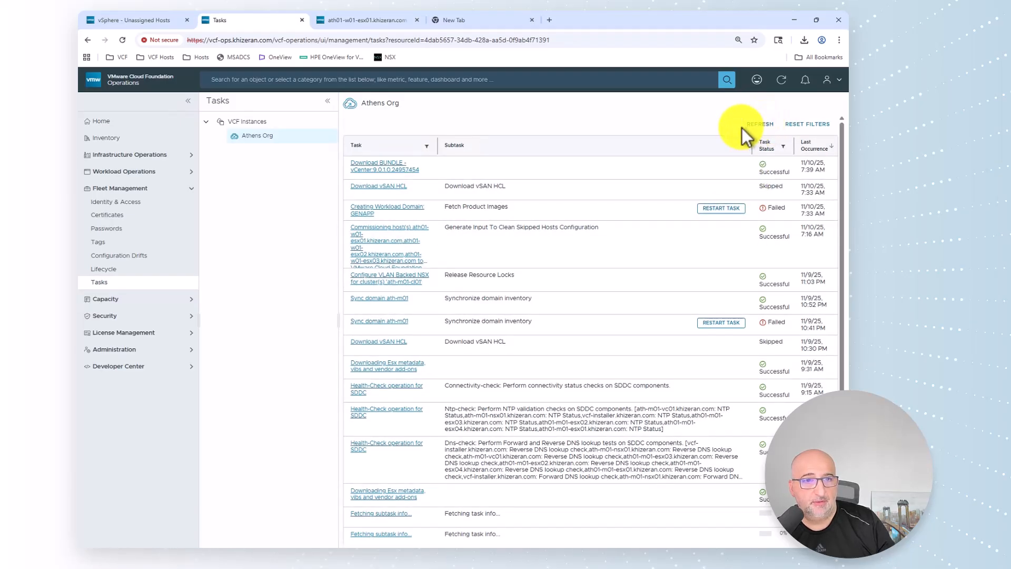
click(735, 210)
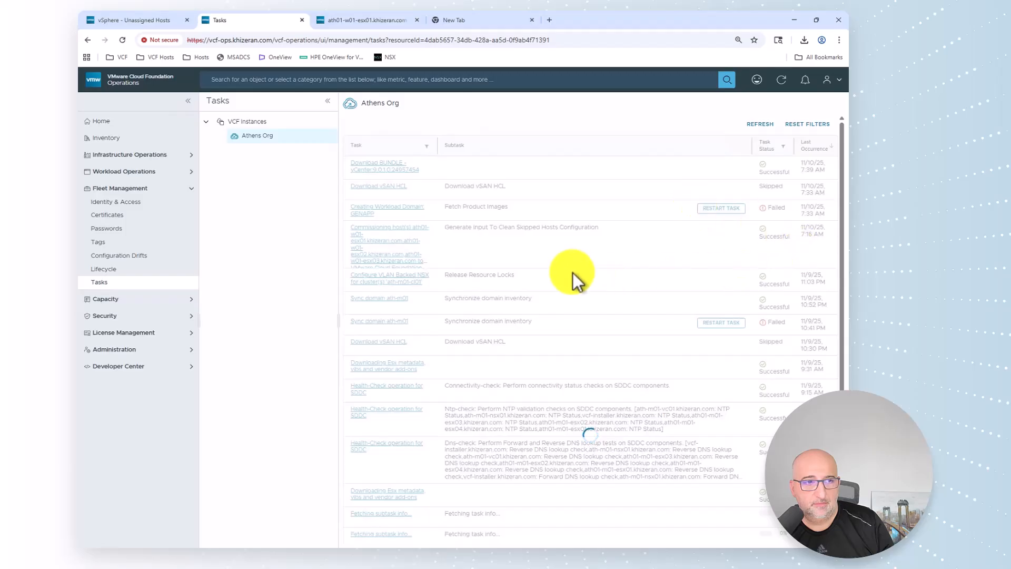
click(381, 207)
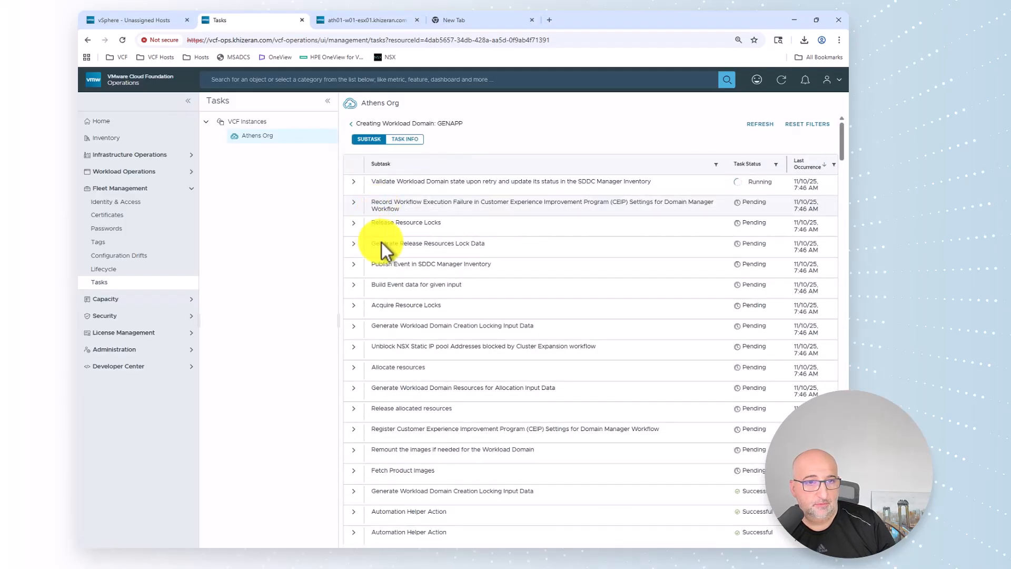
click(354, 182)
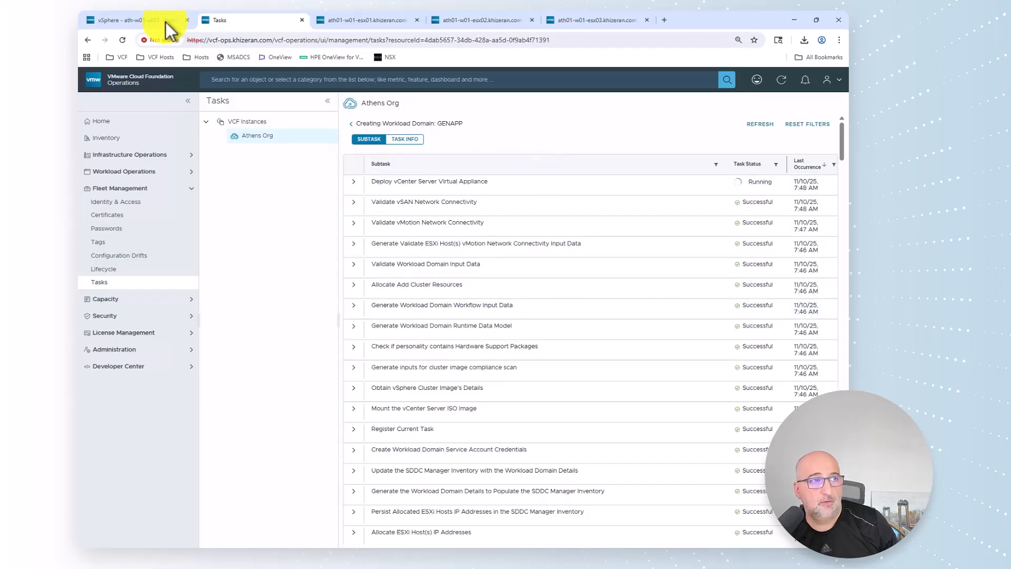
Check the ath-w01-vc01 console from the management vSphere Client, close it, and refresh the GENAPP creation task in VCF Operations.
click(140, 20)
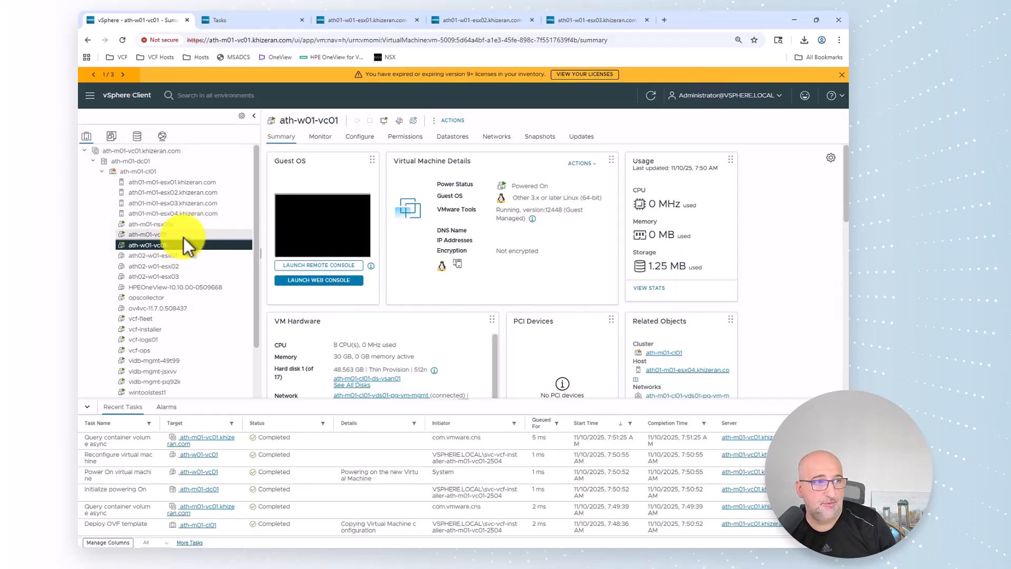
click(318, 226)
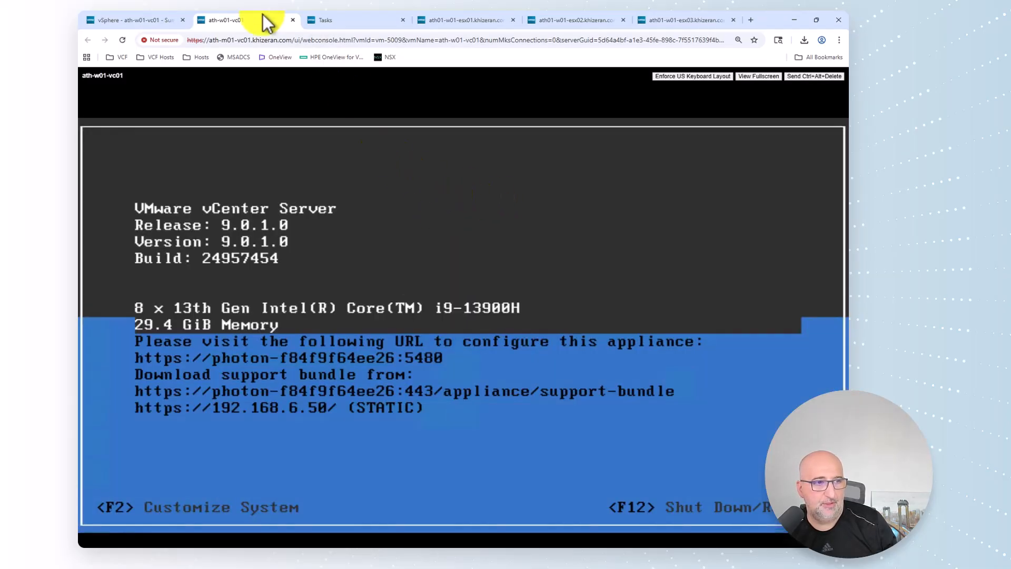
click(294, 20)
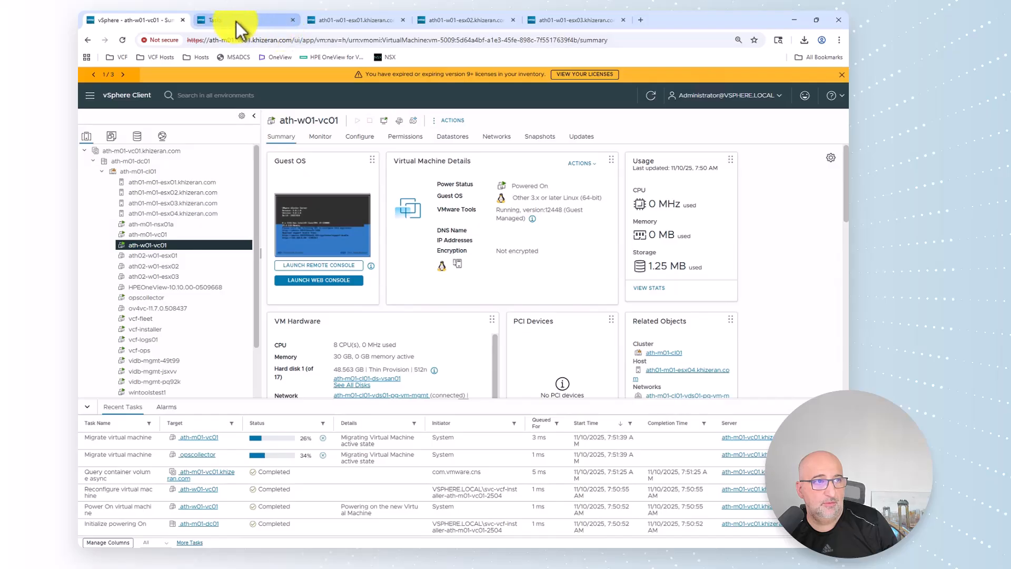
click(236, 21)
click(761, 125)
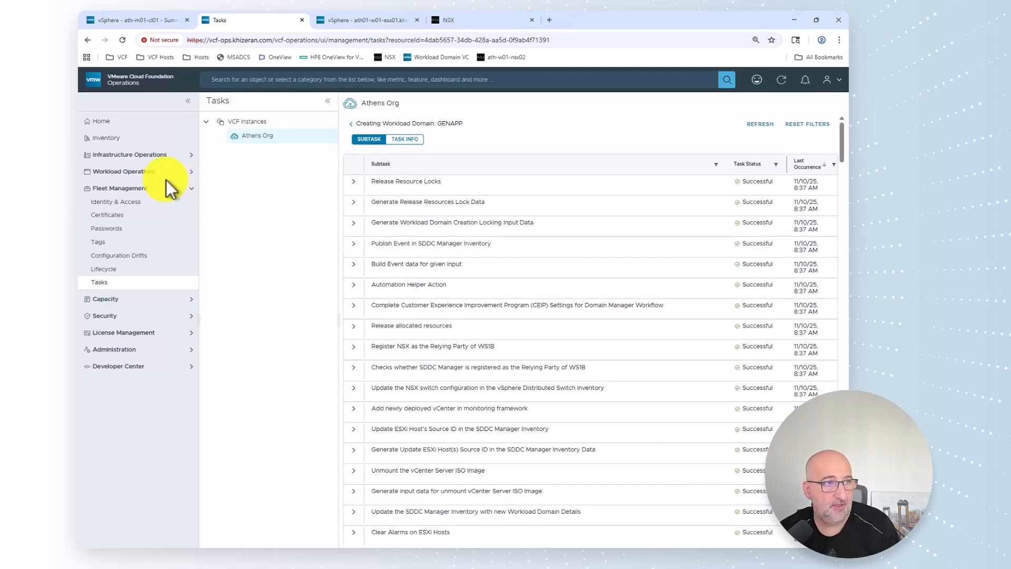
View the GENAPP domain's summary under Athens Org in the inventory and expand the ath-m01 domain.
click(142, 141)
click(213, 150)
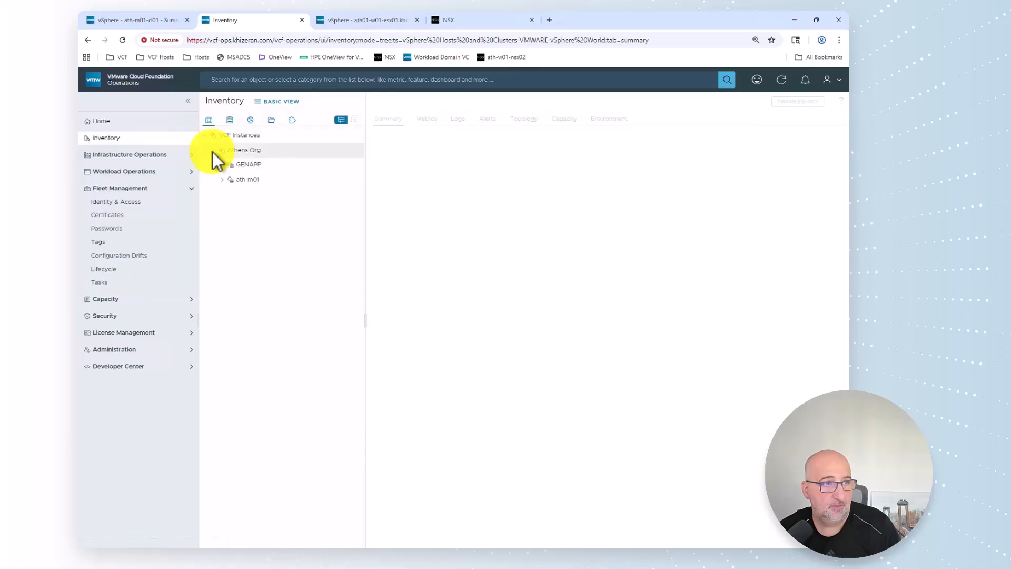
click(283, 166)
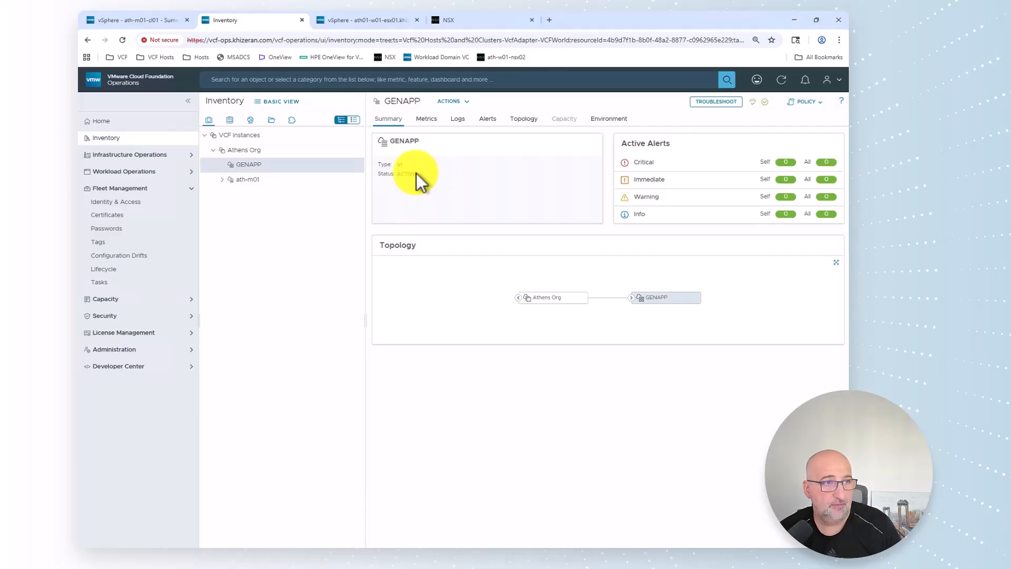
click(779, 82)
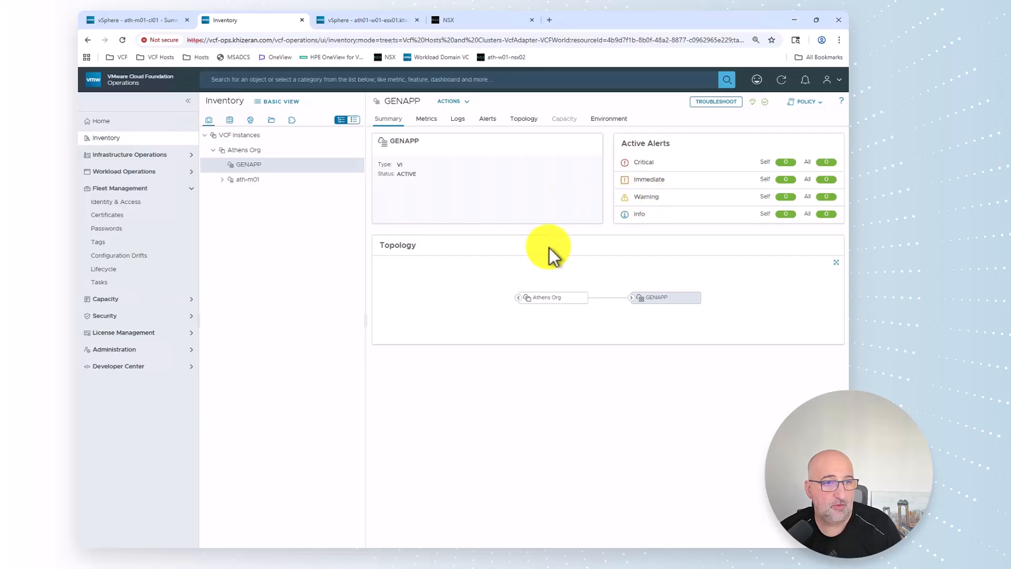
click(222, 179)
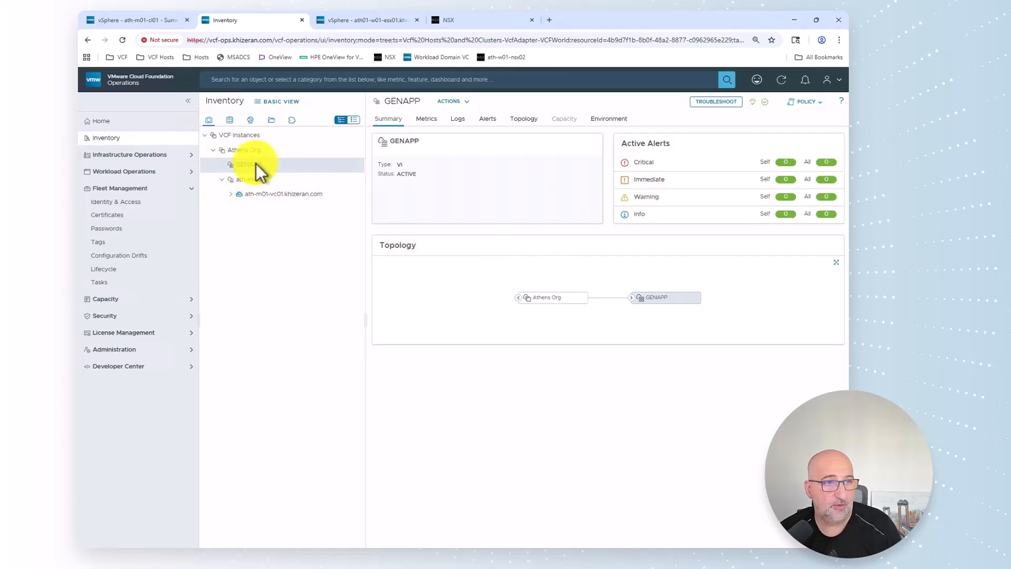
Review the GENAPP hosts in their vCenter and NSX Manager, plus the ath-w01-nsx02a and ath-w01-vc01 VMs in the management vCenter.
click(390, 21)
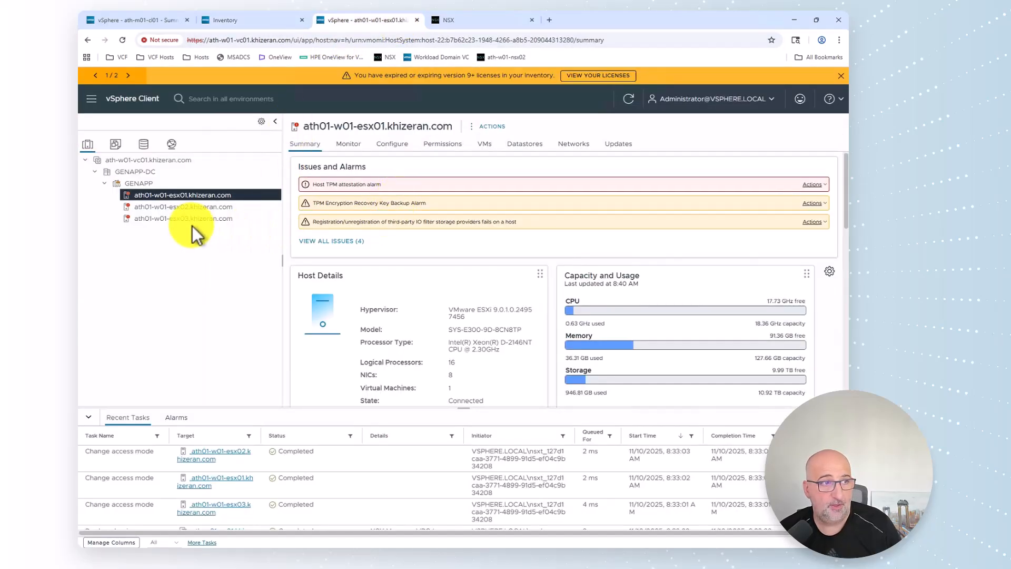
click(478, 21)
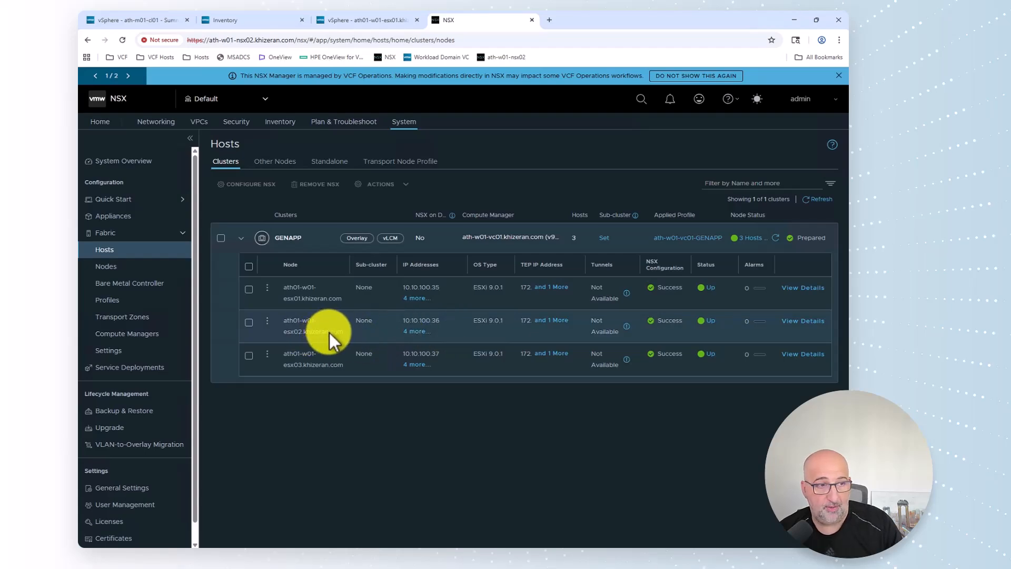
click(144, 20)
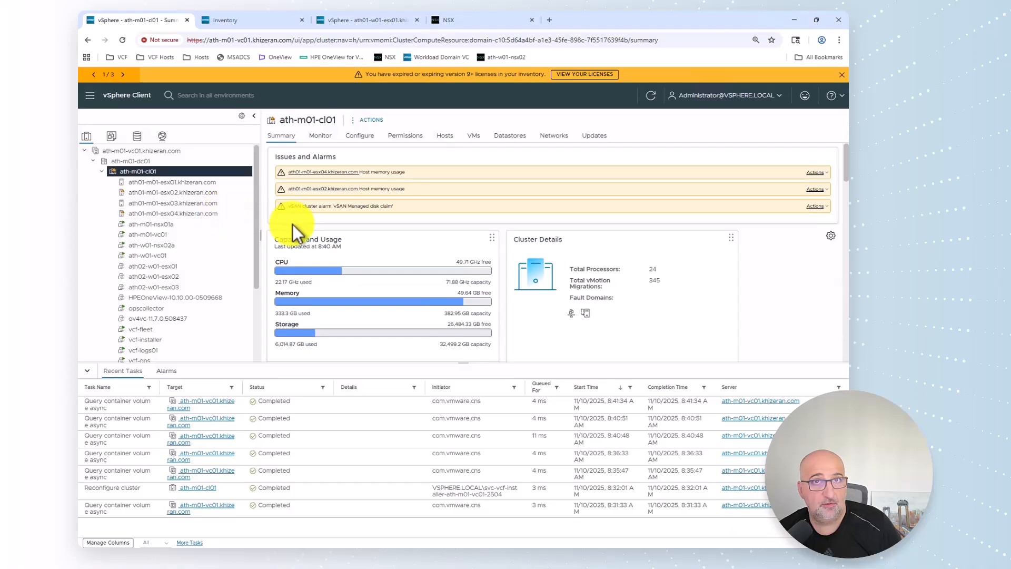
click(195, 245)
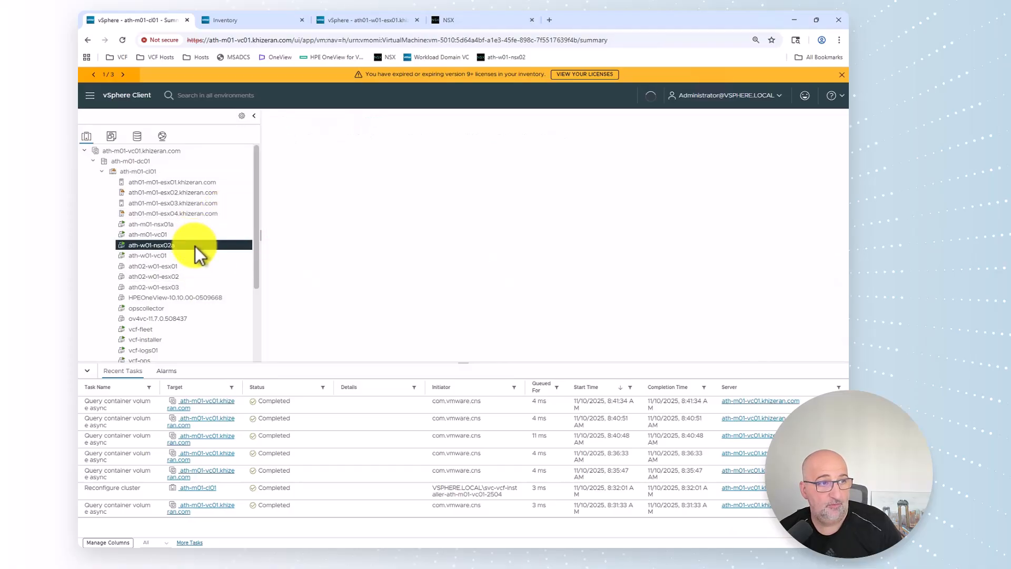
click(194, 255)
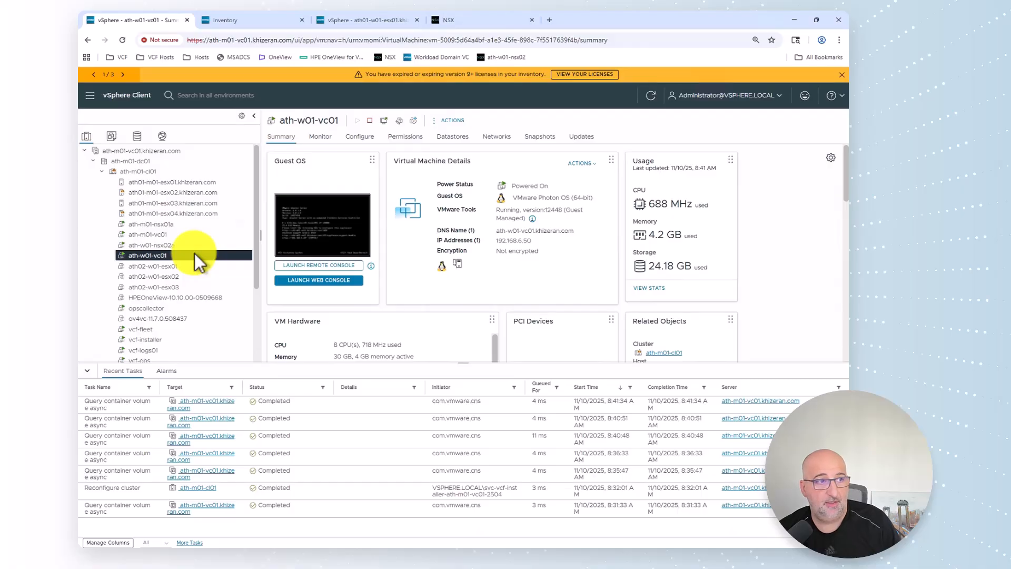
Review the assigned and unassigned hosts in the management vCenter's global inventory lists.
click(90, 96)
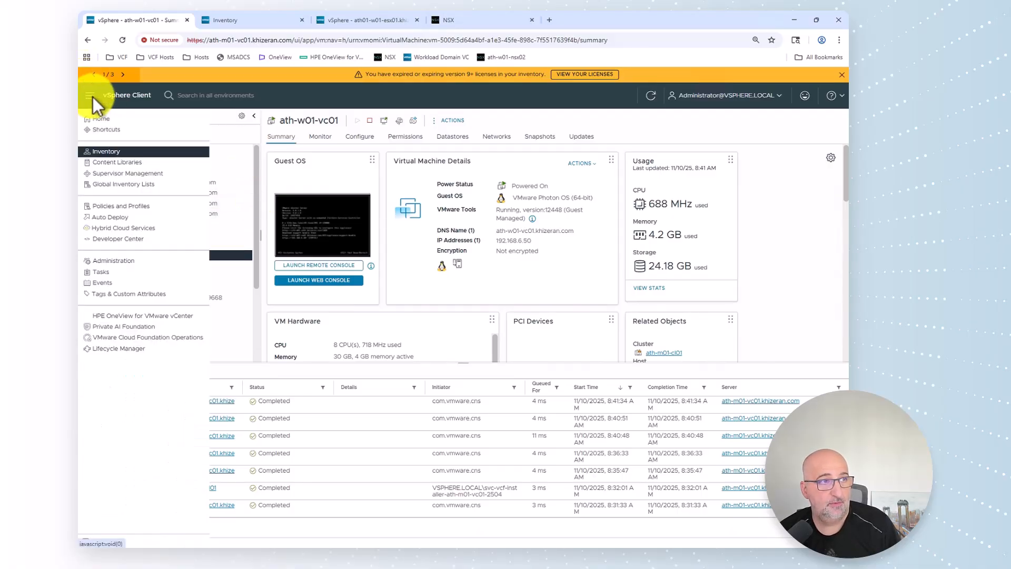
click(163, 185)
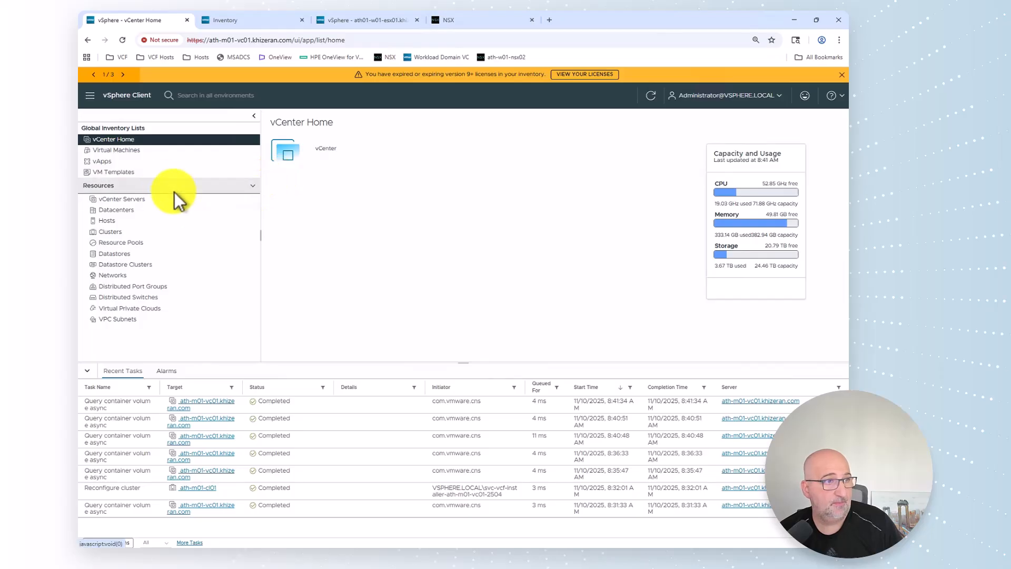
click(166, 220)
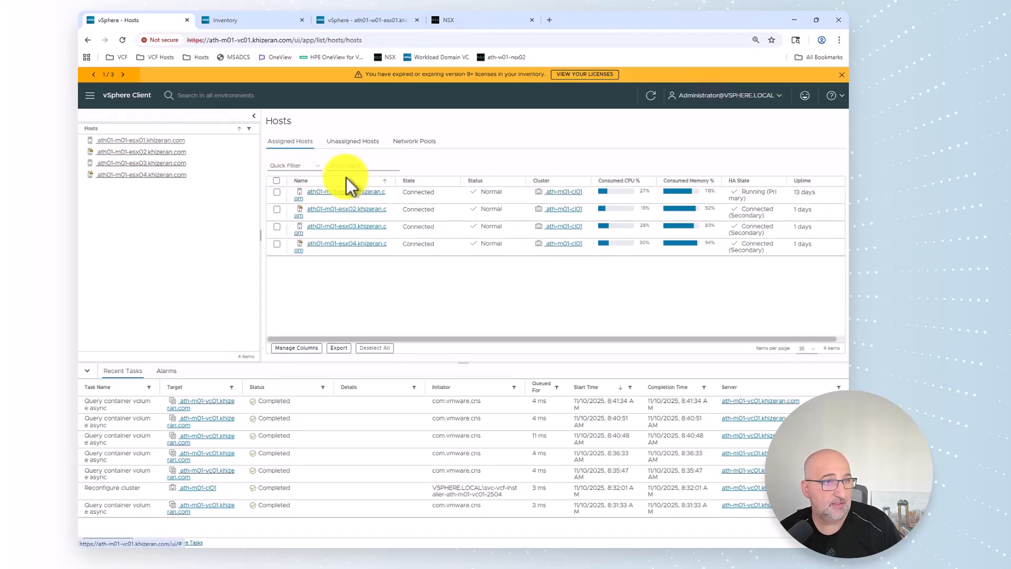
click(353, 140)
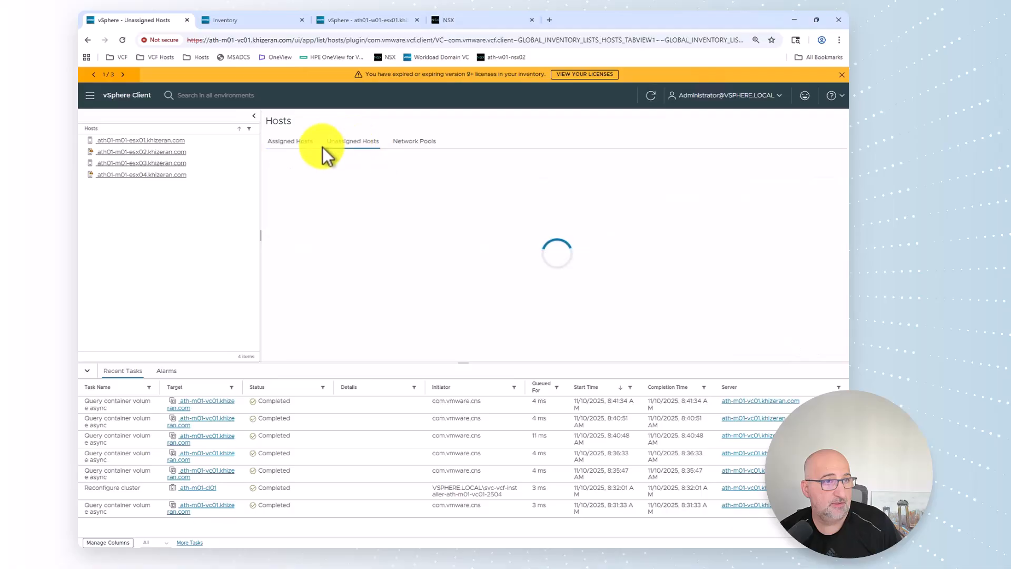
click(290, 141)
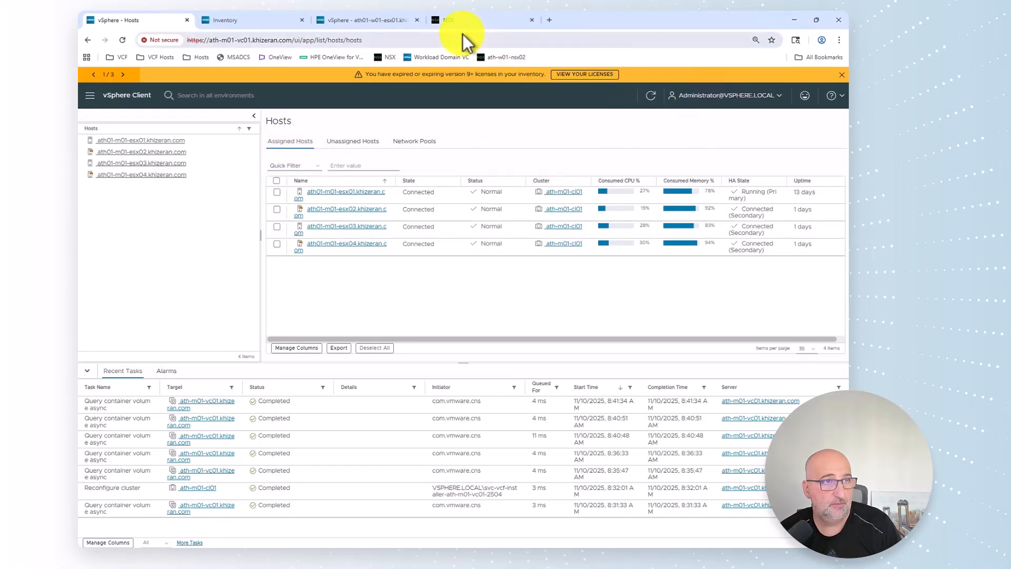
Switch to the workload domain's vCenter and view its hosts in the global inventory lists.
click(374, 18)
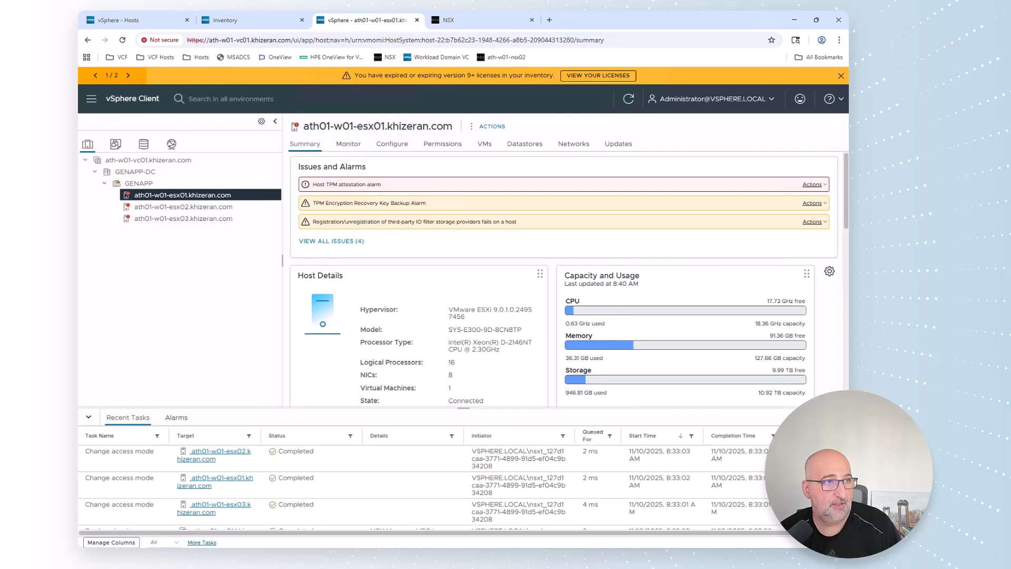
click(93, 100)
click(131, 200)
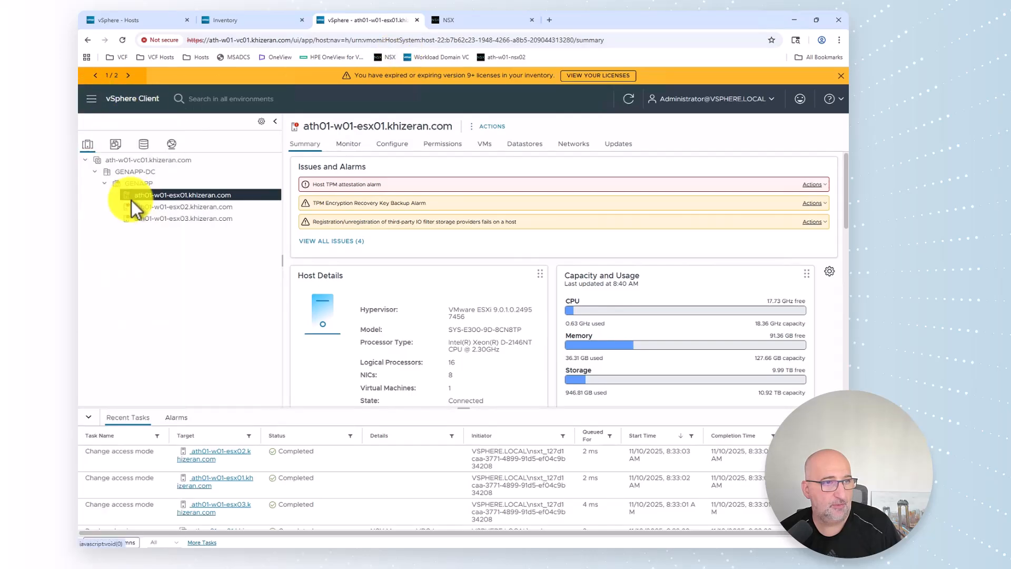
click(181, 239)
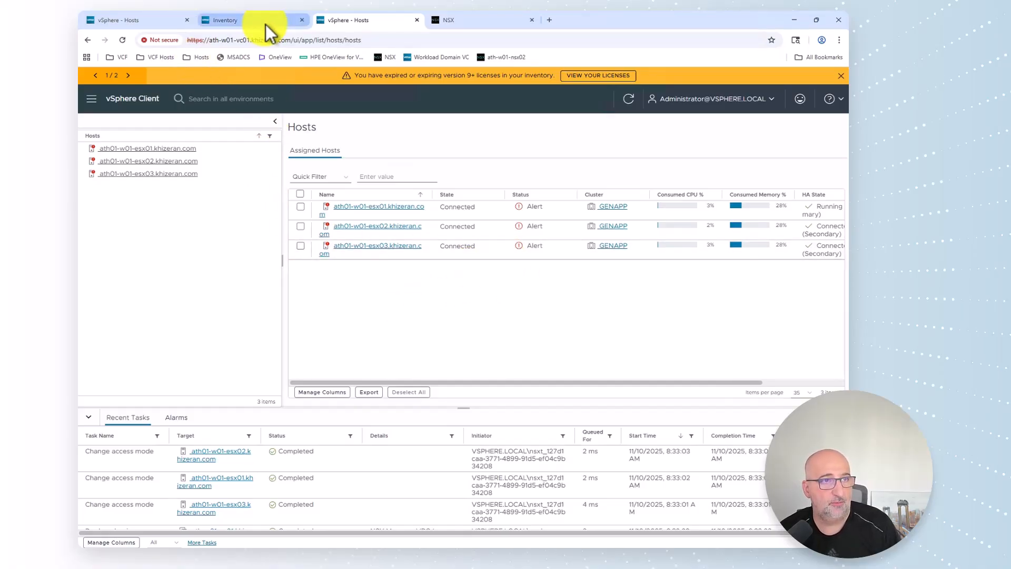
click(495, 24)
Return to the VCF Operations inventory, refresh it, and try to sync the GENAPP domain's inventory.
click(251, 20)
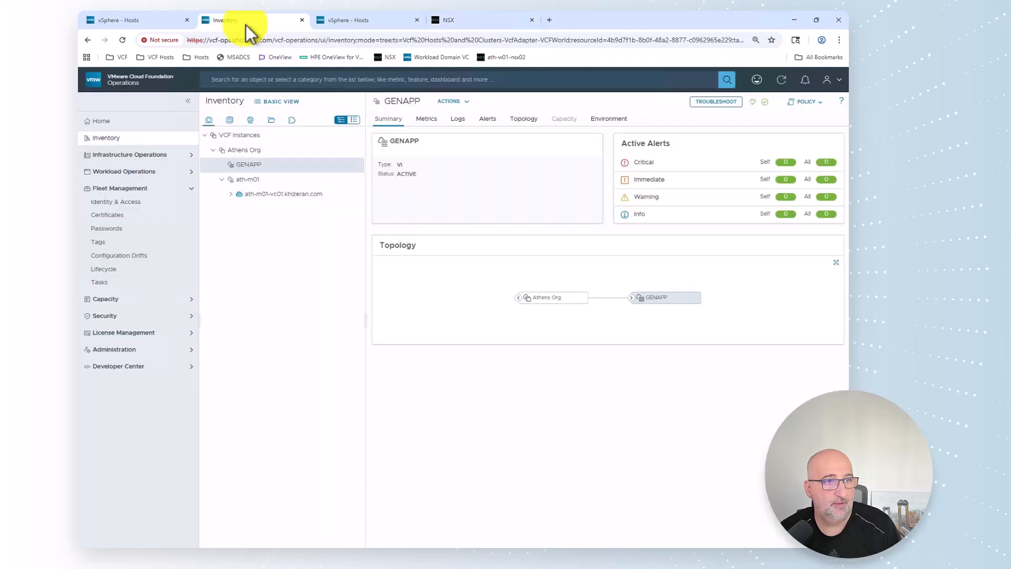
click(781, 80)
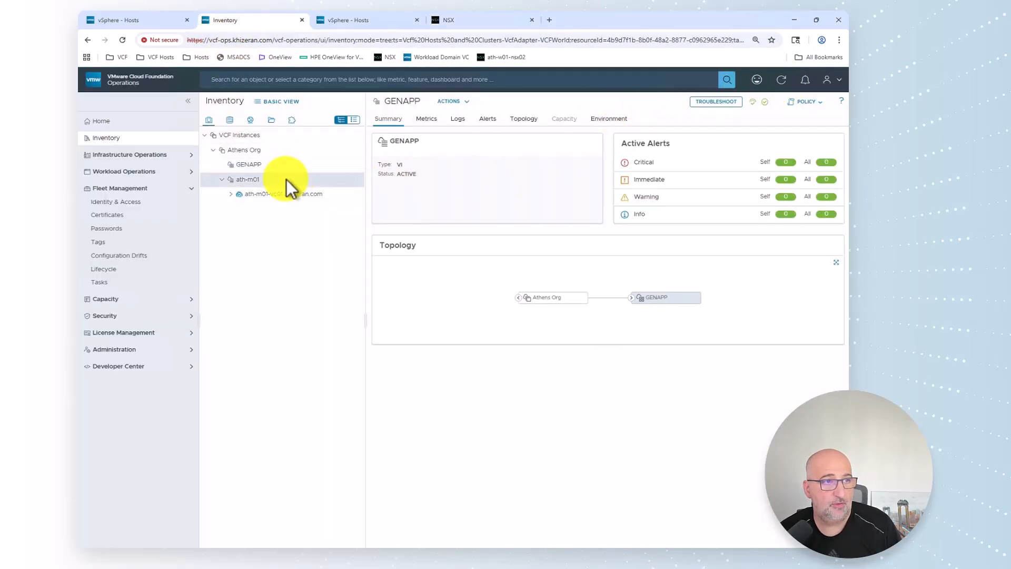
click(290, 166)
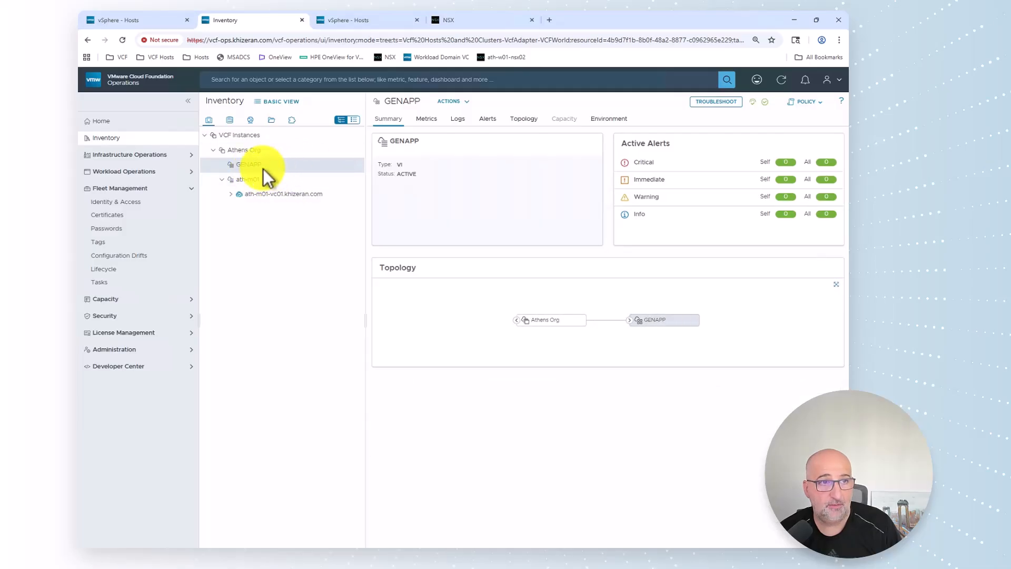
click(464, 101)
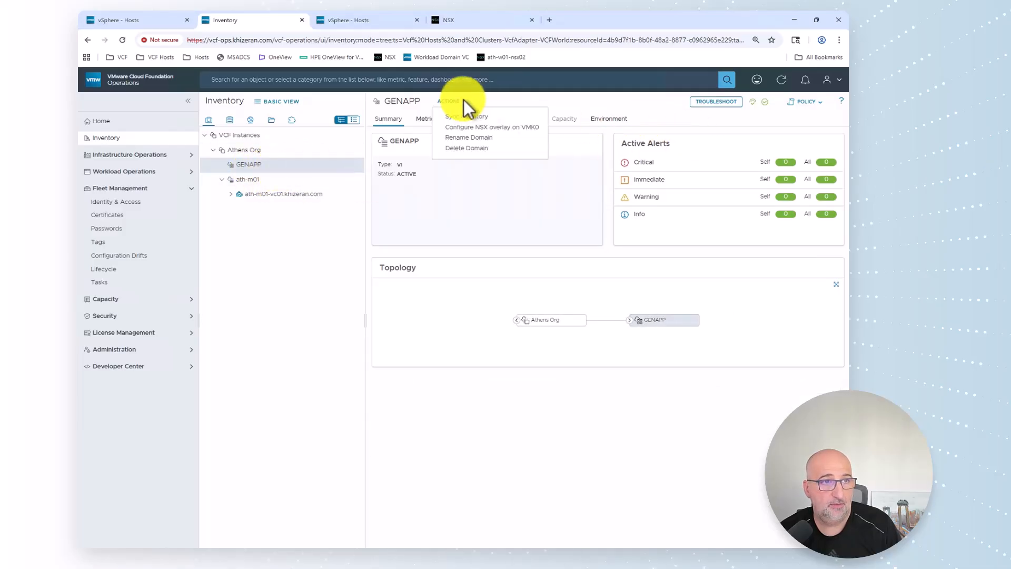
click(479, 116)
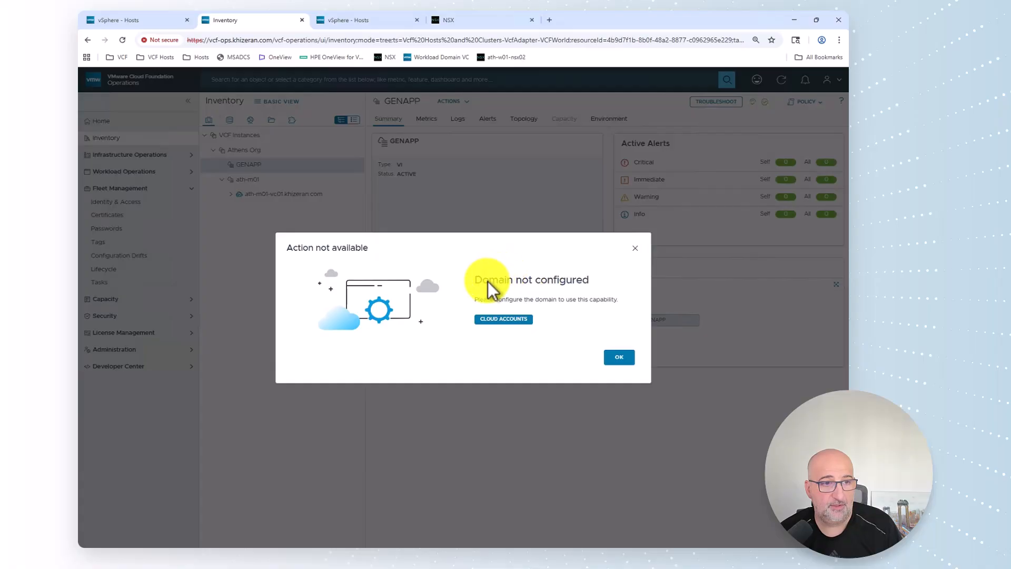
Go to the cloud accounts and open the GENAPP domain's configuration under Athens Org in VMware Cloud Foundation.
click(519, 320)
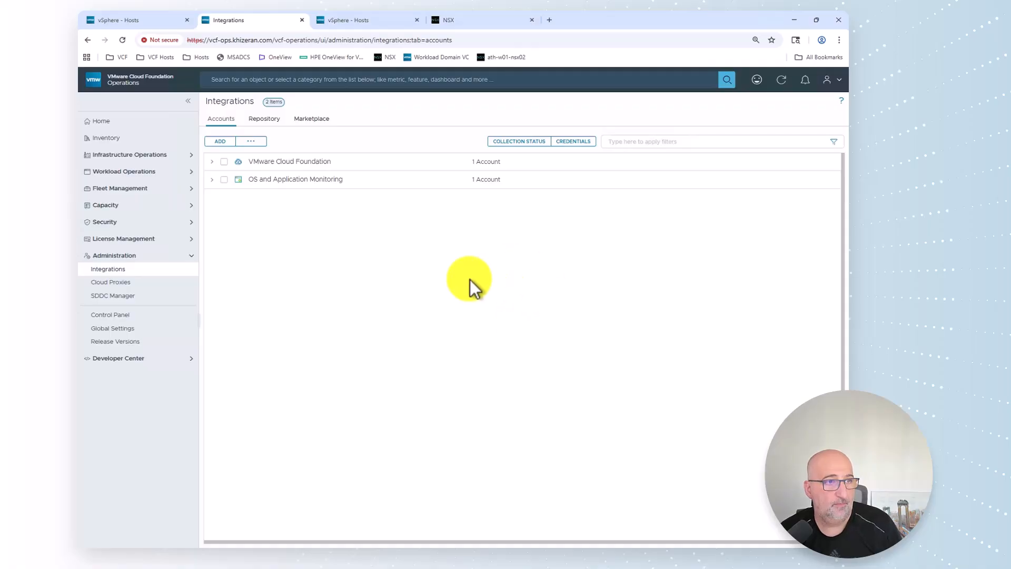
click(211, 160)
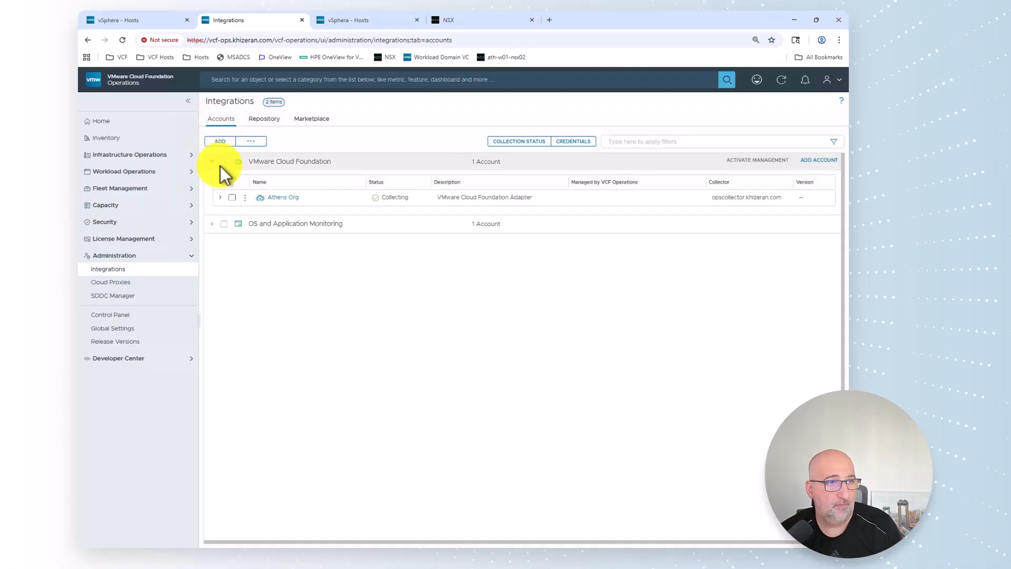
click(220, 197)
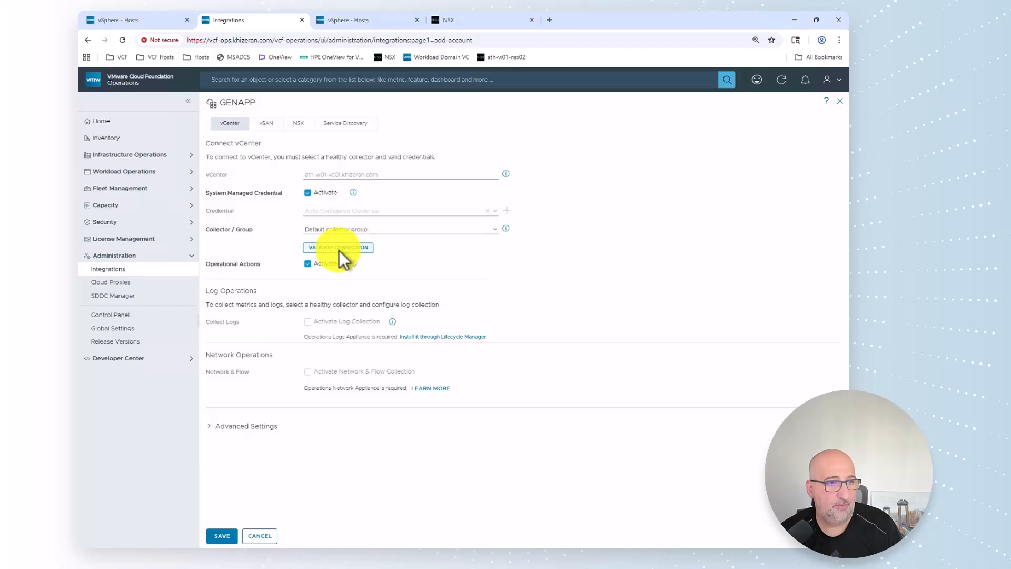
Review the vSAN, NSX and Service Discovery settings of the GENAPP account and return to its vCenter settings.
click(266, 124)
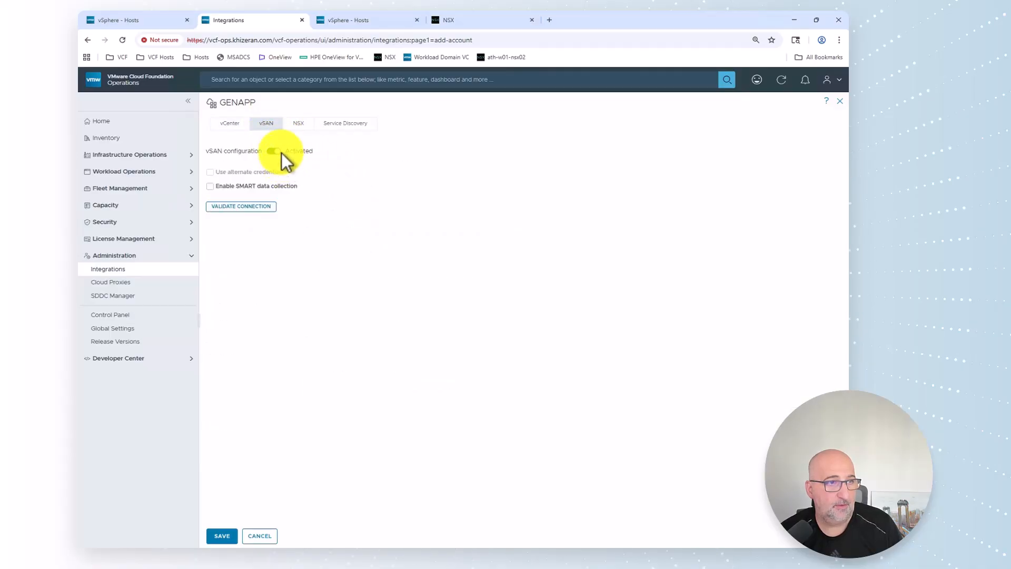
click(300, 124)
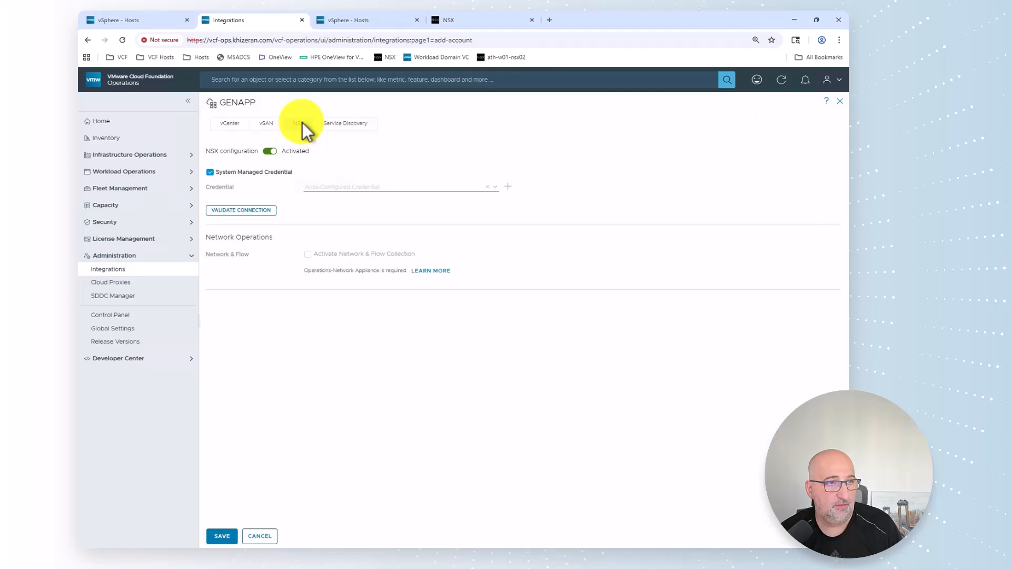
click(340, 124)
click(224, 125)
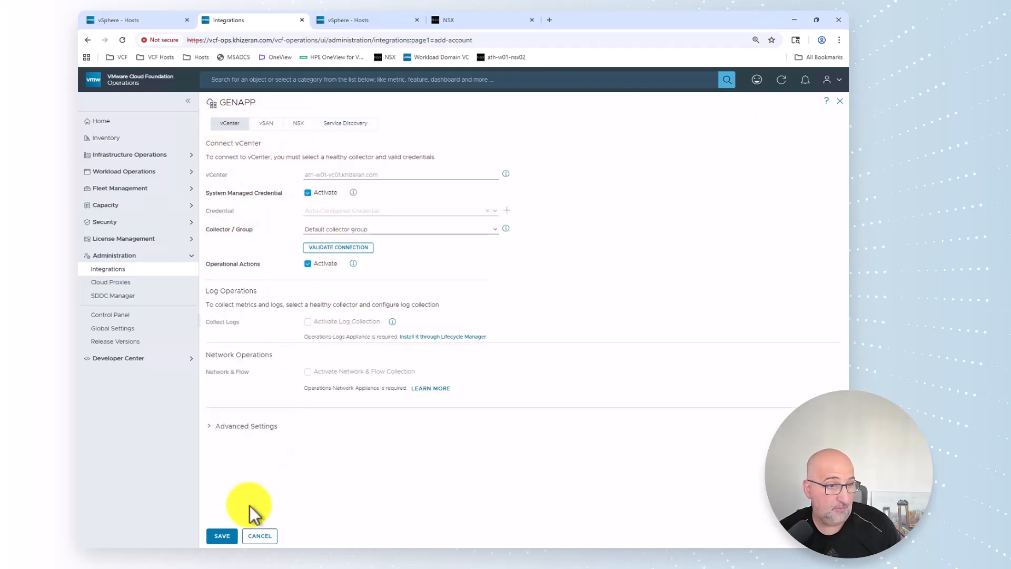
Validate GENAPP's vCenter connection, accepting the vCenter certificate, and save the account while accepting the ath-w01-nsx02 certificate.
click(363, 251)
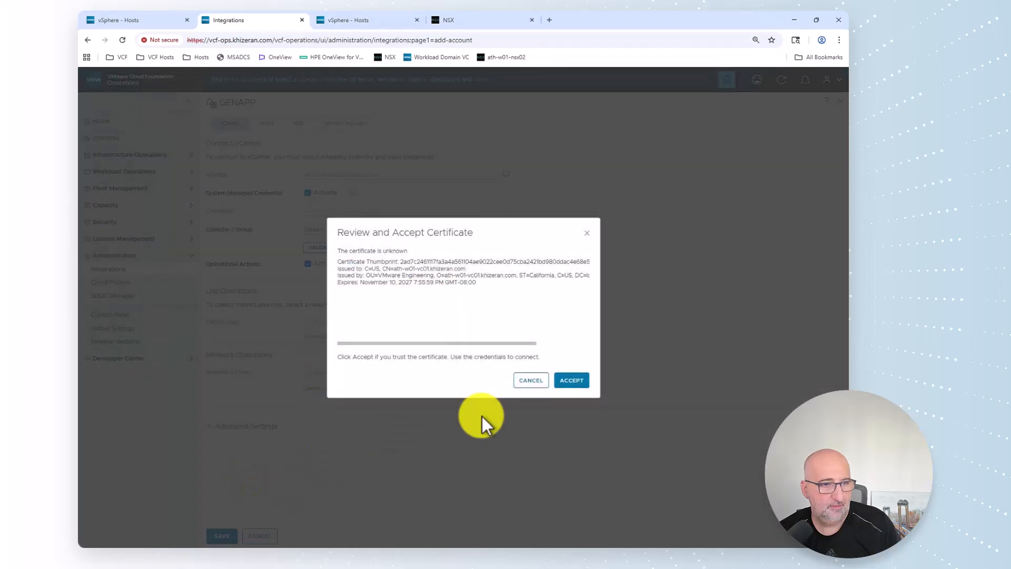
click(574, 382)
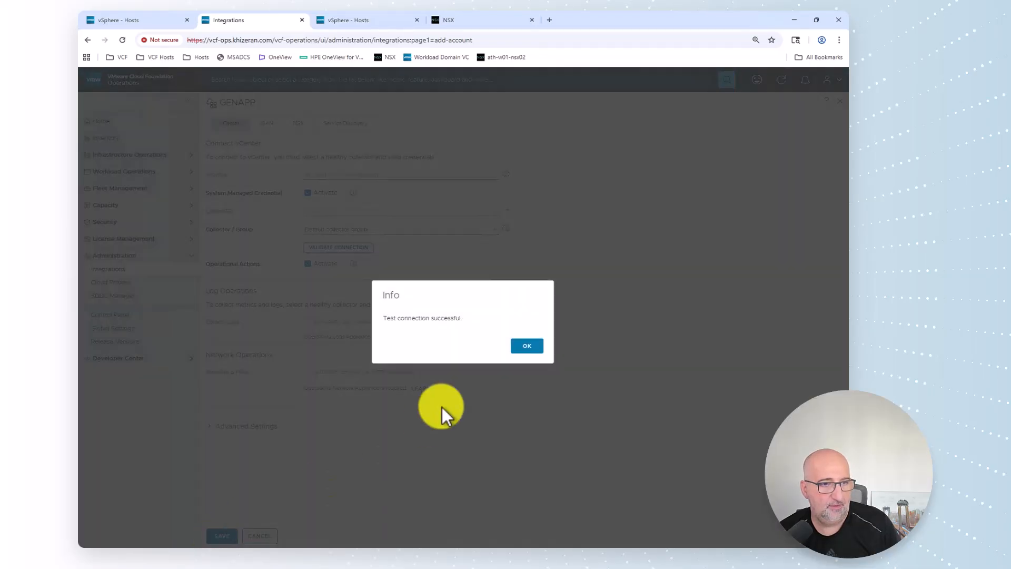
click(522, 346)
click(224, 533)
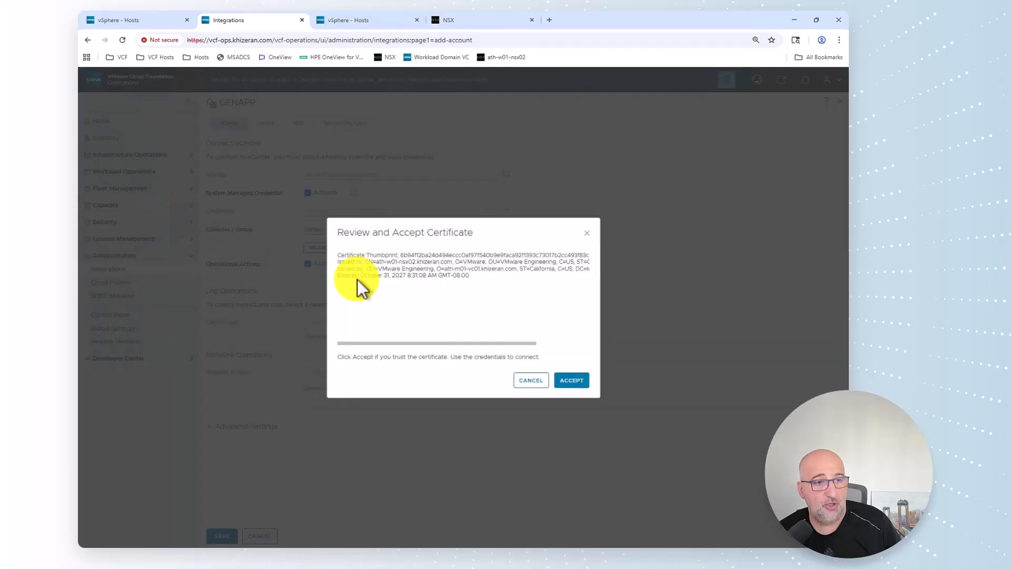
click(581, 380)
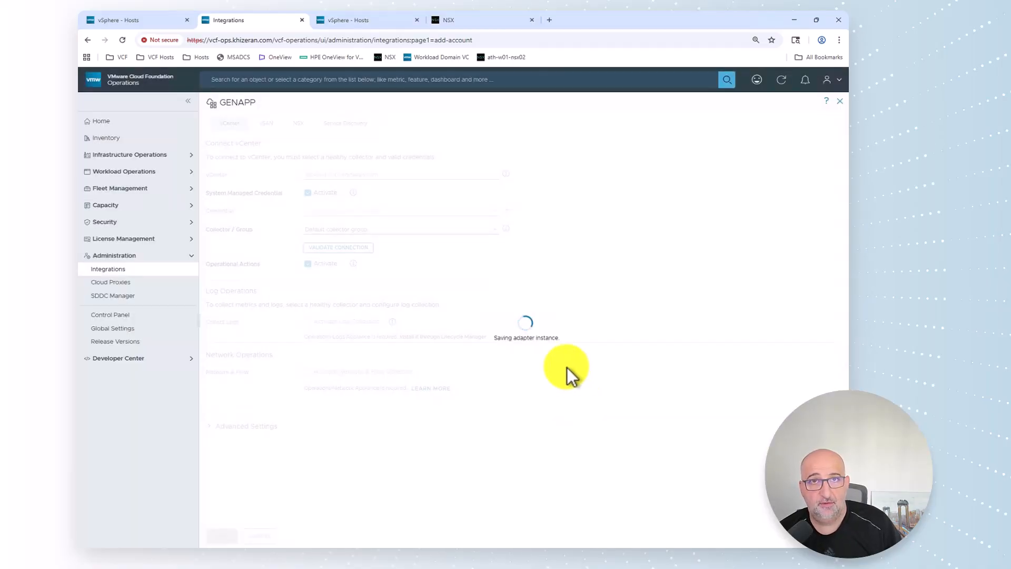